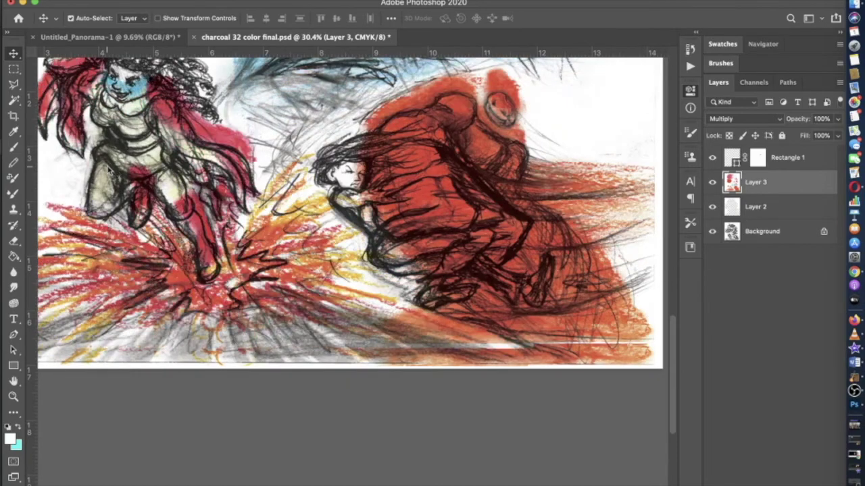
- Paint the letter S of SLAM yellow on Layer 3 with the brush in Lighten mode at 100% opacity
scroll(647, 124, "down", 3)
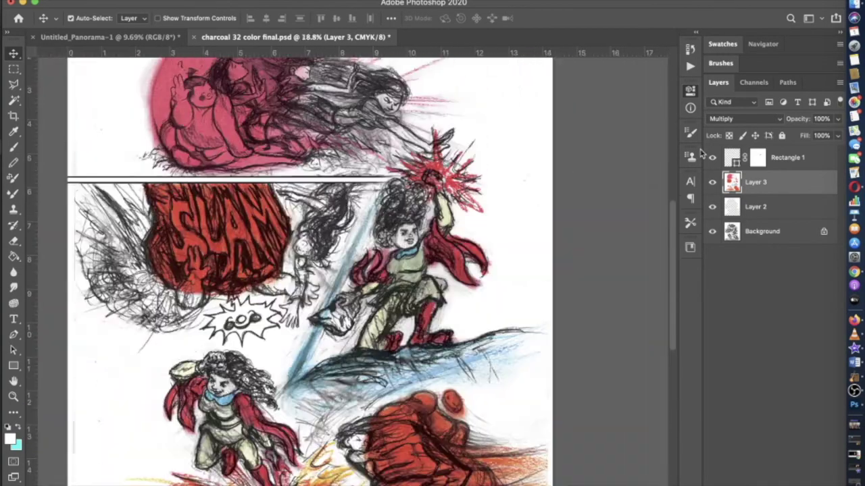
scroll(385, 271, "up", 3)
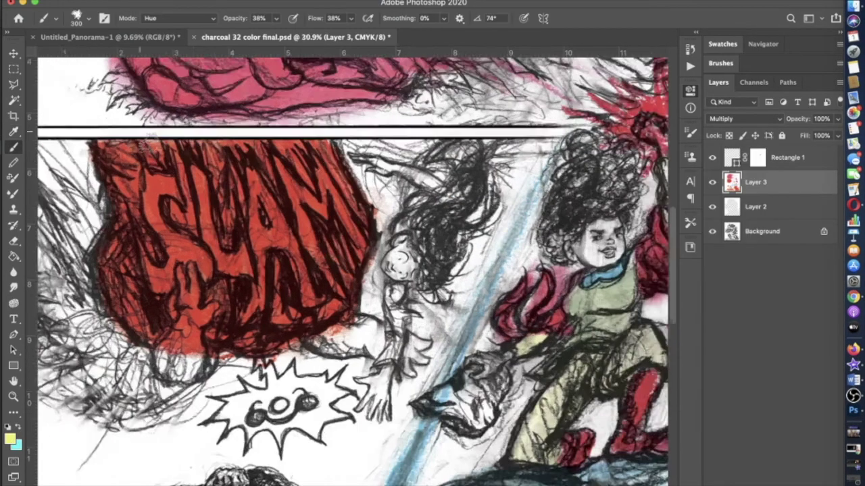
scroll(255, 286, "up", 2)
right_click(207, 323)
left_click_drag(207, 276, 230, 327)
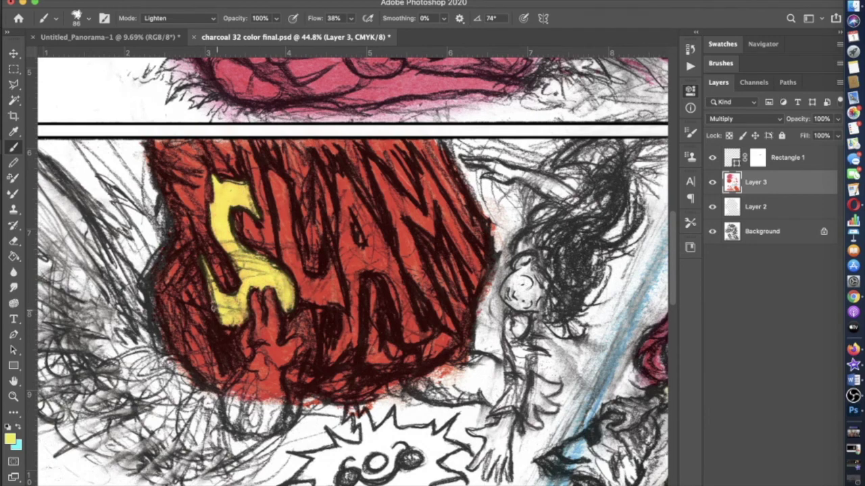
- Fill the letters L, A and M of SLAM with the same yellow on Layer 3
scroll(530, 125, "up", 2)
left_click_drag(182, 190, 197, 311)
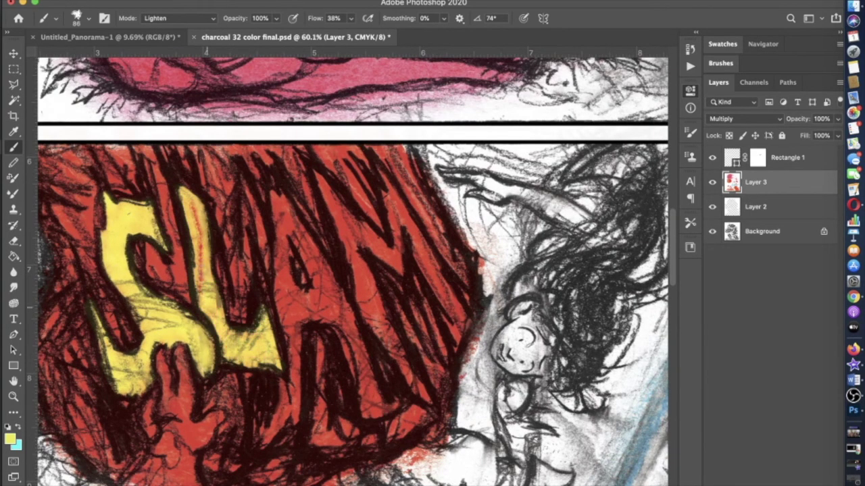
left_click_drag(309, 377, 240, 360)
mouse_move(197, 415)
left_mouse_down()
mouse_move(212, 177)
mouse_move(319, 390)
mouse_move(250, 309)
mouse_move(225, 406)
left_mouse_up()
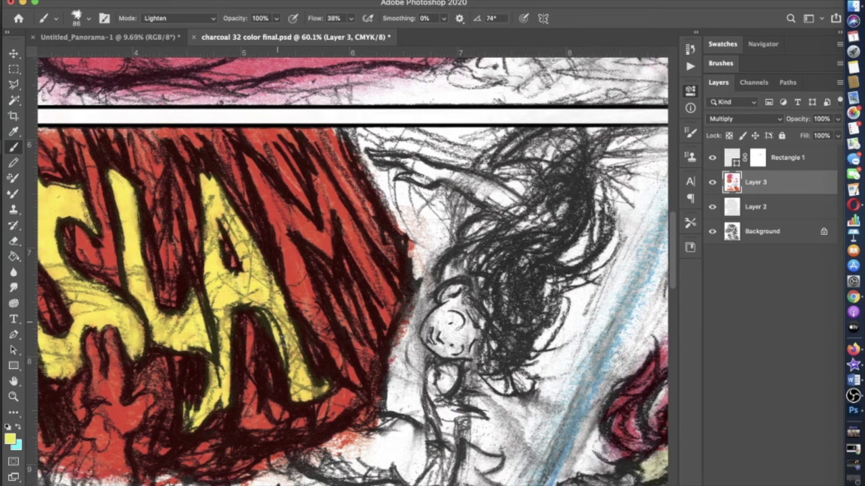
scroll(243, 253, "down", 2)
scroll(243, 253, "up", 4)
mouse_move(247, 132)
left_mouse_down()
mouse_move(388, 416)
mouse_move(291, 206)
mouse_move(440, 365)
mouse_move(324, 129)
left_mouse_up()
left_click_drag(351, 166, 270, 250)
scroll(352, 270, "down", 3)
left_click(168, 2)
left_click(389, 164)
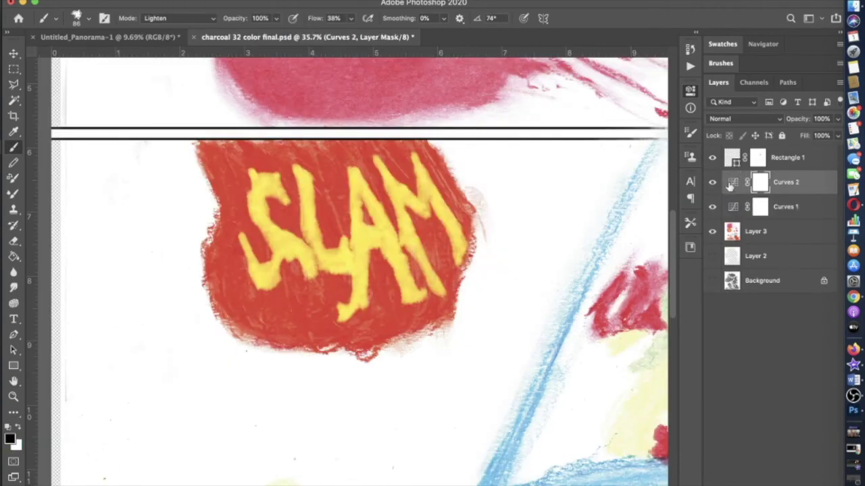
left_click(396, 164)
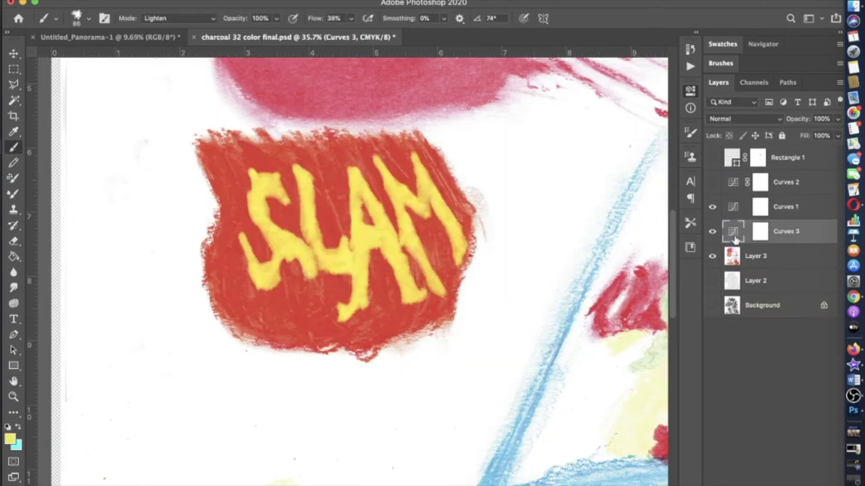
left_click(790, 185, "shift")
key("Delete")
- Add a Curves adjustment layer in Normal mode above Layer 3
left_click(509, 169)
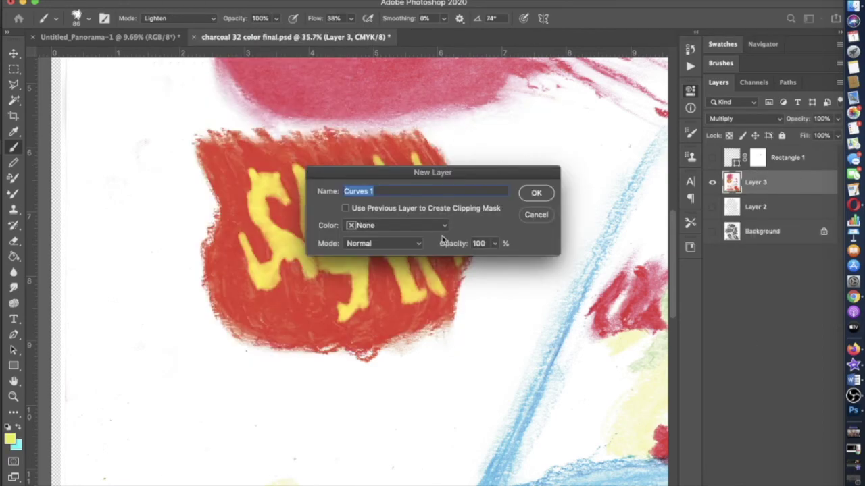
left_click(382, 243)
left_click(377, 246)
left_click(536, 193)
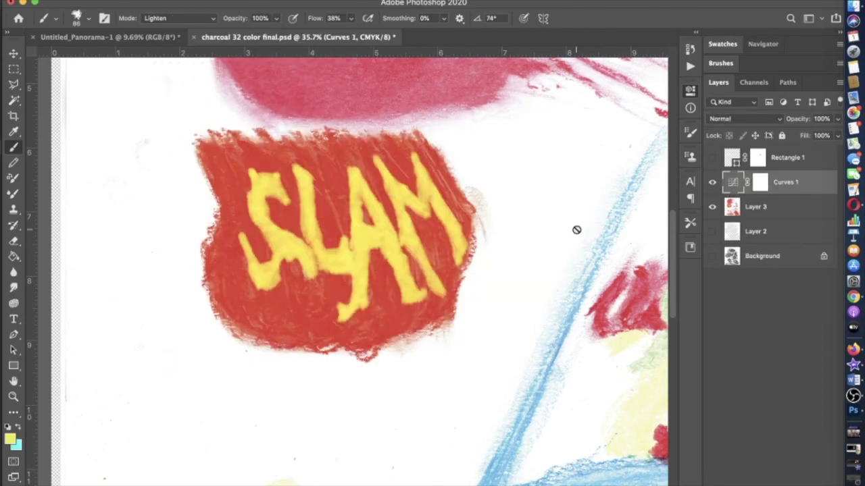
right_click(730, 186)
left_click(621, 189)
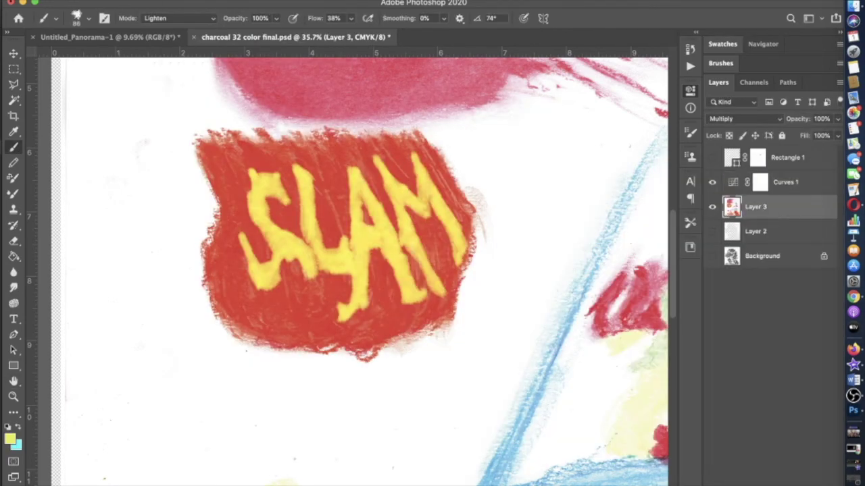
- Apply a Curves adjustment directly to Layer 3 and show the hidden border and line-art layers
key("ctrl+m")
left_click(776, 18)
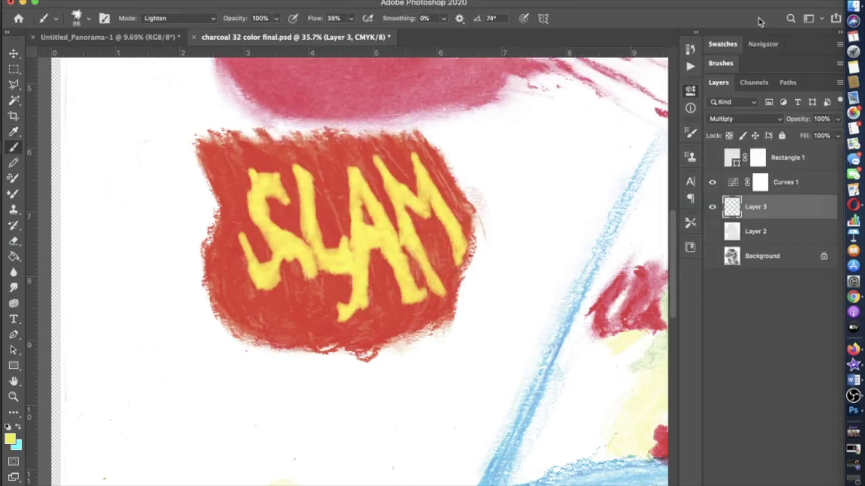
left_click(713, 158)
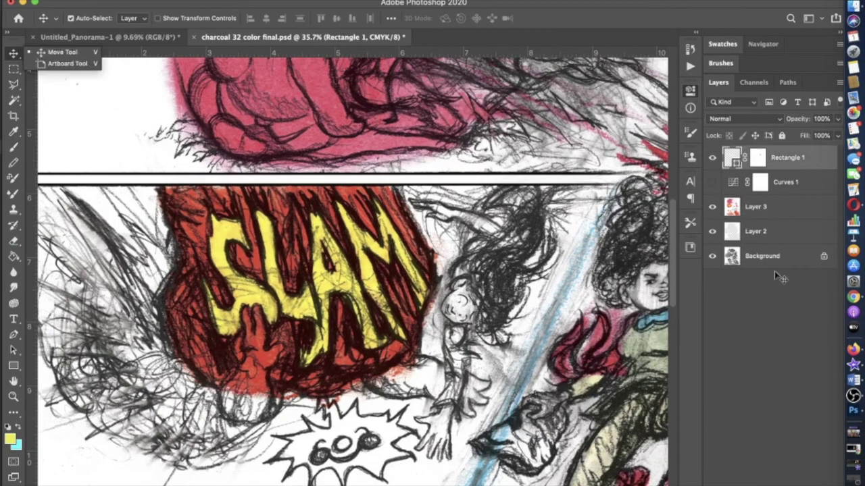
- Make an elliptical selection around the red sphere in the top panel with Layer 3 active
left_click(777, 231)
left_click(13, 147)
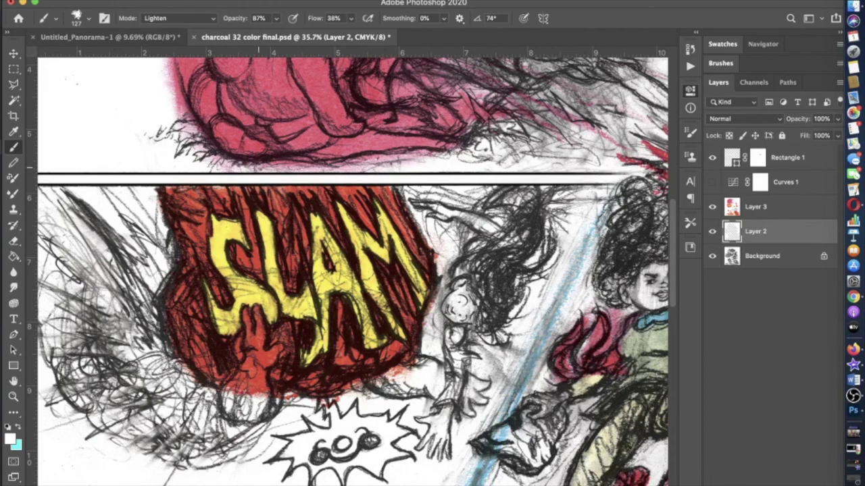
scroll(351, 270, "down", 2)
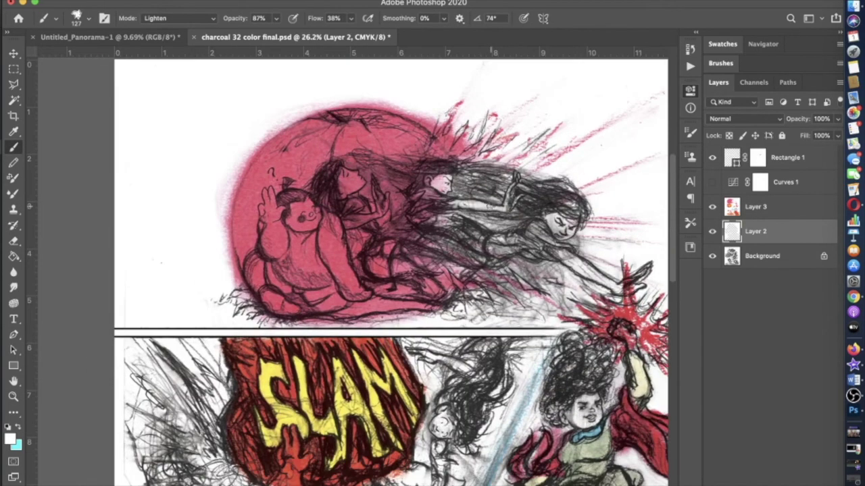
key("alt+bracketright")
key("m")
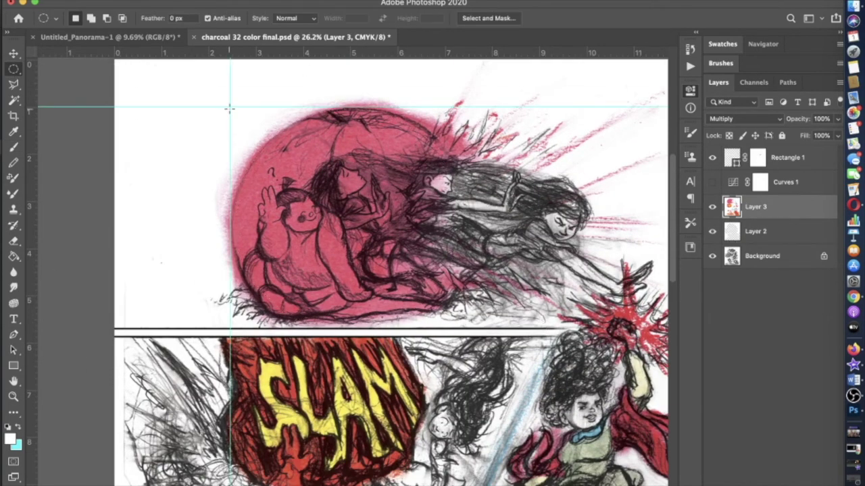
scroll(229, 108, "up", 3)
scroll(211, 146, "down", 2)
left_click_drag(221, 146, 501, 424)
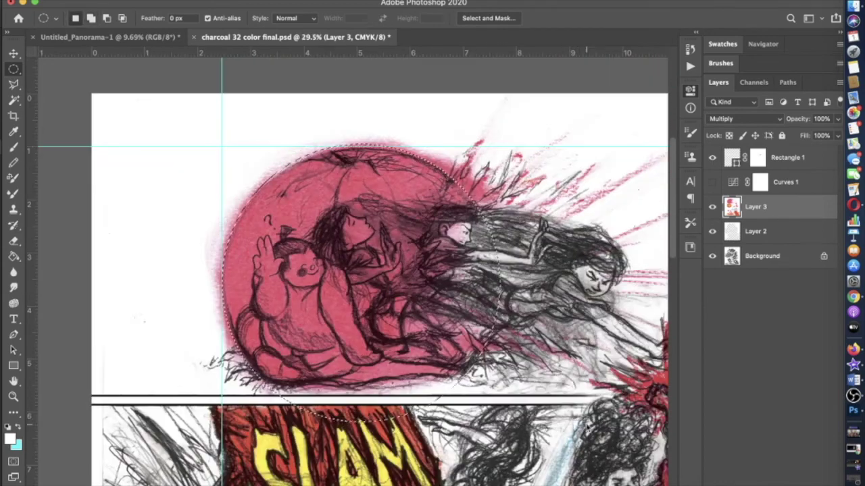
scroll(352, 277, "up", 3)
scroll(351, 277, "down", 2)
- Invert the selection, paint white over the red spill outside the sphere's edge, and deselect
key("super+shift+i")
key("b")
mouse_move(216, 392)
left_mouse_down()
mouse_move(223, 195)
mouse_move(412, 135)
mouse_move(479, 175)
left_mouse_up()
key("super+d")
key("m")
key("b")
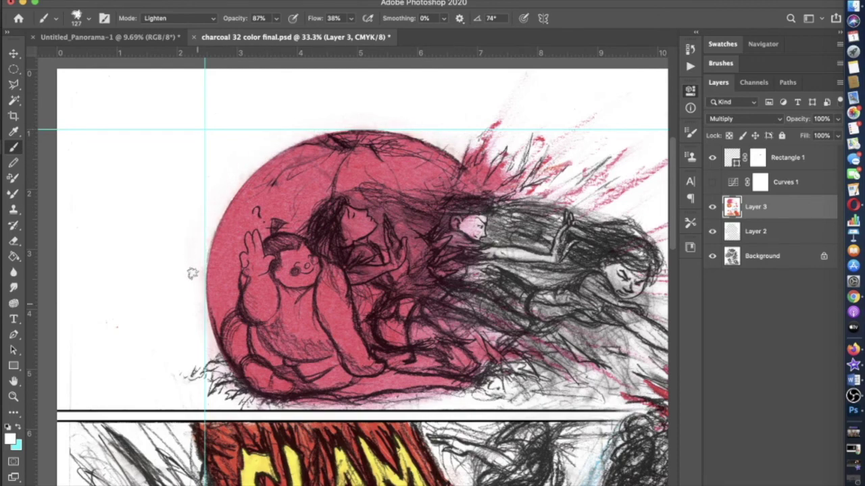
- Paint white on the Background layer along the outside of the sphere's left edge, and reactivate Layer 3
scroll(191, 273, "up", 3)
scroll(169, 338, "down", 2)
scroll(145, 407, "up", 2)
key("alt+comma")
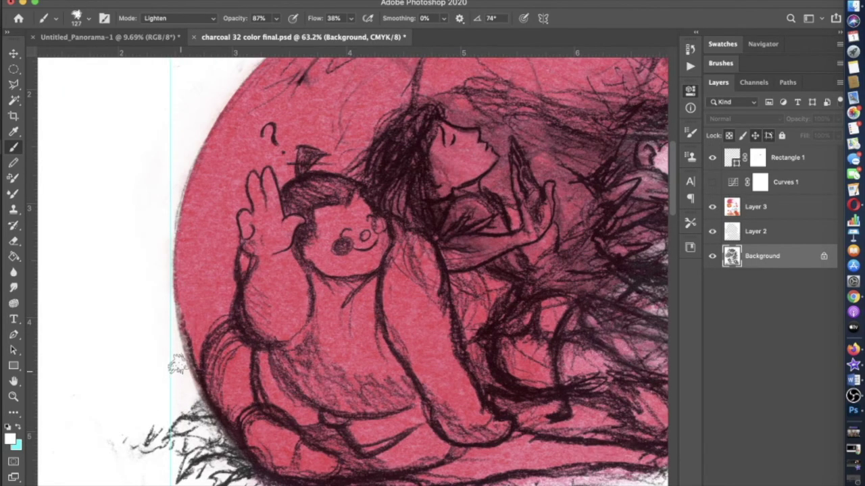
left_click_drag(200, 137, 162, 304)
key("alt+bracketright")
key("alt+bracketright")
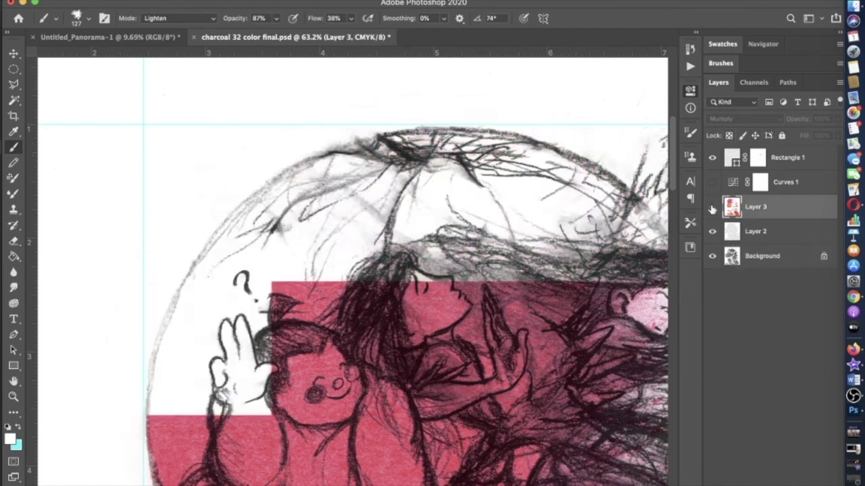
scroll(170, 284, "down", 2)
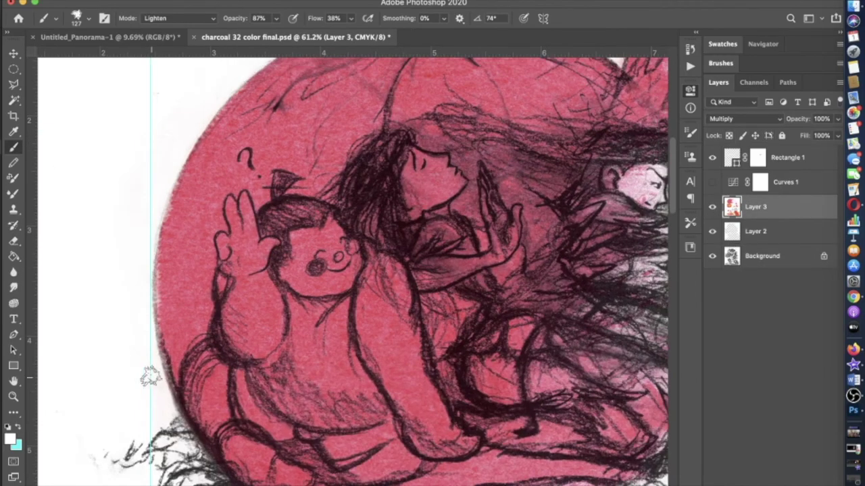
scroll(165, 272, "up", 2)
scroll(272, 158, "down", 2)
scroll(272, 158, "down", 3)
scroll(272, 158, "up", 1)
scroll(272, 158, "down", 1)
left_click(762, 256)
scroll(337, 202, "down", 2)
- Add a layer mask to Layer 3 and set the brush to Normal mode at 16% opacity
left_click(762, 214)
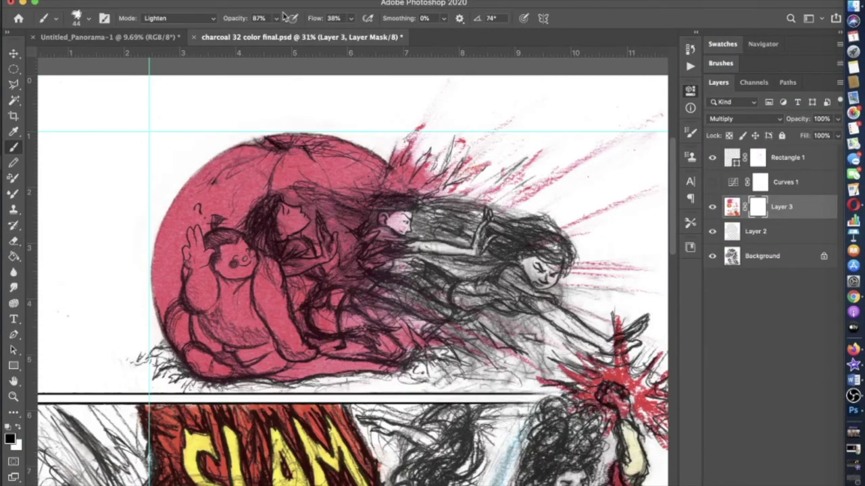
key("4")
key("8")
scroll(324, 194, "up", 3)
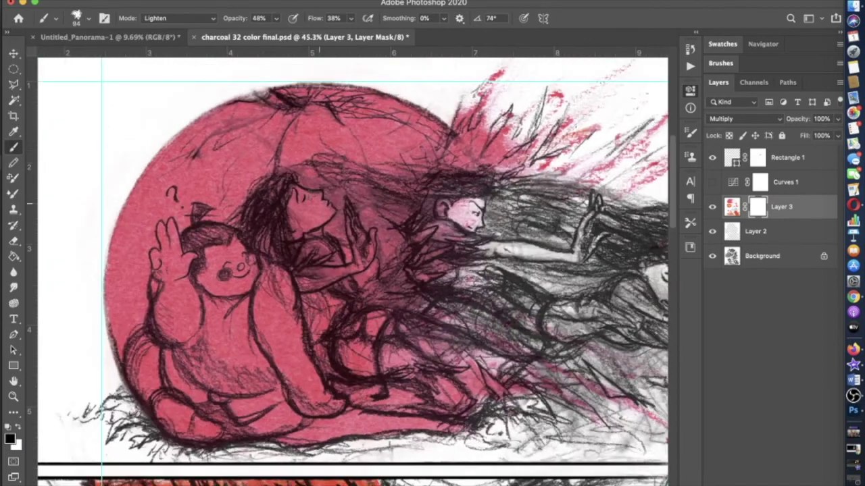
left_click(179, 19)
left_click(156, 8)
scroll(393, 165, "up", 1)
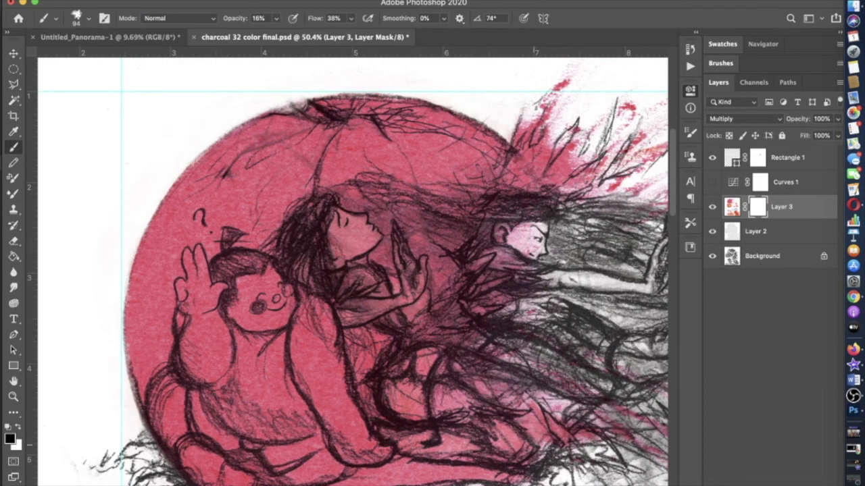
key("0")
scroll(544, 215, "down", 3)
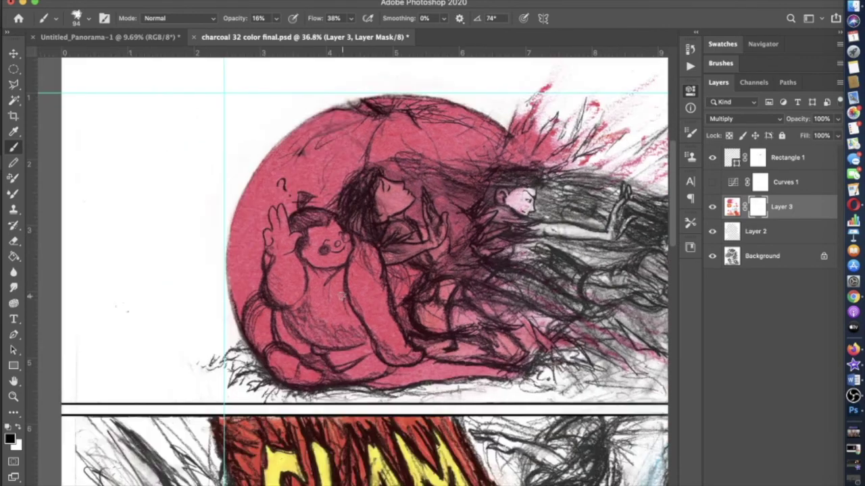
- Lighten the red over the seated figure by painting black on Layer 3's mask at 25% brush opacity
key("x")
scroll(596, 368, "up", 3)
key("x")
scroll(405, 250, "left", 1)
key("2")
key("5")
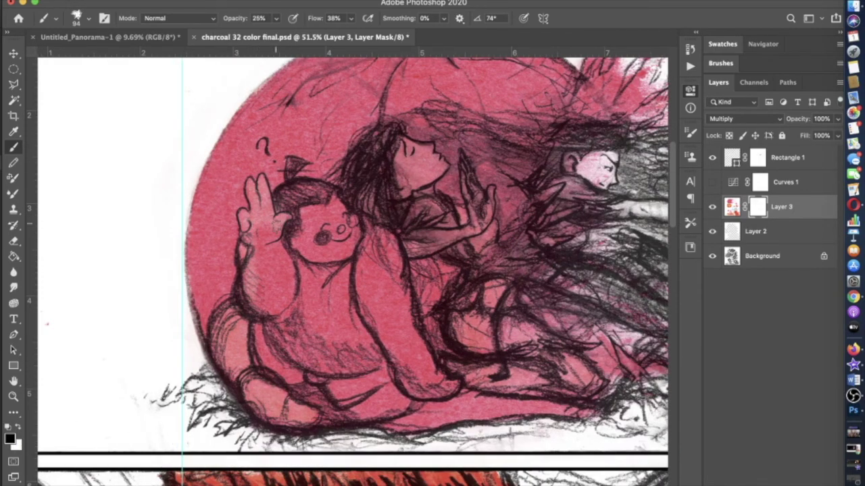
mouse_move(254, 318)
left_mouse_down()
mouse_move(341, 402)
mouse_move(405, 379)
mouse_move(365, 278)
left_mouse_up()
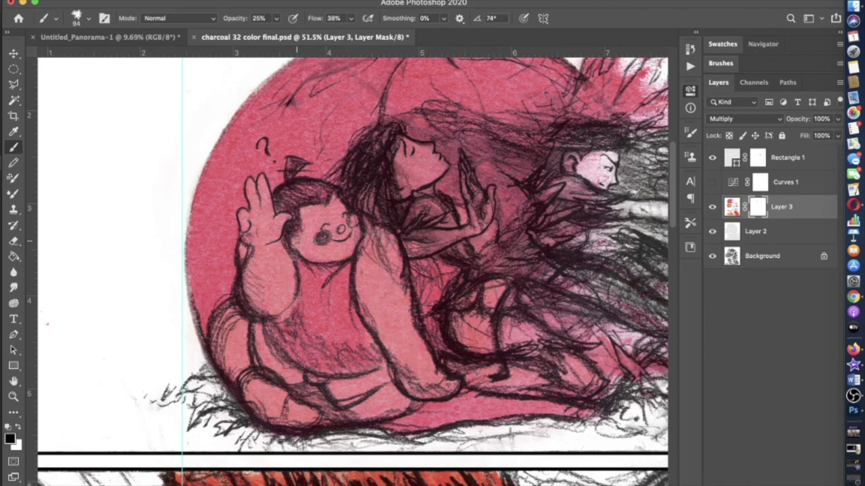
mouse_move(352, 358)
left_mouse_down()
mouse_move(318, 324)
mouse_move(338, 263)
left_mouse_up()
- Set up a 28 px brush at 100% opacity with white as the painting colour
key("x")
key("0")
scroll(374, 281, "up", 5)
left_click(76, 18)
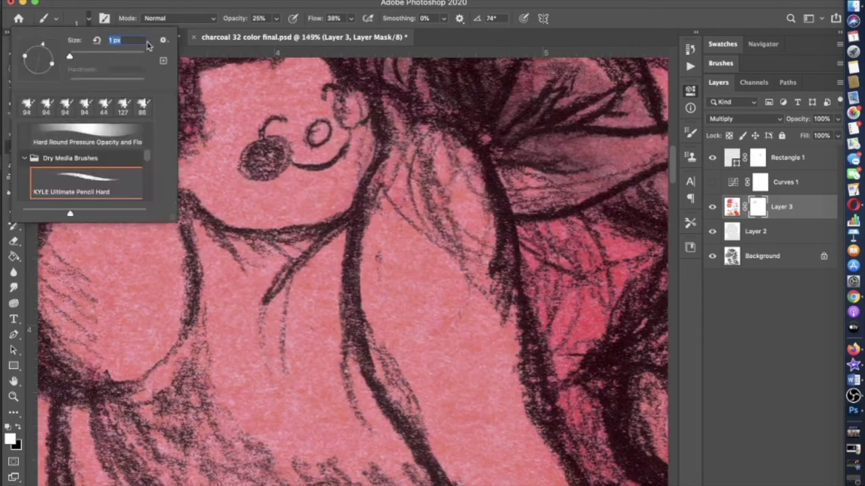
key("Return")
scroll(296, 244, "down", 6)
scroll(469, 226, "up", 2)
scroll(258, 302, "down", 4)
scroll(258, 302, "down", 5)
scroll(257, 302, "up", 6)
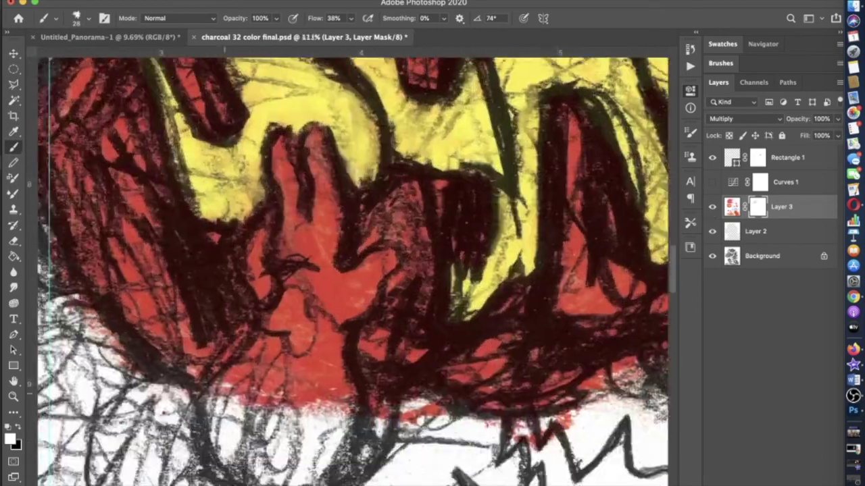
- Paint the raised hand below the SLAM lettering white on Layer 3 to remove its red
key("super+2")
mouse_move(223, 399)
left_mouse_down()
mouse_move(250, 351)
mouse_move(271, 182)
mouse_move(334, 196)
mouse_move(341, 316)
left_mouse_up()
scroll(364, 271, "down", 1)
key("shift+b")
mouse_move(274, 304)
left_mouse_down()
mouse_move(281, 398)
mouse_move(317, 223)
left_mouse_up()
key("shift+b")
left_click_drag(317, 278, 341, 378)
scroll(351, 270, "up", 1)
- Set the brush to Lighten mode and clean the red spill outside the SLAM rock with white
left_click(179, 18)
left_click(155, 113)
scroll(351, 270, "down", 3)
scroll(352, 271, "down", 1)
scroll(352, 270, "up", 2)
scroll(351, 270, "down", 3)
scroll(352, 271, "right", 3)
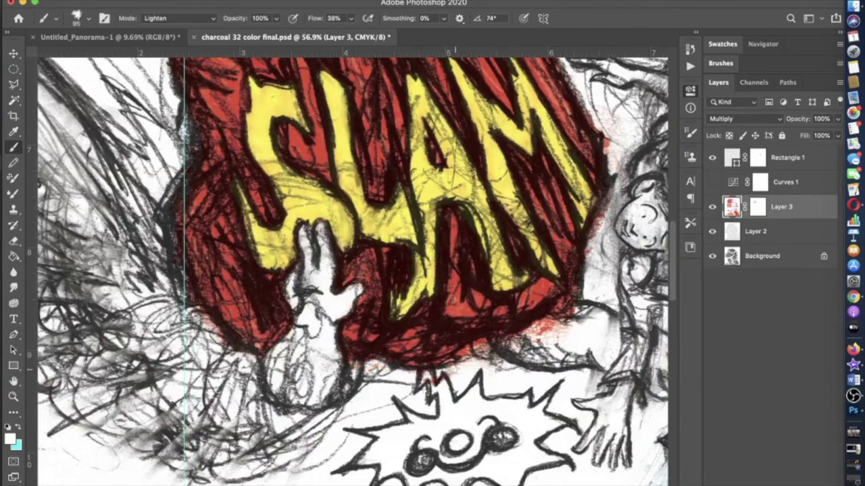
scroll(351, 270, "right", 2)
scroll(351, 270, "up", 2)
scroll(433, 386, "up", 2)
scroll(432, 387, "left", 2)
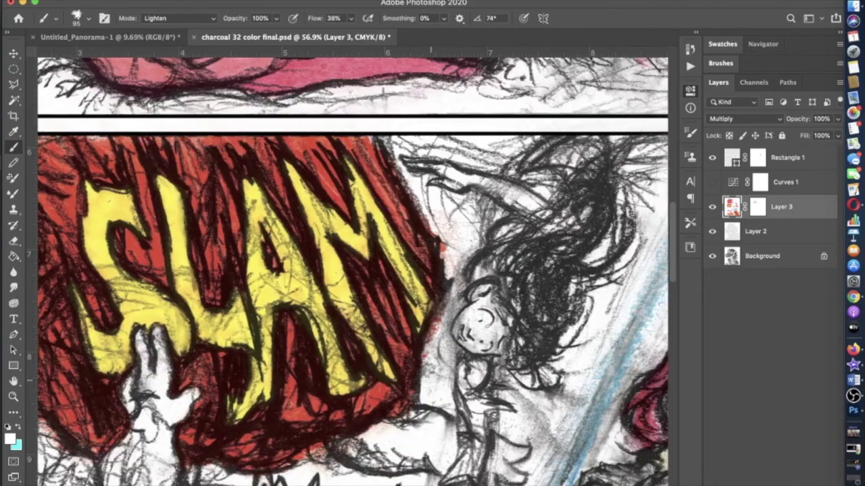
- Darken the Background layer's line art with a Curves adjustment, comparing it with the preview on and off
scroll(351, 270, "down", 2)
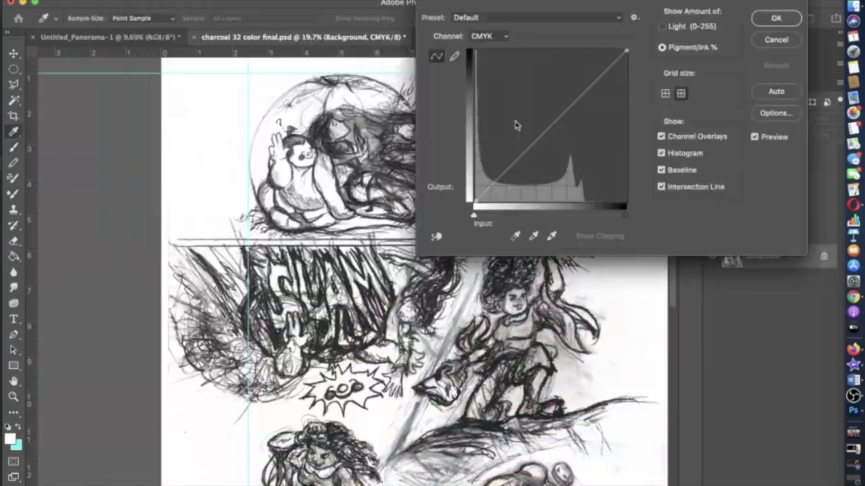
left_click(754, 136)
left_click(755, 137)
left_click(755, 136)
left_click(754, 136)
left_click_drag(588, 51, 592, 48)
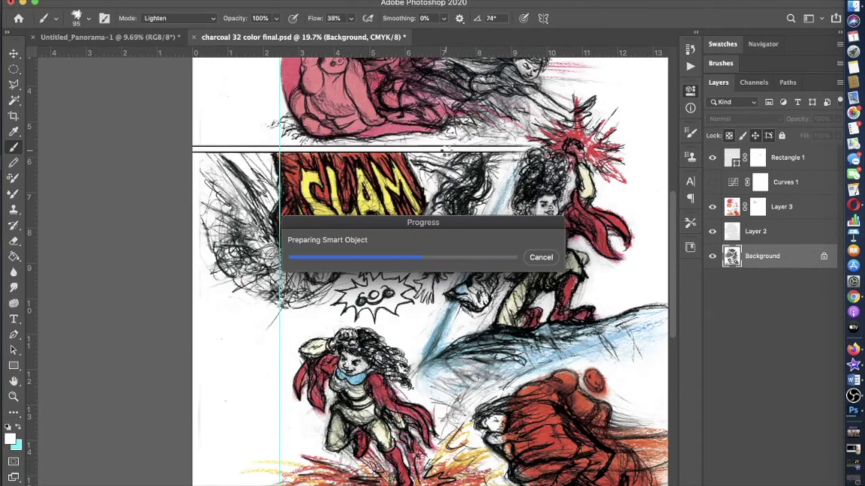
- Place the blue indigo image above the Background layer and give it an inverted layer mask that hides it
key("Return")
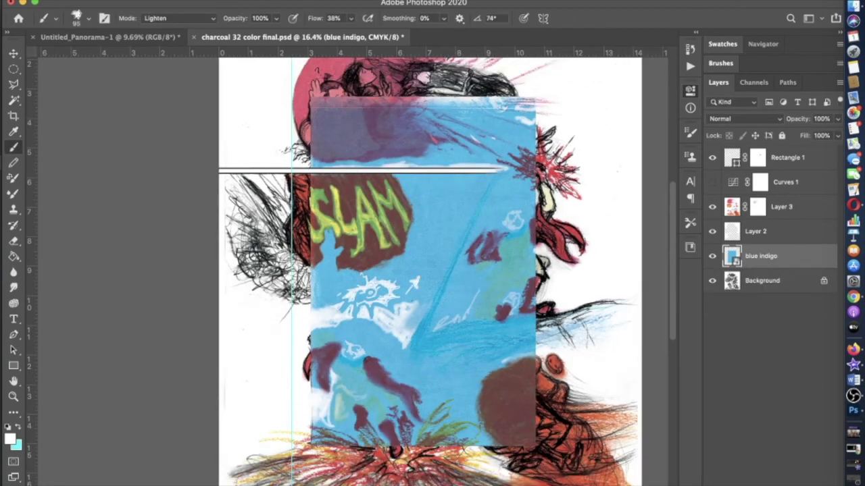
left_click(76, 18)
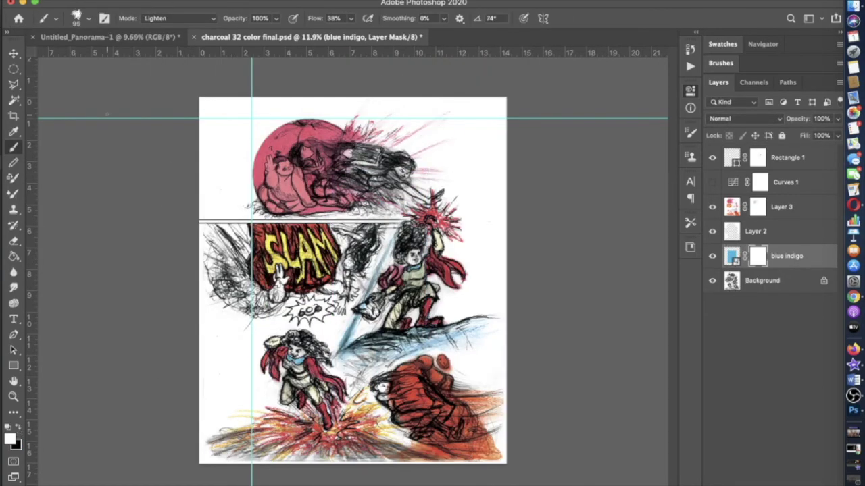
key("ctrl+i")
scroll(286, 368, "up", 6)
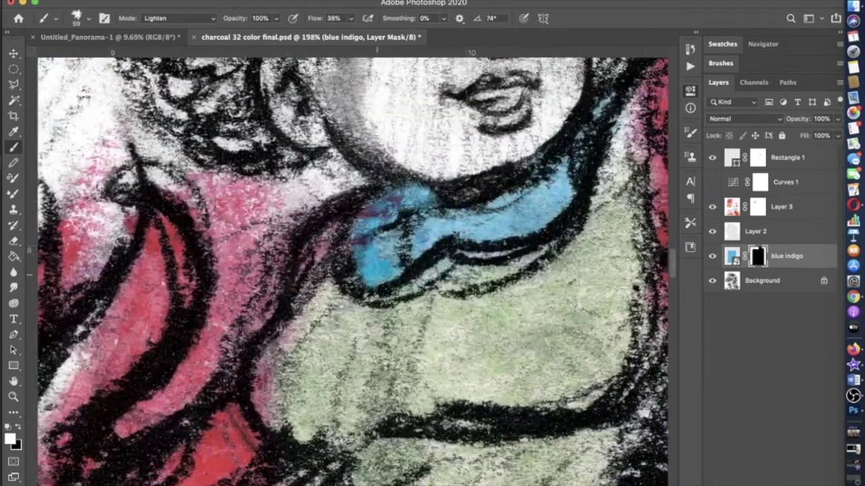
- Reveal the blue indigo texture on the kneeling heroine's collar through its mask and set the layer's blend mode to Multiply
left_click_drag(473, 229, 608, 135)
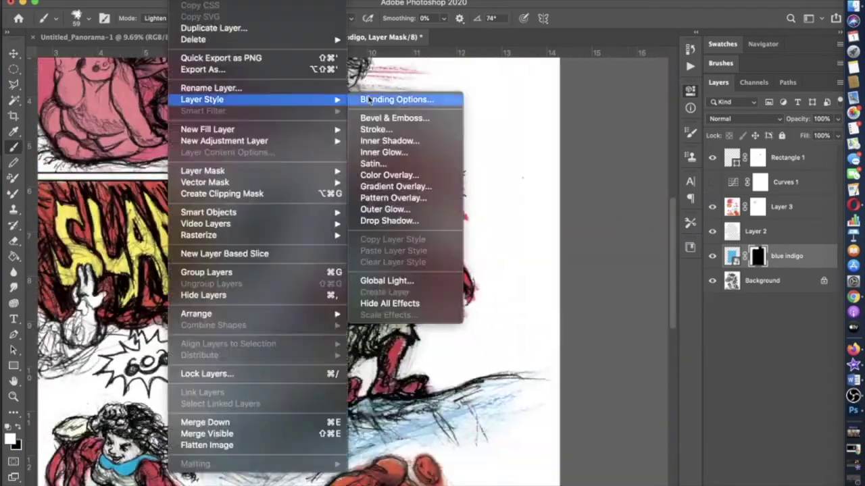
left_click(397, 99)
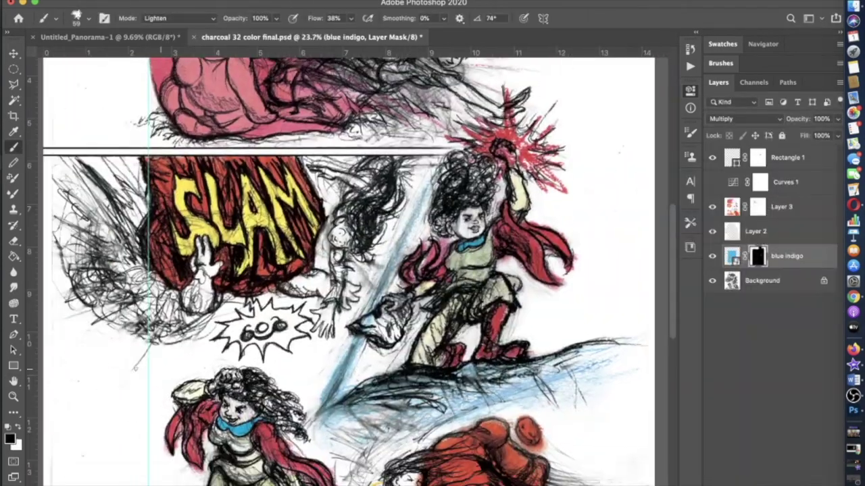
scroll(394, 215, "up", 5)
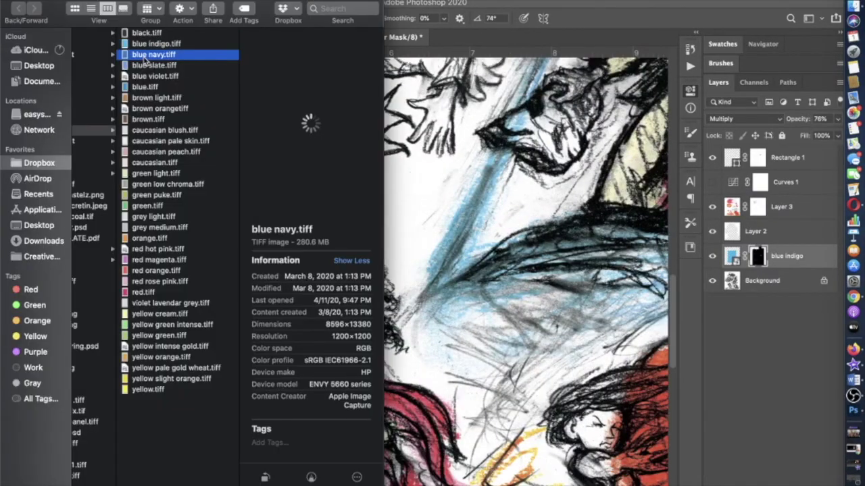
- Place blue navy.tiff across the top panel at about 150% scale, rotated about 90°, and move its layer to the top of the stack
left_click_drag(183, 54, 500, 176)
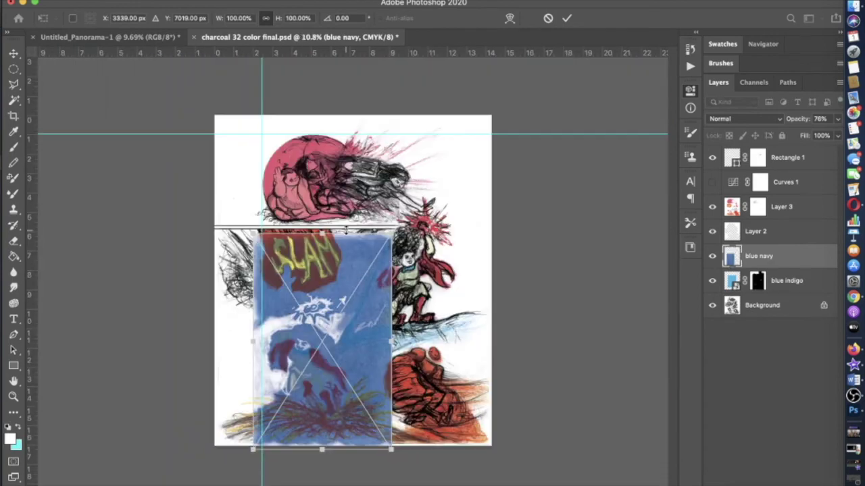
left_click_drag(439, 267, 478, 240)
left_click_drag(356, 402, 382, 196)
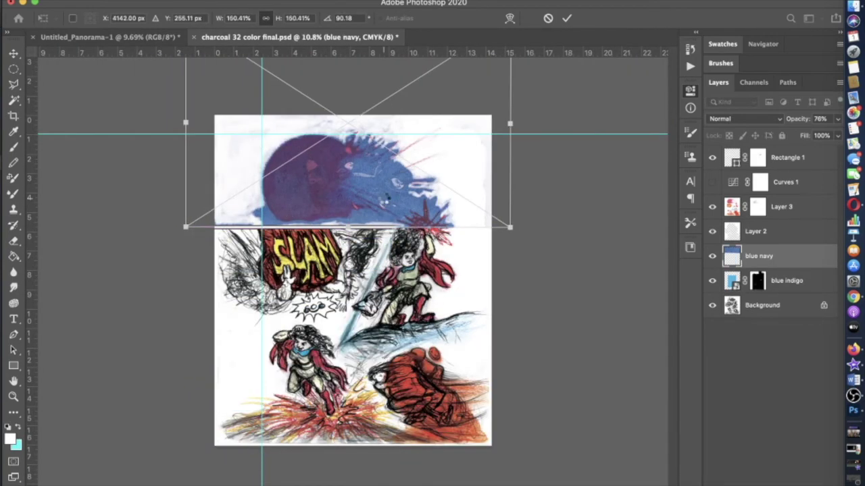
key("Return")
key("b")
left_click_drag(758, 259, 758, 150)
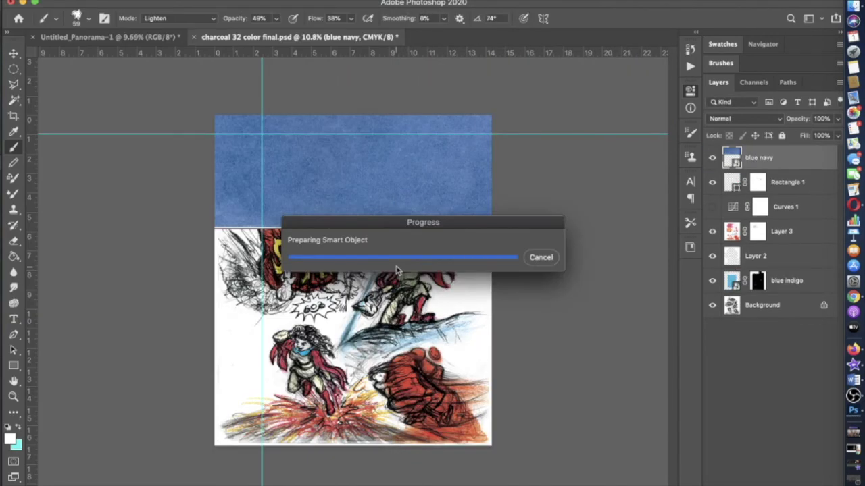
- Cover the rest of the page with a second blue navy image and merge the two blue navy layers
left_click_drag(396, 266, 130, 405)
left_click_drag(456, 209, 547, 228)
key("Return")
key("v")
key("shift+alt+bracketleft")
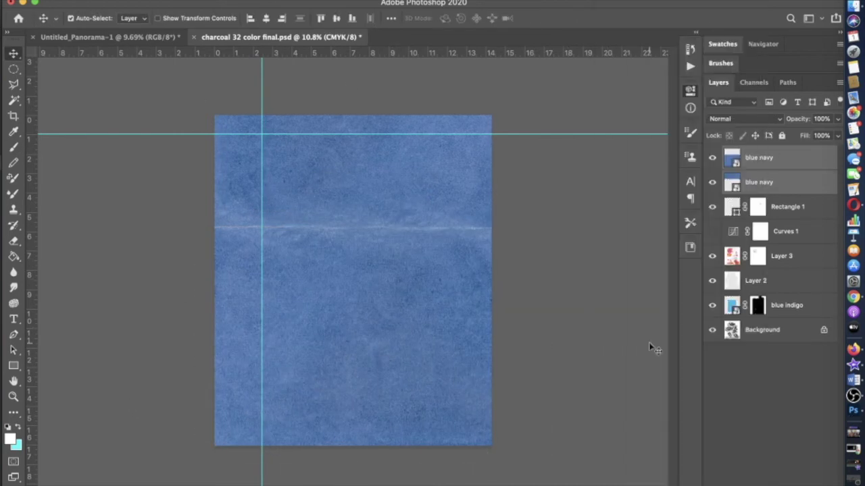
key("super+e")
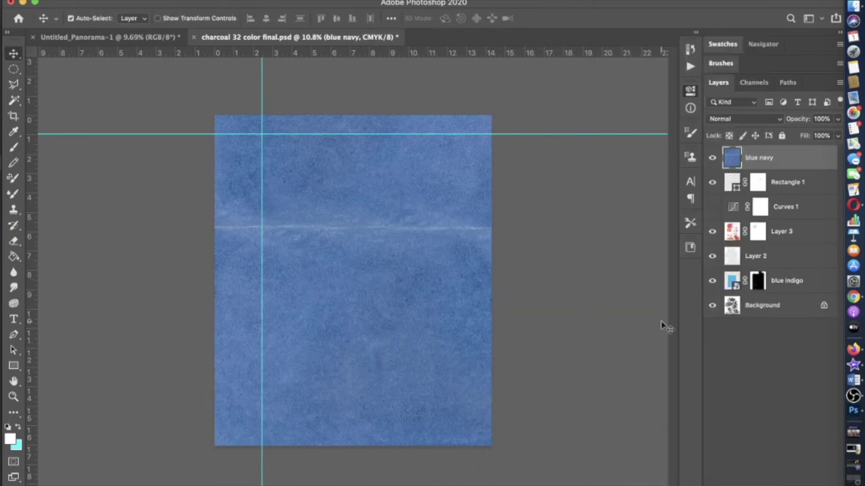
- Hide the merged blue navy layer with an inverted mask and set the white brush to 38 px at 100% opacity
key("b")
key("ctrl+i")
scroll(351, 270, "up", 3)
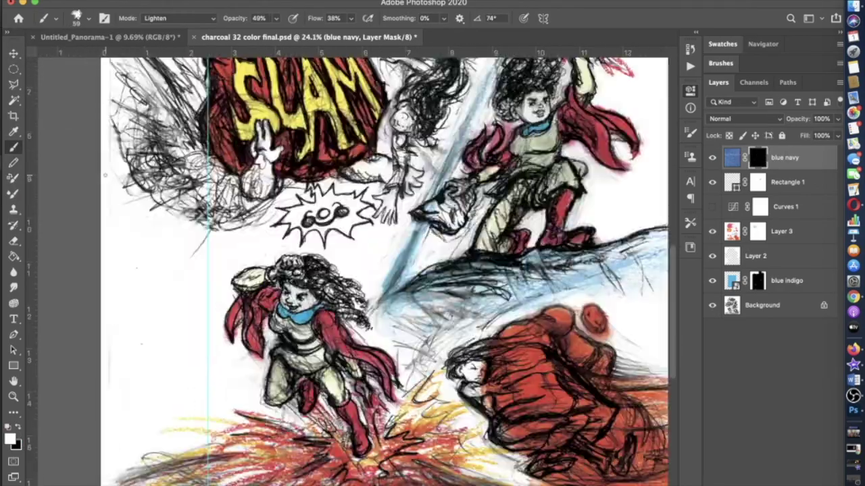
scroll(351, 270, "up", 5)
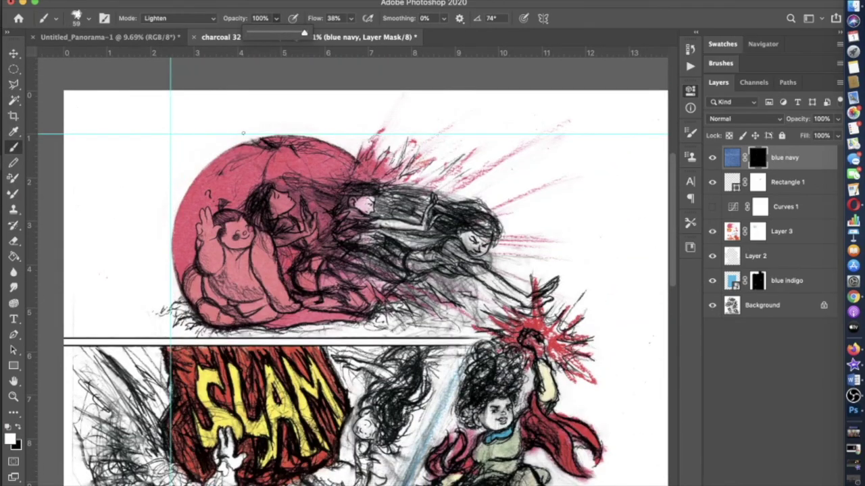
scroll(351, 271, "down", 10)
left_click(88, 18)
key("Return")
key("8")
key("5")
scroll(559, 166, "up", 5)
left_click(88, 18)
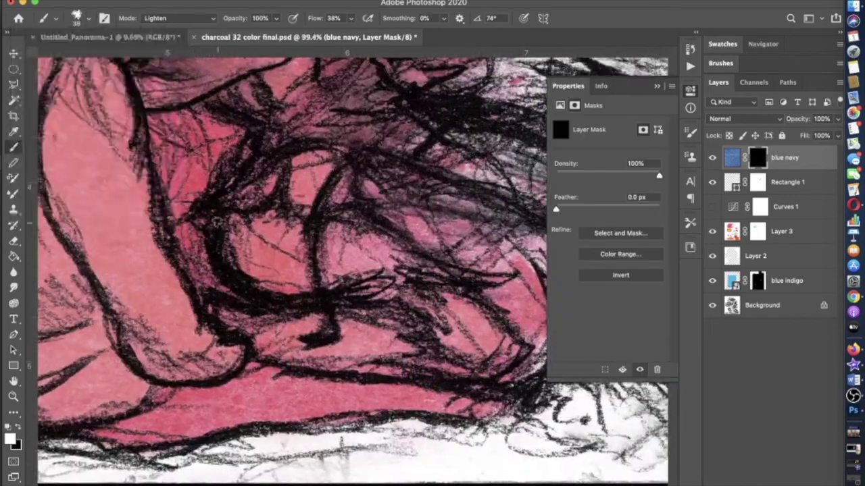
- Paint white on the blue navy mask along the neckline, waist and leg lines of the woman inside the red sphere
left_click_drag(304, 247, 296, 357)
left_click_drag(292, 121, 304, 245)
scroll(304, 270, "down", 3)
scroll(304, 270, "up", 1)
left_click_drag(290, 215, 375, 217)
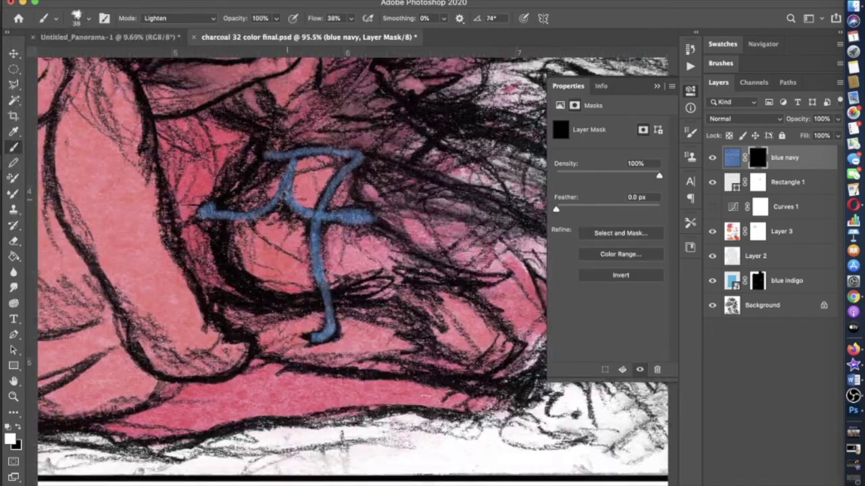
scroll(351, 270, "up", 3)
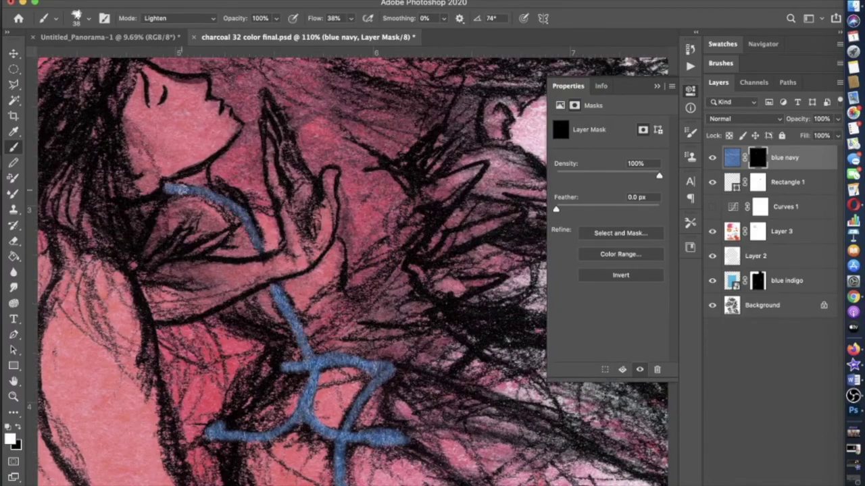
scroll(274, 281, "down", 4)
- Reveal blue navy strokes along the costume folds and legs of the flying woman beside the red sphere
scroll(338, 304, "up", 4)
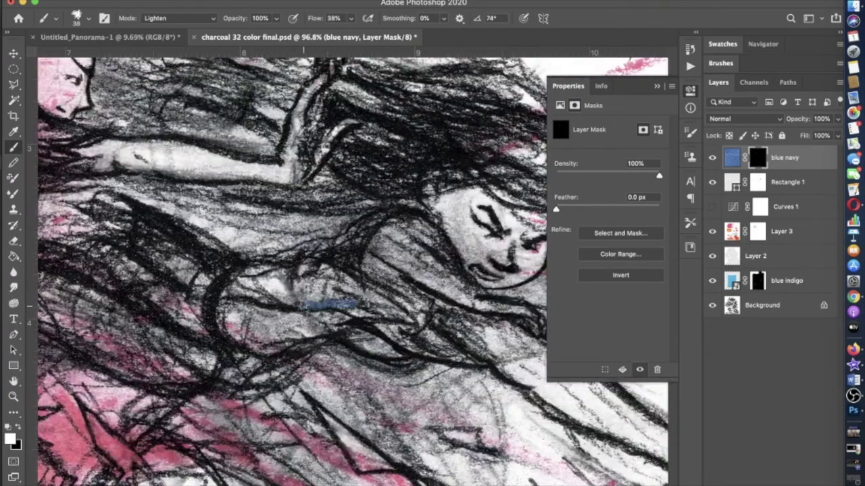
scroll(304, 291, "down", 2)
left_click_drag(234, 223, 284, 263)
left_click_drag(193, 196, 244, 233)
scroll(304, 284, "up", 3)
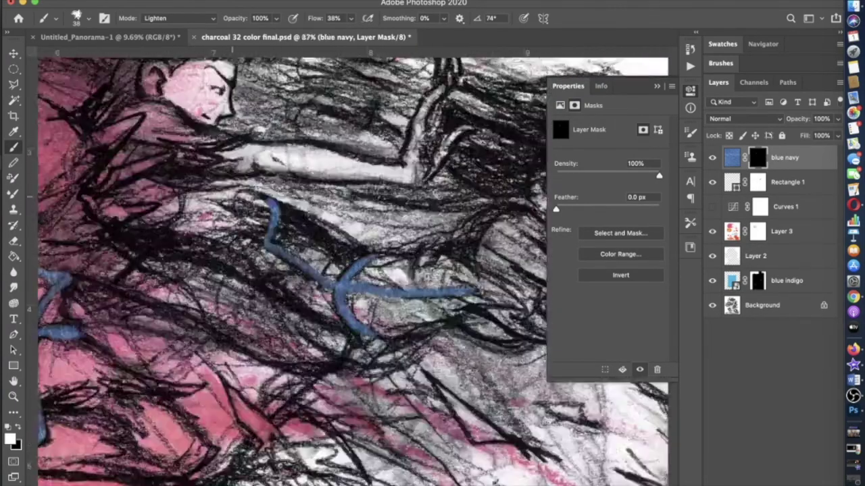
scroll(250, 247, "down", 2)
scroll(304, 283, "down", 2)
left_click_drag(301, 277, 365, 307)
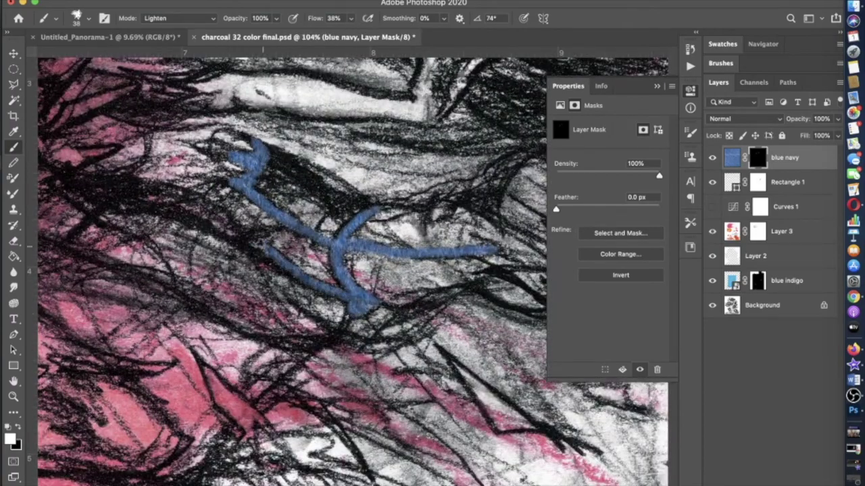
scroll(338, 271, "down", 2)
scroll(290, 271, "down", 5)
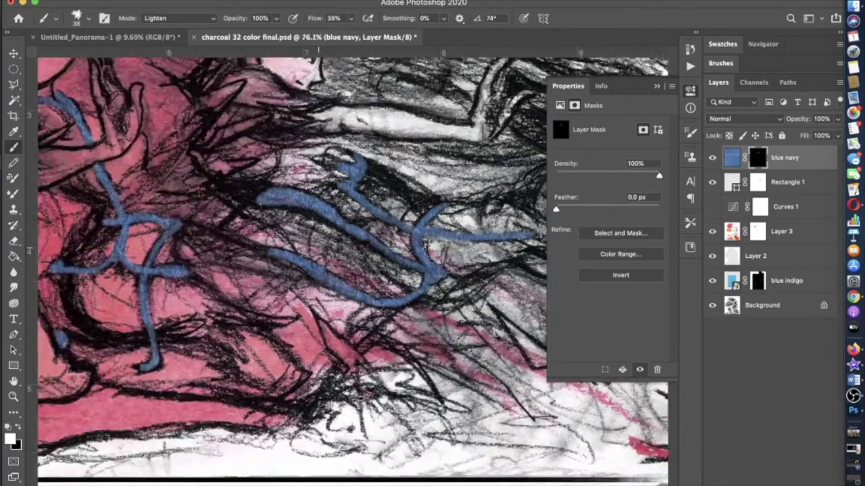
scroll(291, 270, "up", 4)
scroll(290, 270, "down", 4)
scroll(290, 270, "up", 4)
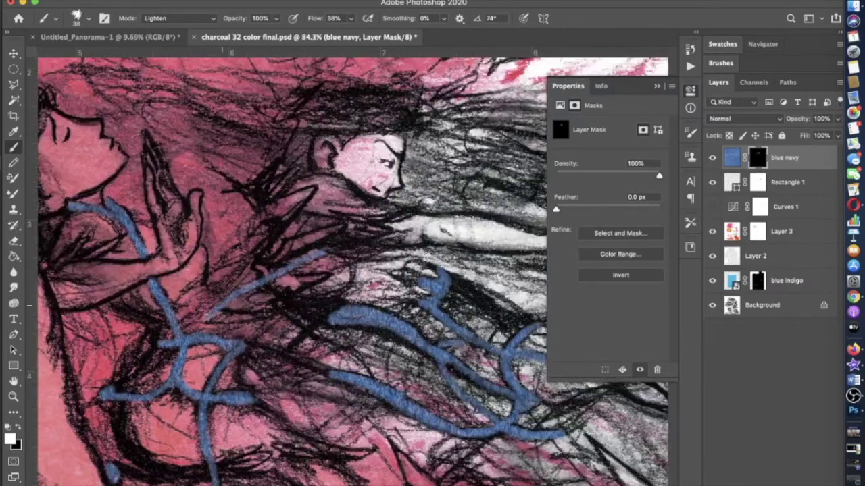
- Set the blue navy layer to Multiply and reveal it on the falling woman's wristband with white at 100% opacity
scroll(291, 270, "down", 3)
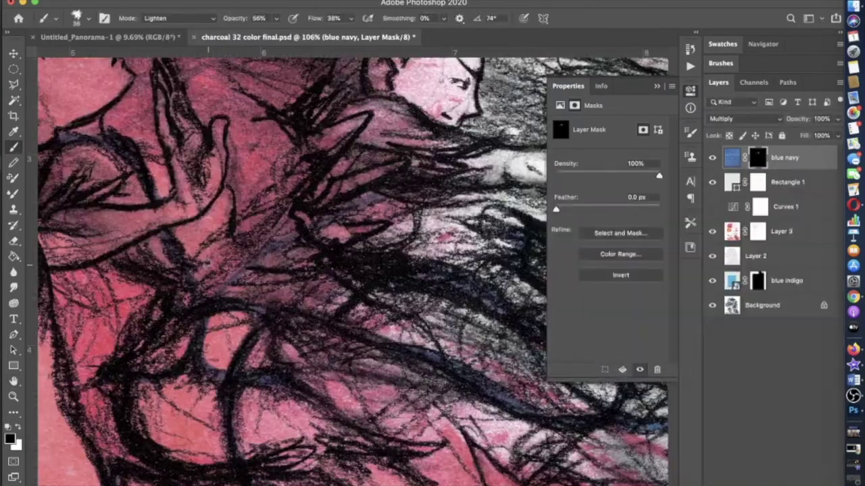
scroll(290, 270, "down", 4)
key("x")
key("0")
scroll(429, 370, "up", 6)
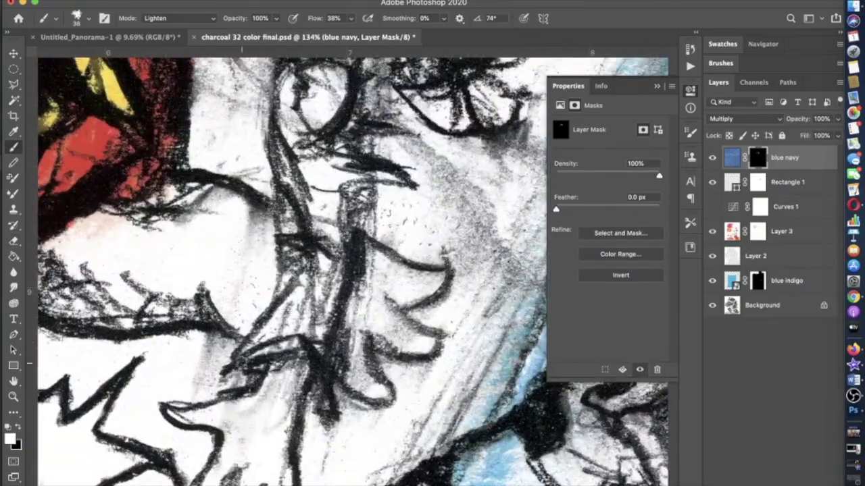
scroll(429, 370, "down", 6)
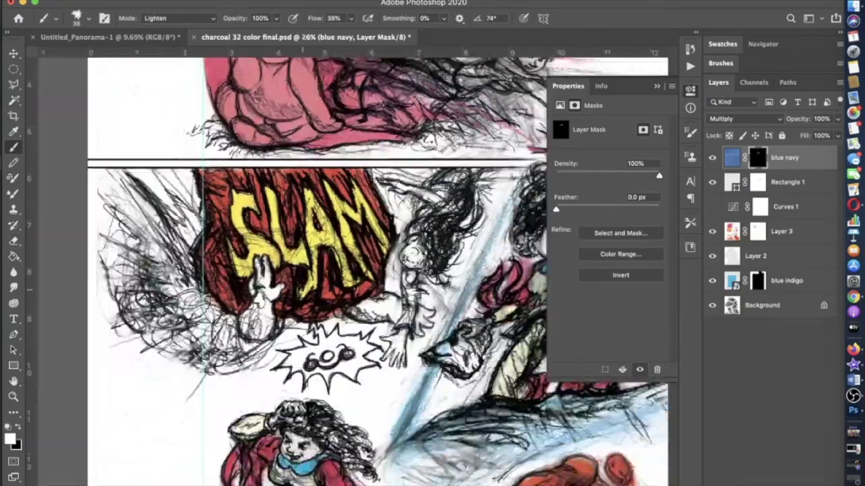
scroll(334, 266, "down", 1)
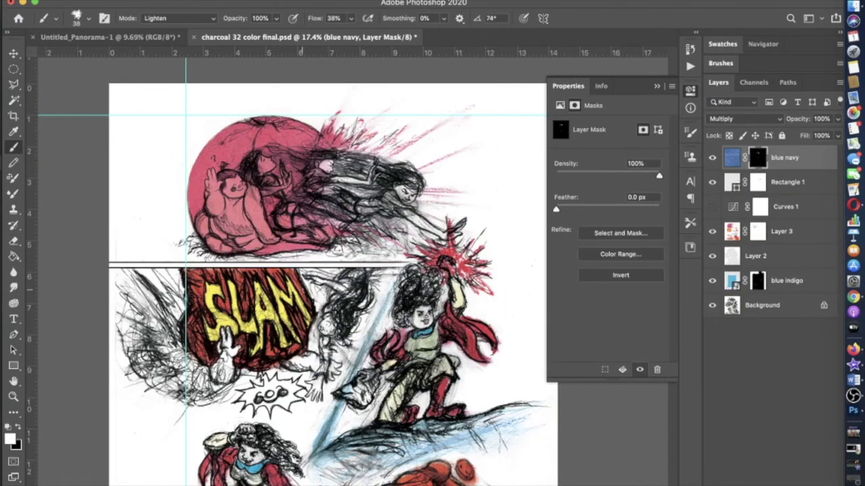
scroll(297, 270, "down", 3)
scroll(297, 271, "right", 2)
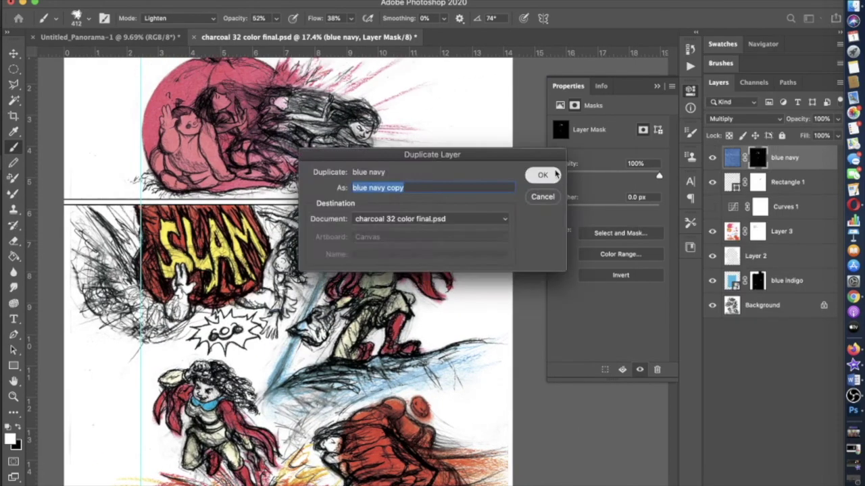
key("Return")
key("Delete")
left_click(507, 169)
- Reveal blue navy between the light blue beam and the kneeling heroine's leg with a 127 px brush at 52% opacity
scroll(338, 270, "down", 2)
scroll(337, 270, "up", 3)
left_click_drag(405, 257, 291, 365)
left_click(76, 18)
key("x")
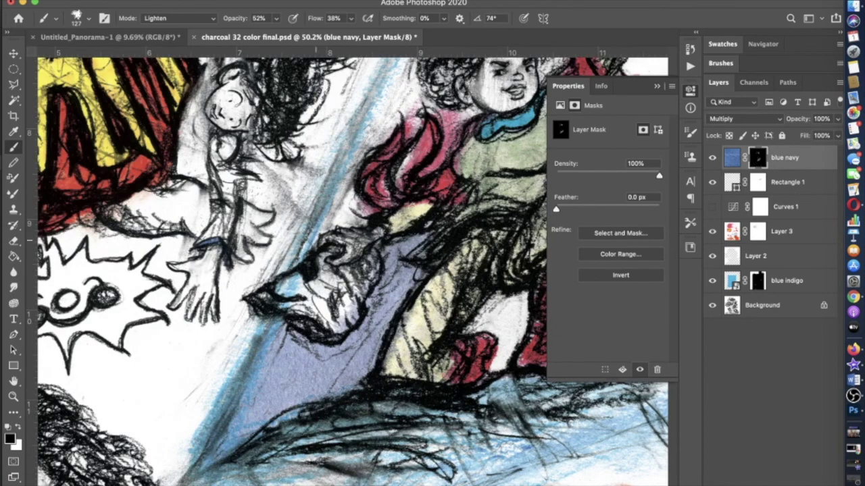
left_click(76, 18)
key("Escape")
scroll(338, 271, "up", 2)
key("x")
scroll(338, 270, "left", 2)
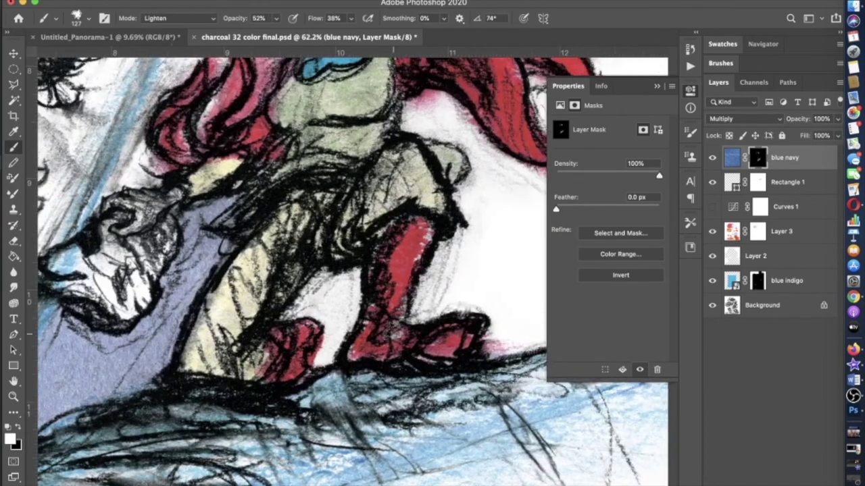
- Extend the blue navy tint between the heroine's legs and along the beam beside her cape and hair
scroll(352, 270, "down", 1)
left_click_drag(297, 311, 351, 263)
scroll(304, 284, "down", 1)
mouse_move(202, 314)
left_mouse_down()
mouse_move(247, 277)
mouse_move(291, 180)
left_mouse_up()
left_click_drag(311, 81, 359, 223)
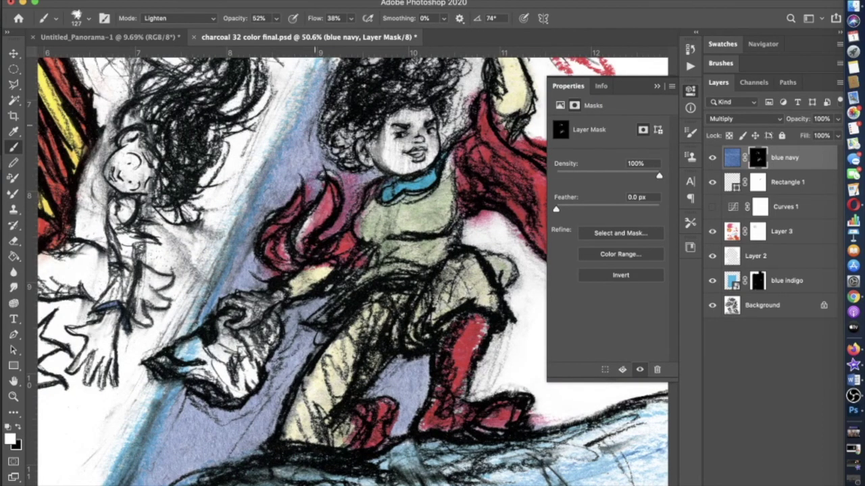
- Switch the brush to Normal mode at 284 px and 11% opacity, and tint the empty background behind the heroine with white
scroll(324, 108, "down", 2)
key("x")
left_click(77, 18)
double_click(78, 241)
key("2")
key("1")
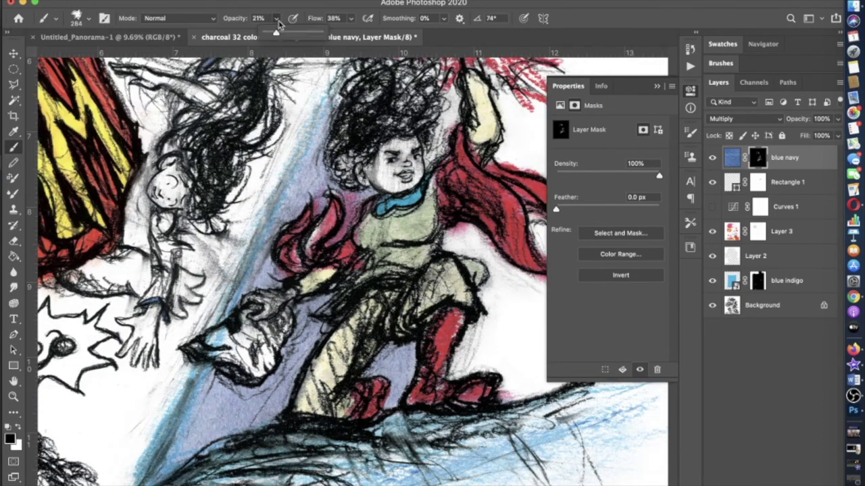
key("x")
scroll(345, 433, "down", 3)
scroll(344, 432, "up", 3)
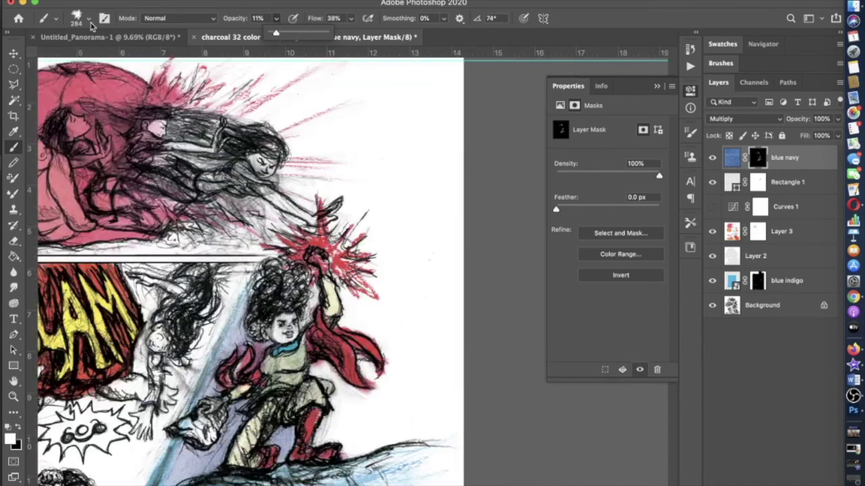
mouse_move(345, 433)
left_mouse_down()
mouse_move(358, 362)
mouse_move(382, 311)
mouse_move(444, 256)
left_mouse_up()
- Enlarge the brush to 2120 px and soften the pale blue wash behind the heroine with black on the mask
key("x")
key("2")
key("9")
key("bracketright")
key("bracketright")
key("bracketright")
key("bracketright")
key("bracketright")
key("bracketright")
key("bracketright")
key("bracketright")
key("bracketright")
key("bracketright")
key("bracketright")
key("bracketright")
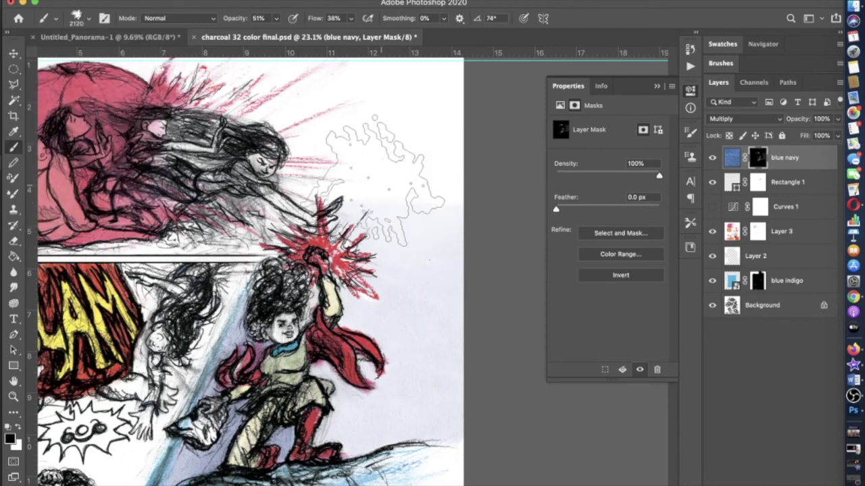
key("1")
key("1")
scroll(487, 291, "down", 2)
scroll(487, 290, "up", 1)
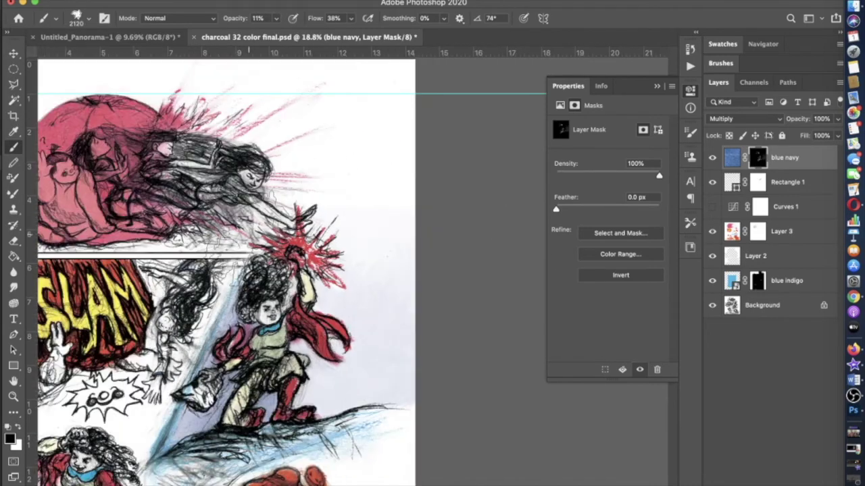
- Reduce the white brush to 188 px and fill the pale blue wash in around the heroine at 11% opacity
key("x")
key("bracketleft")
key("bracketleft")
key("bracketleft")
key("bracketleft")
key("bracketleft")
key("bracketleft")
key("bracketleft")
key("bracketleft")
key("bracketleft")
key("bracketleft")
key("bracketleft")
key("bracketleft")
key("bracketleft")
key("bracketleft")
scroll(341, 473, "up", 2)
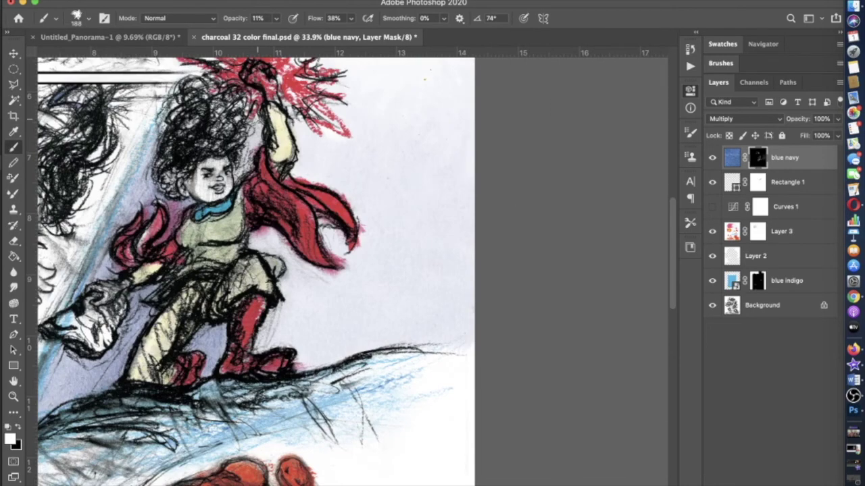
- Build up the sky wash behind the heroine with a 364 px brush at 2% and 4% opacity
key("bracketright")
key("bracketright")
key("bracketright")
left_click(275, 19)
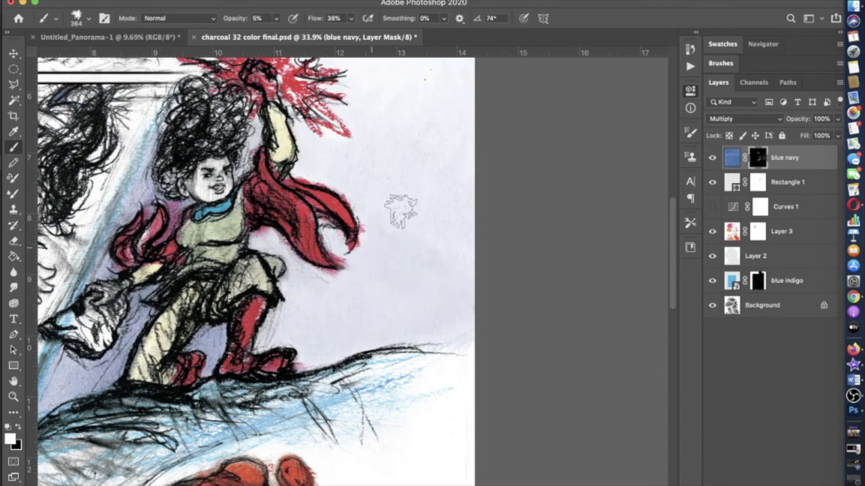
key("0")
key("2")
scroll(390, 241, "up", 2)
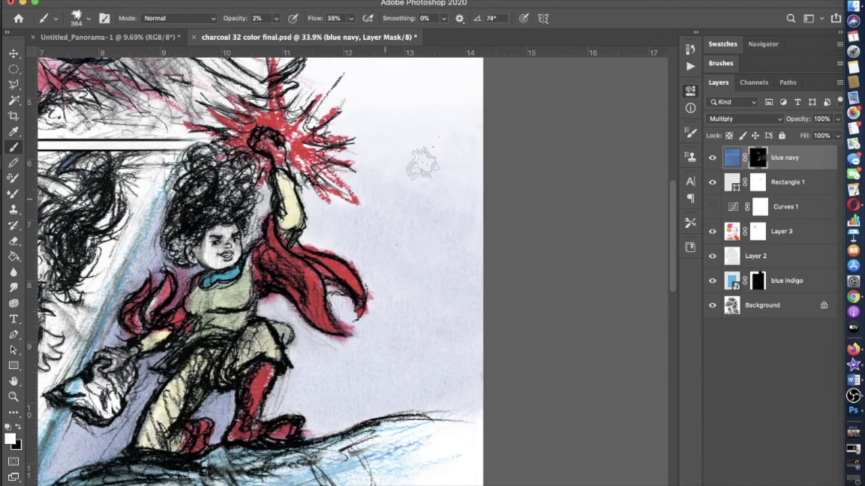
left_click_drag(284, 31, 277, 31)
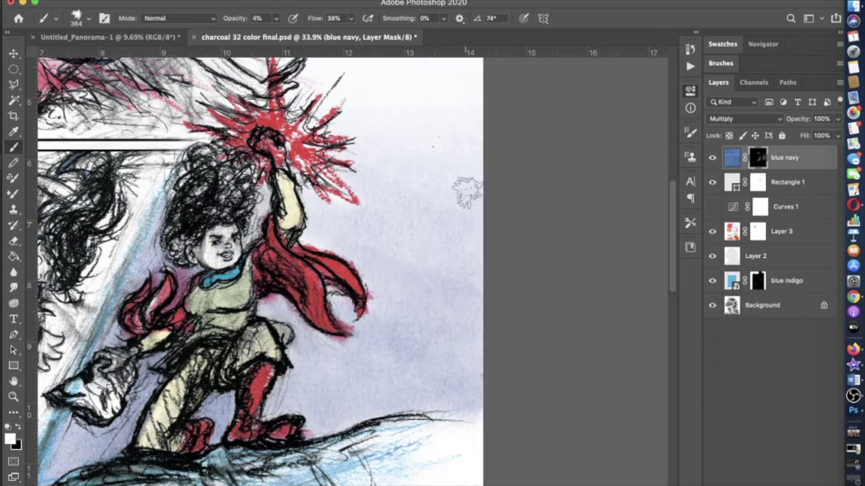
- Hide the blue navy layer to compare the whole page without its tint
scroll(351, 270, "down", 1)
scroll(348, 270, "down", 5)
left_click(712, 157)
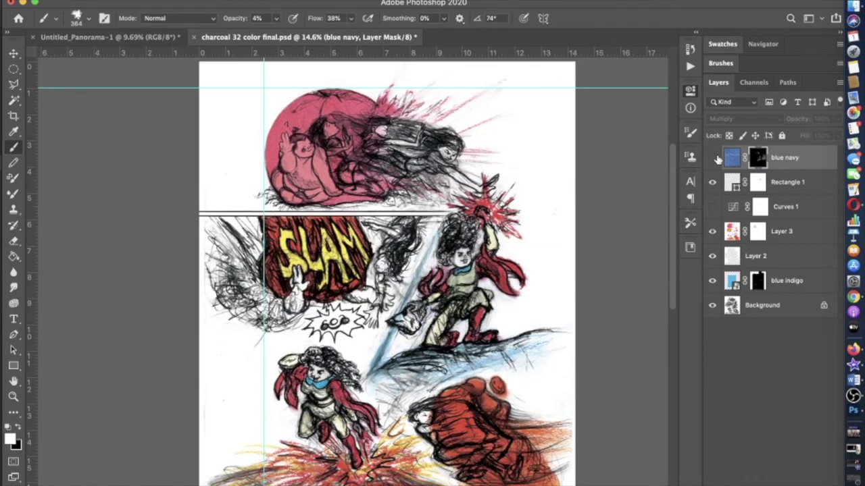
- Show the blue navy layer again and paint its tint behind the lower panels' figures at 36% opacity with a 476 px brush
left_click(712, 158)
scroll(544, 206, "down", 3)
key("x")
key("3")
key("6")
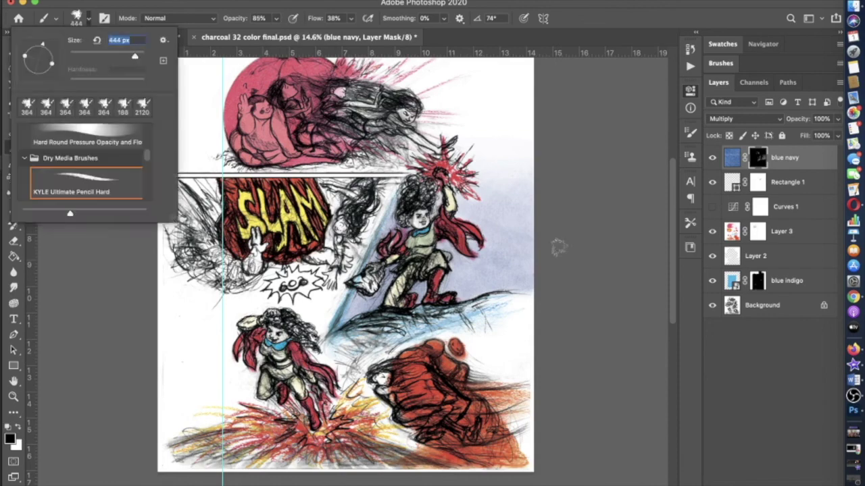
scroll(544, 207, "up", 3)
scroll(544, 206, "down", 5)
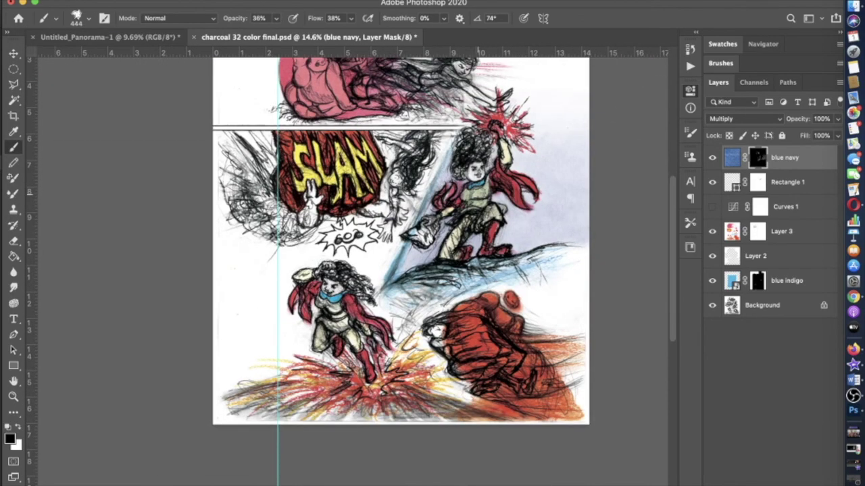
mouse_move(493, 311)
left_mouse_down()
mouse_move(581, 324)
mouse_move(581, 263)
mouse_move(412, 351)
mouse_move(378, 297)
left_mouse_up()
mouse_move(379, 255)
left_mouse_down()
mouse_move(311, 260)
mouse_move(230, 379)
mouse_move(243, 203)
mouse_move(227, 371)
mouse_move(263, 290)
left_mouse_up()
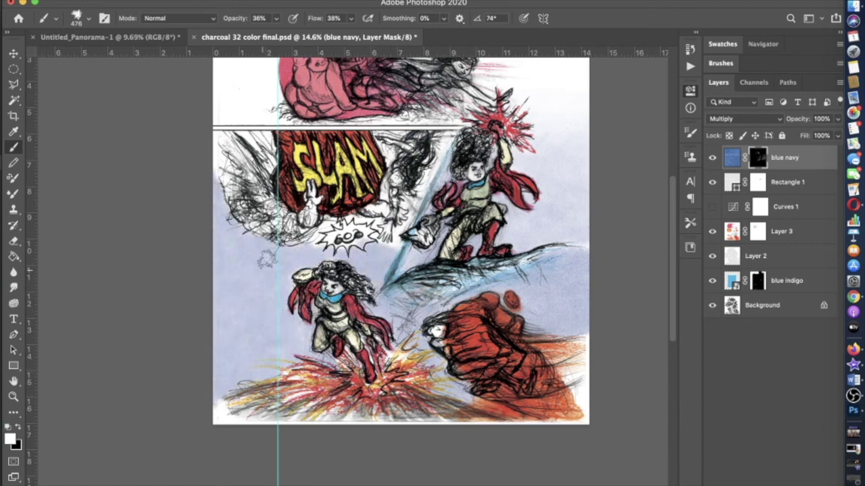
- Soften the lower panels' blue tint with a 1760 px black brush at 11% and 24% opacity on the blue navy mask
left_click(76, 18)
key("Return")
key("x")
left_click_drag(325, 203, 259, 108)
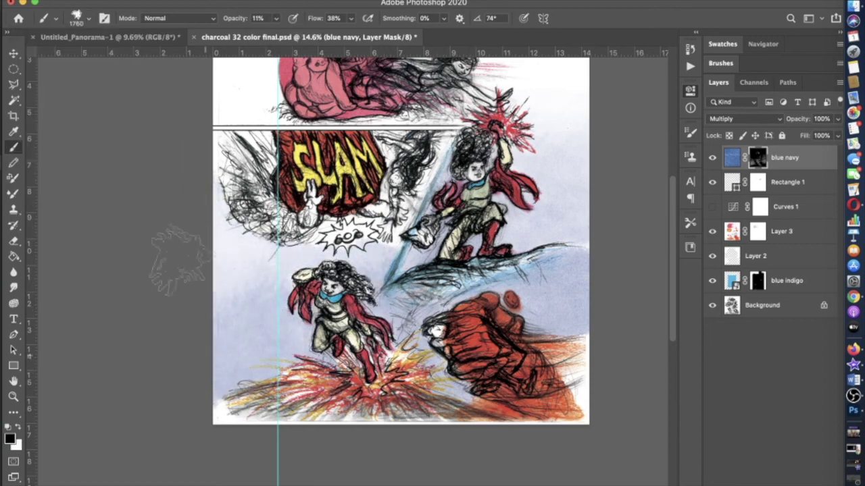
left_click_drag(275, 18, 305, 33)
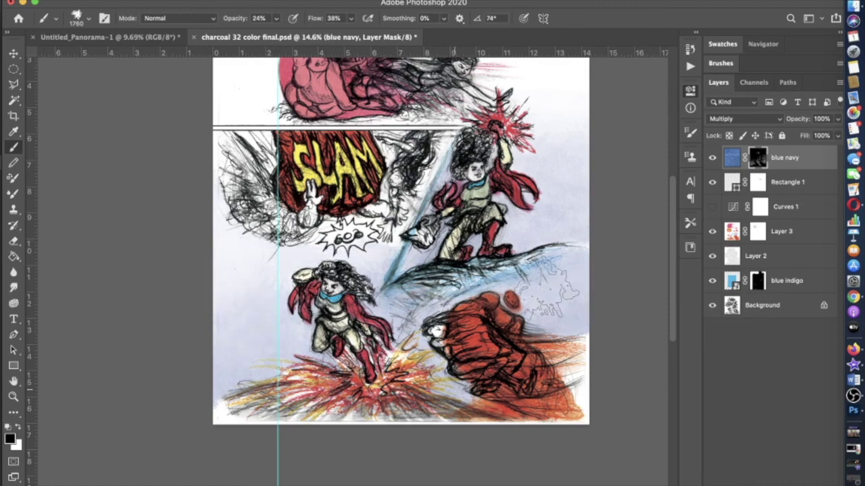
- Clean the blue navy tint off the red cloaked figure with smaller black brushes, down to 262 px at 100% opacity
scroll(595, 297, "up", 2)
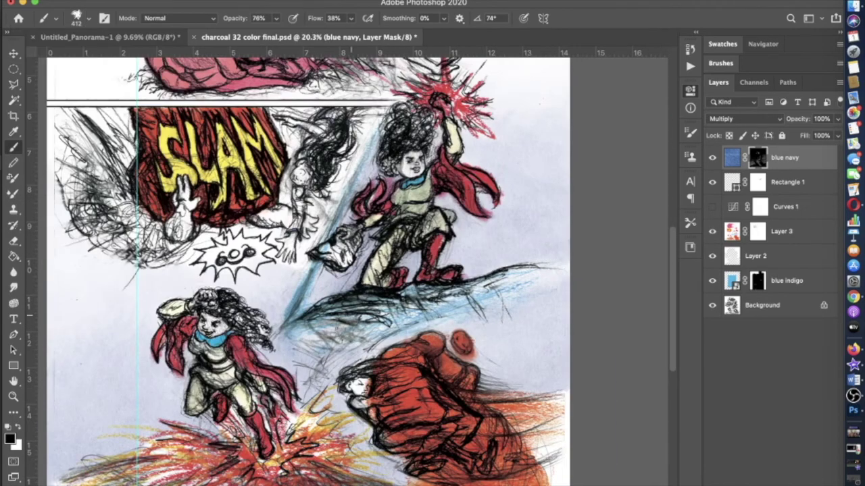
scroll(283, 266, "up", 1)
key("4")
key("3")
scroll(350, 283, "down", 1)
key("0")
scroll(473, 378, "up", 3)
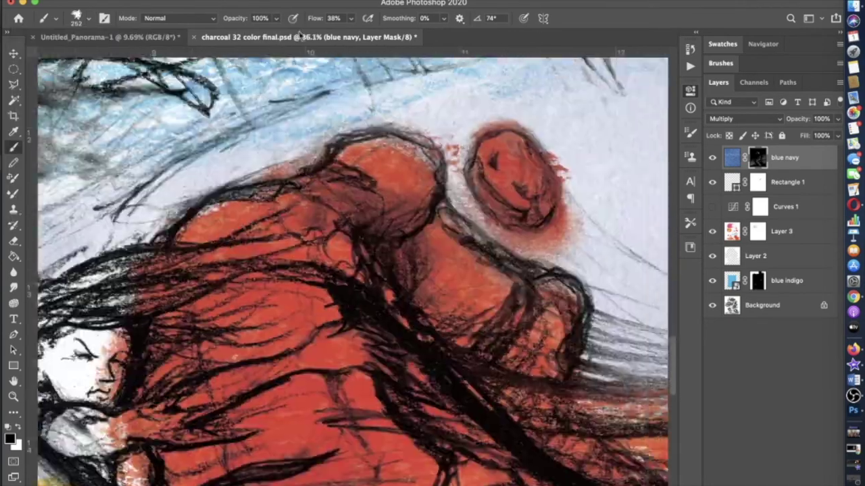
- Soften the tint with a 1400 px black brush at 15% opacity and wash the top panel's background with white at 4%
scroll(512, 223, "down", 5)
key("1")
key("5")
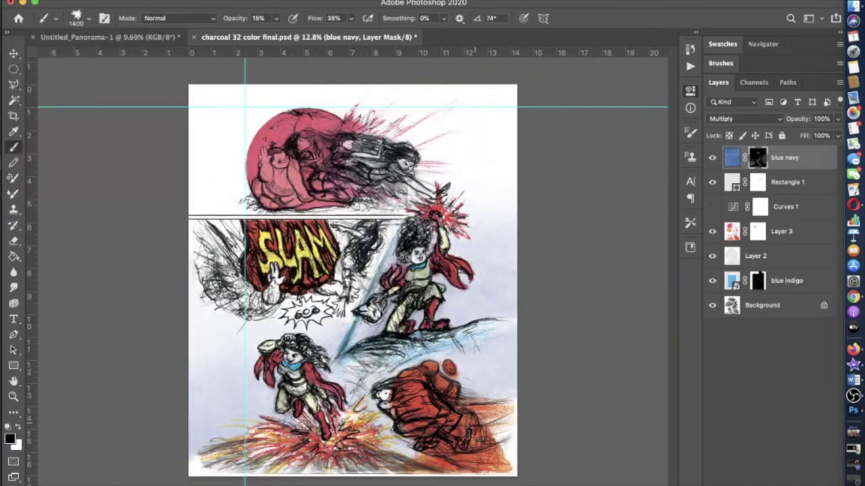
key("0")
key("4")
key("x")
scroll(372, 98, "up", 3)
key("x")
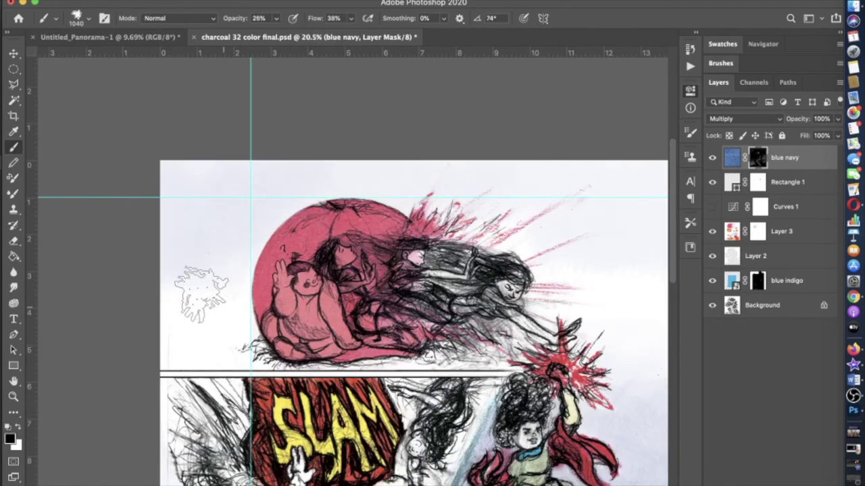
- Fade the tint around the pink sphere with a 1040 px black brush at 26% and 88% opacity
key("2")
key("6")
key("8")
key("8")
scroll(267, 57, "down", 2)
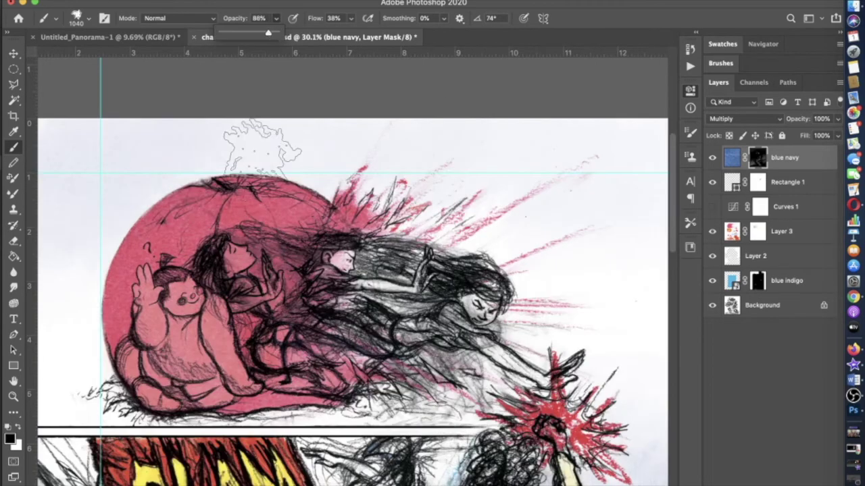
- Switch to Finder, place blue slate.tiff over the page, and give it Multiply blending and a copy of the blue navy mask
key("super+Tab")
left_click(164, 64)
left_click_drag(164, 64, 508, 323)
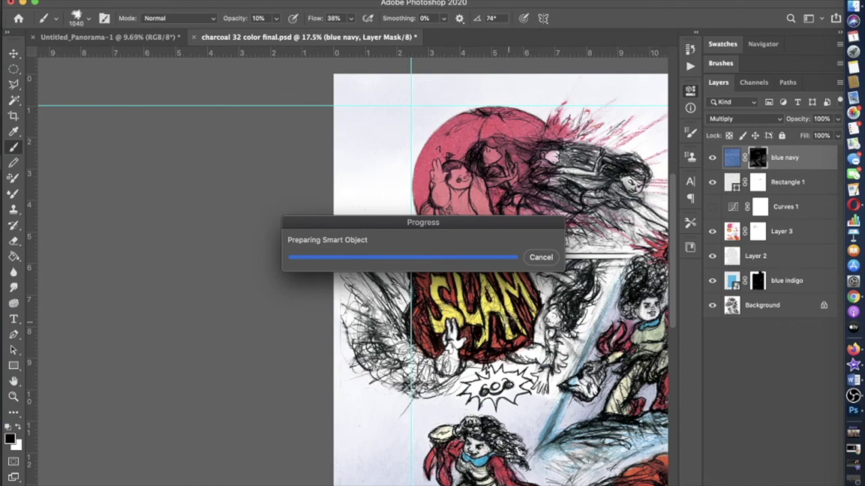
scroll(149, 216, "down", 5)
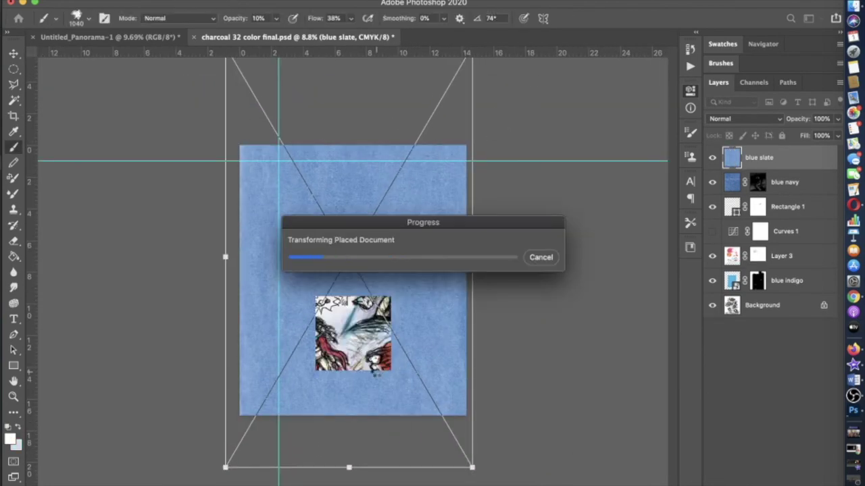
key("shift+alt+m")
scroll(354, 326, "up", 2)
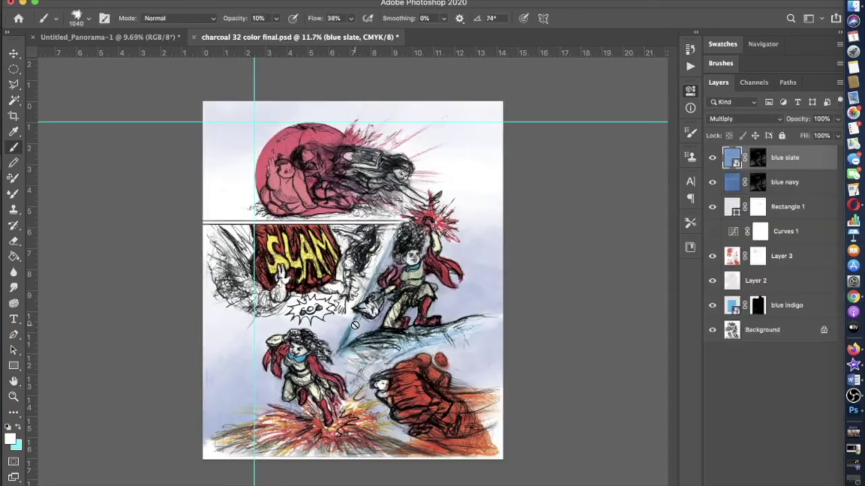
- Compare the page with and without blue slate, and soften the blue navy mask with black at 28% opacity
left_click(710, 161)
left_click(712, 158)
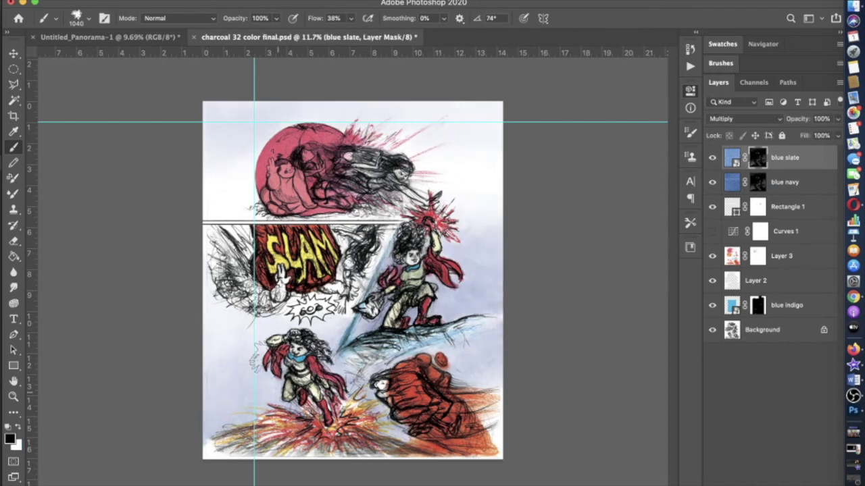
left_click(770, 182)
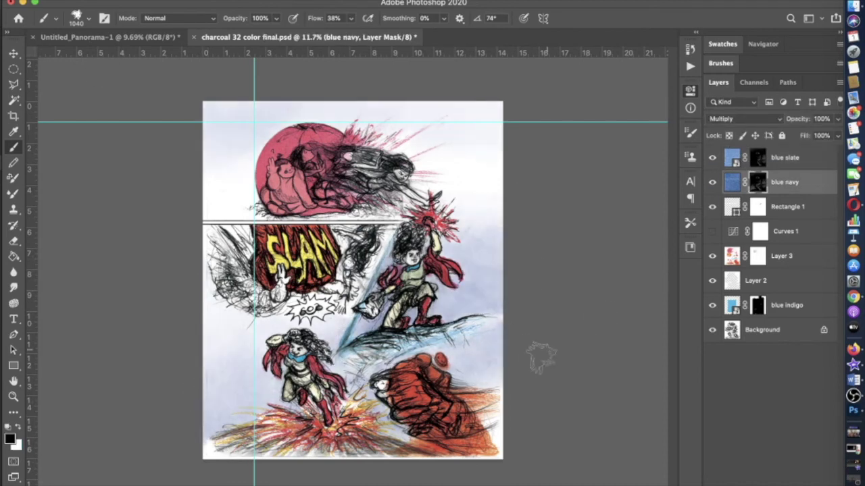
key("alt+bracketright")
left_click_drag(276, 18, 244, 37)
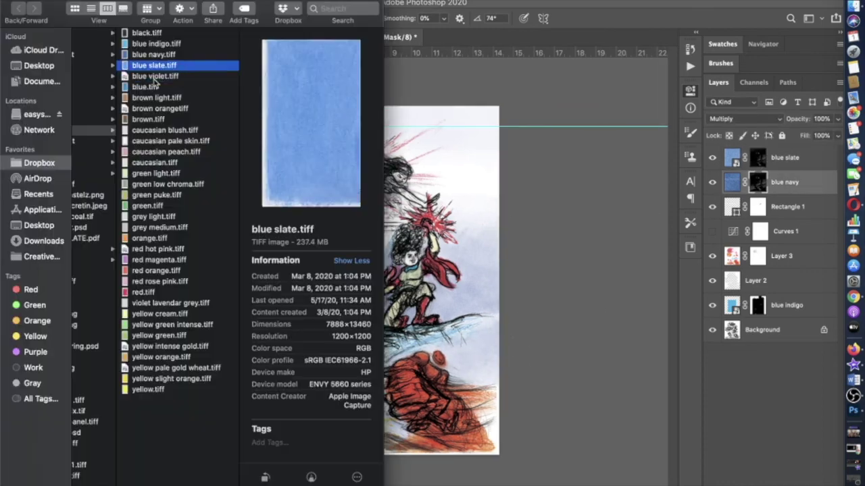
- Place blue violet.tiff from Finder as a new layer above blue slate and hide it
left_click_drag(145, 77, 424, 253)
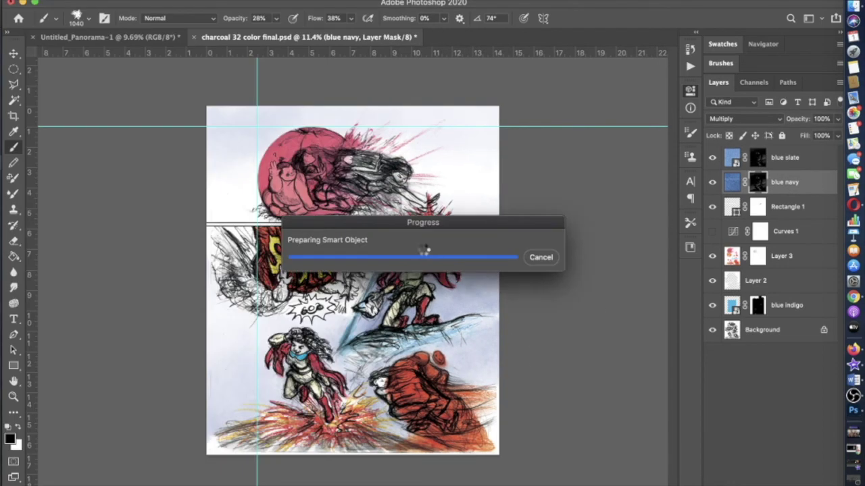
key("Return")
left_click(712, 157)
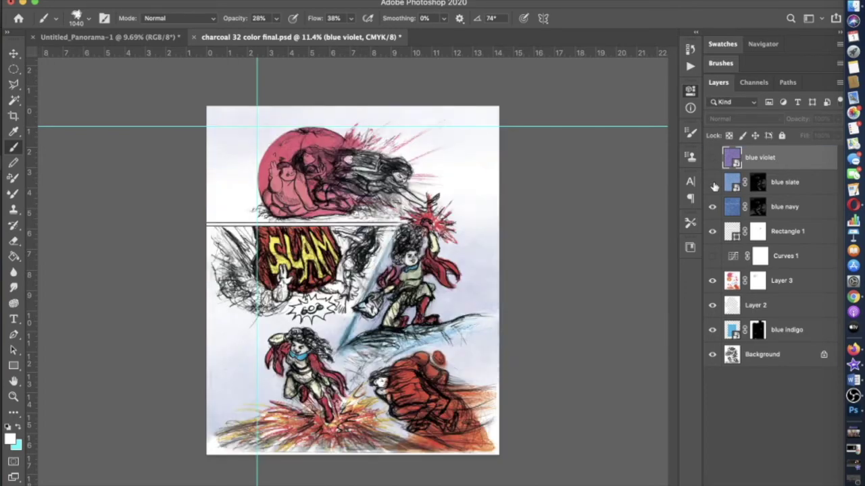
- Raise the brush flow to 63% and rework the blue navy and blue slate masks with black at 28% opacity
left_click(757, 207)
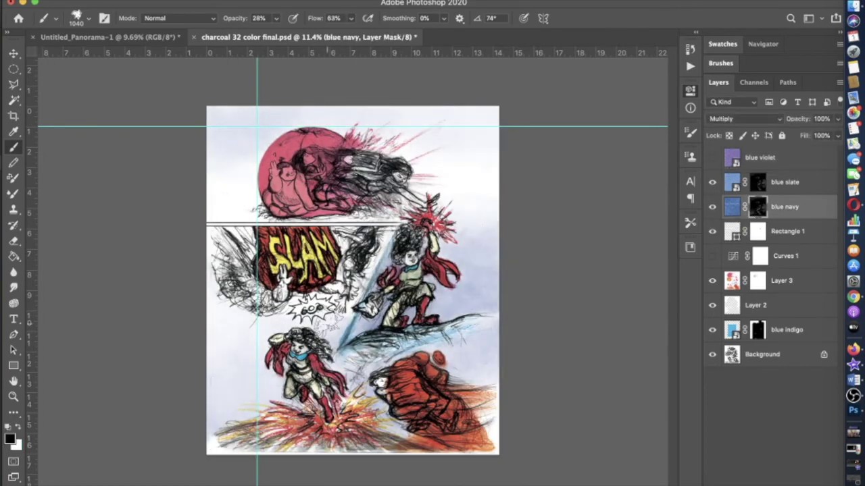
key("alt+bracketright")
key("alt+bracketleft")
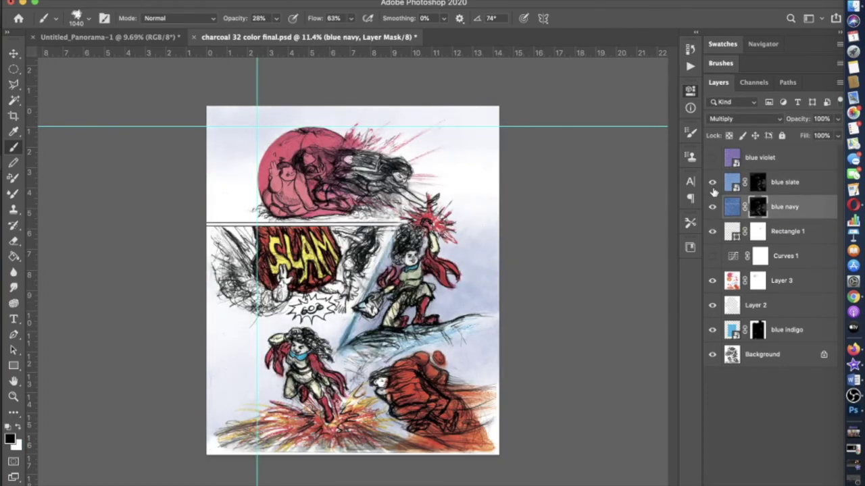
key("0")
key("1")
key("x")
key("alt+bracketleft")
key("alt+bracketleft")
key("alt+bracketleft")
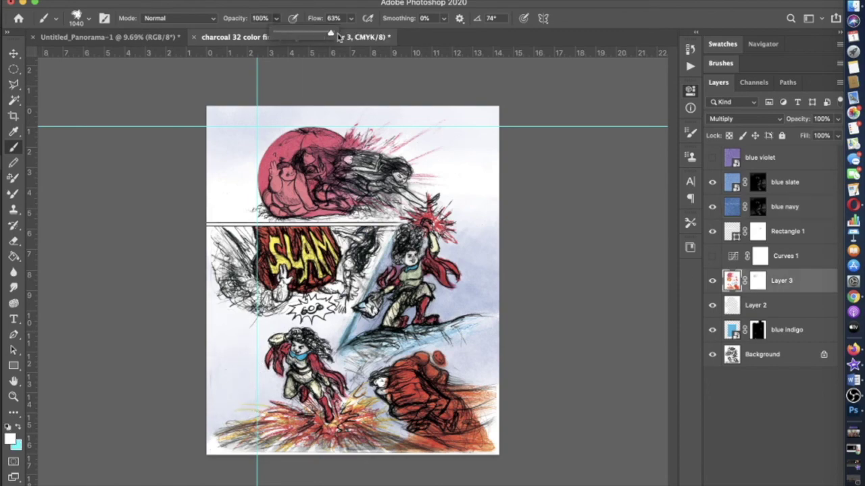
key("0")
scroll(352, 270, "up", 5)
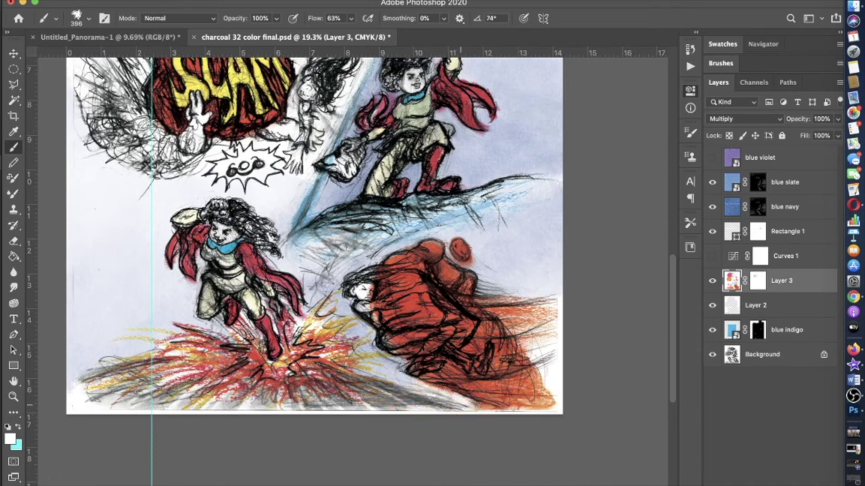
- Show blue violet, give it a layer mask, and black out the whole mask with a 1400 px Pencil
scroll(405, 396, "down", 3)
key("alt+period")
scroll(602, 423, "down", 1)
key("shift+b")
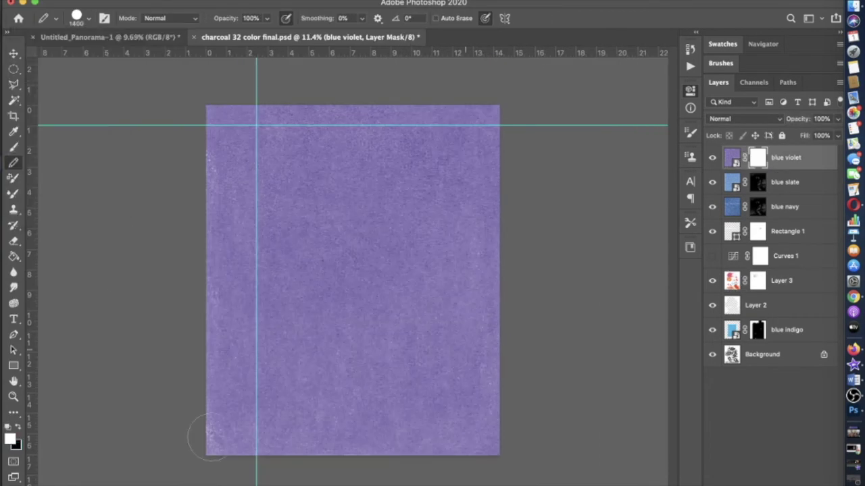
key("x")
left_click_drag(203, 68, 203, 466)
left_click(77, 19)
left_click_drag(494, 295, 495, 466)
left_click_drag(372, 68, 284, 466)
key("shift+b")
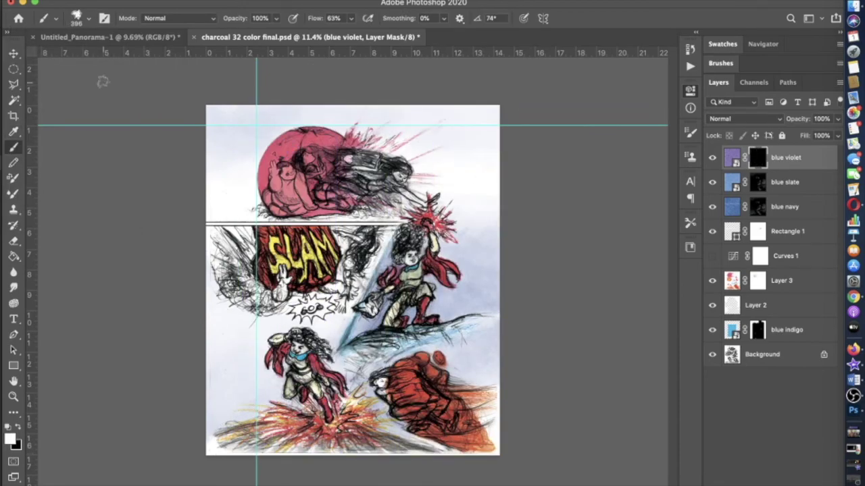
- Brush violet shading into the ledge under the heroine with a 380 px brush starting at 14% opacity, and blend the layer with Multiply
scroll(352, 453, "up", 3)
left_click(77, 18)
type("380")
key("Return")
key("1")
key("4")
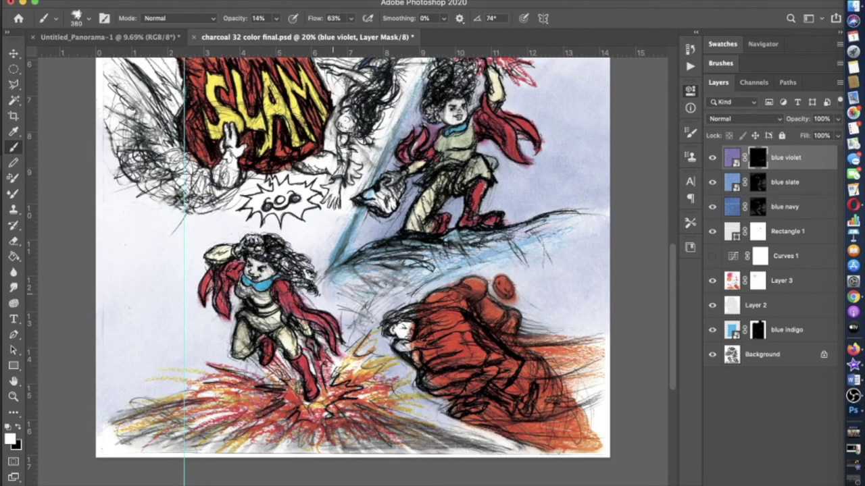
left_click_drag(348, 272, 467, 249)
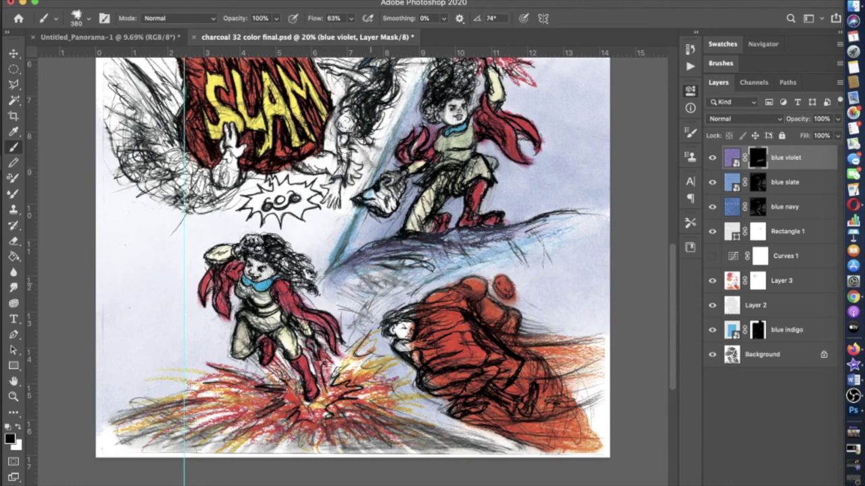
left_click_drag(466, 264, 361, 280)
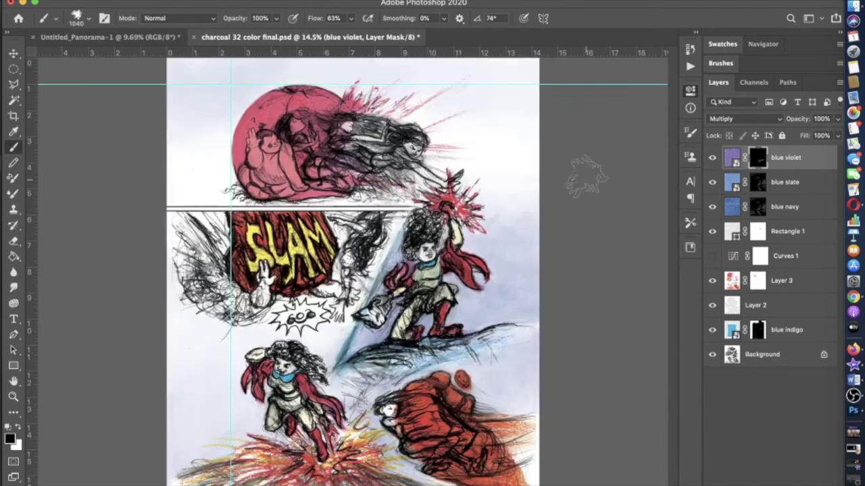
left_click_drag(420, 345, 499, 333)
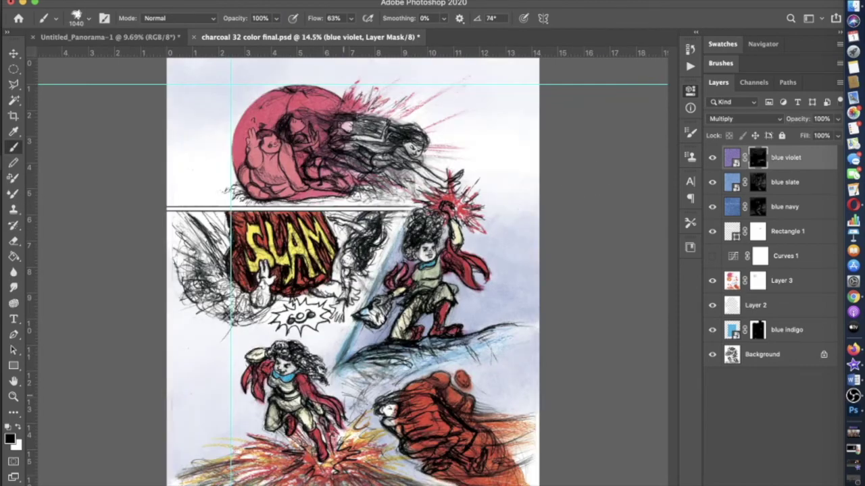
- Touch up the blue navy mask with a 1040 px black brush at 18% opacity
left_click(777, 207)
key("1")
key("8")
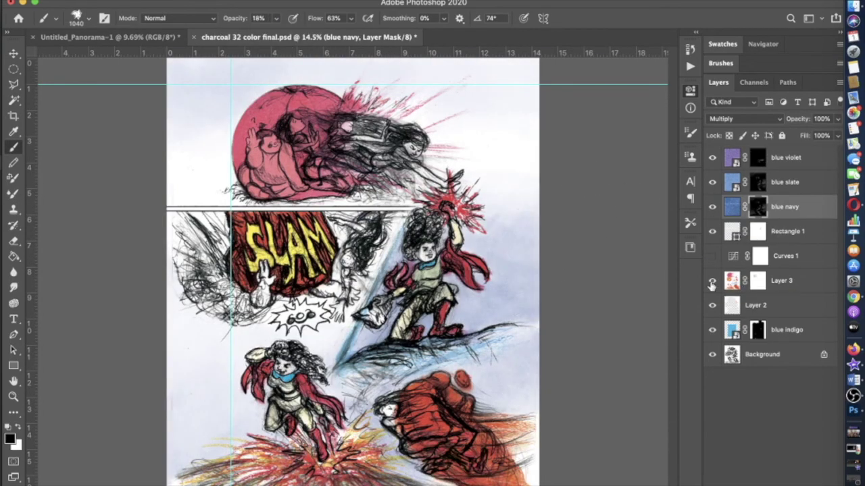
- Move Layer 3 and Rectangle 1 above the blue violet, blue slate and blue navy layers
left_click_drag(743, 280, 744, 152)
left_click_drag(743, 256, 743, 172)
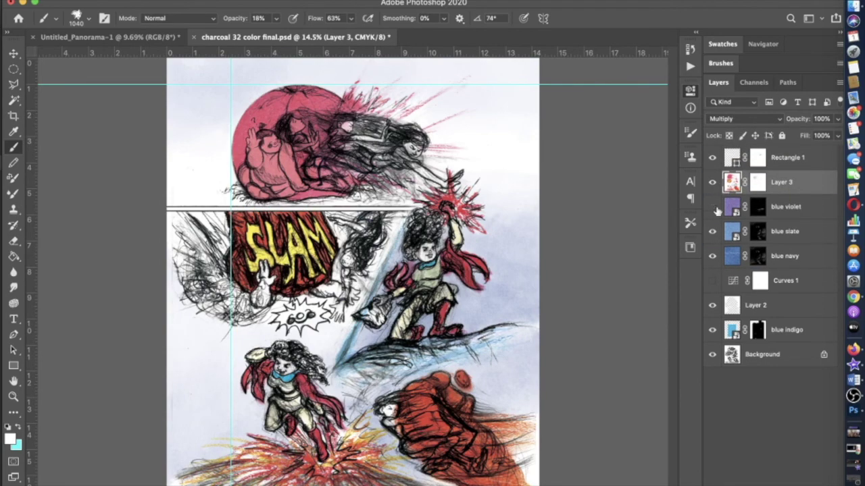
- Thin the background tint on the blue slate and blue navy masks with black at 78% and 24% opacity
left_click(758, 231)
key("7")
key("8")
left_click(758, 255)
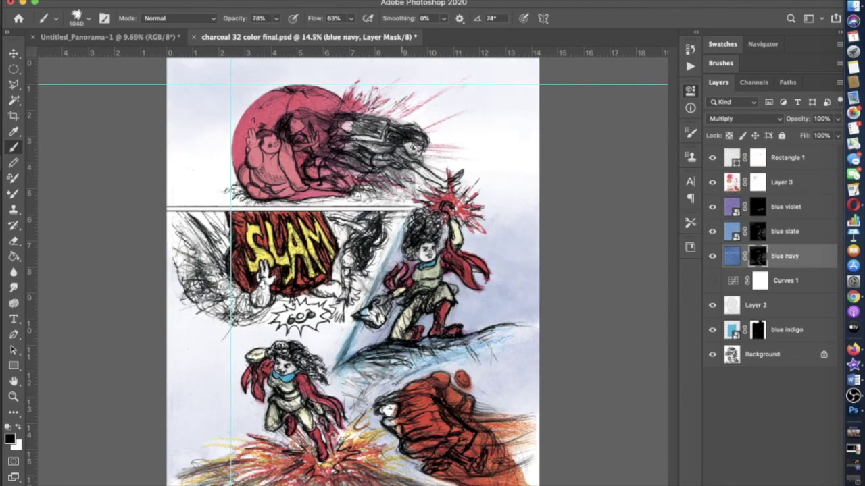
left_click(758, 231)
key("alt+bracketleft")
key("alt+bracketright")
key("alt+bracketleft")
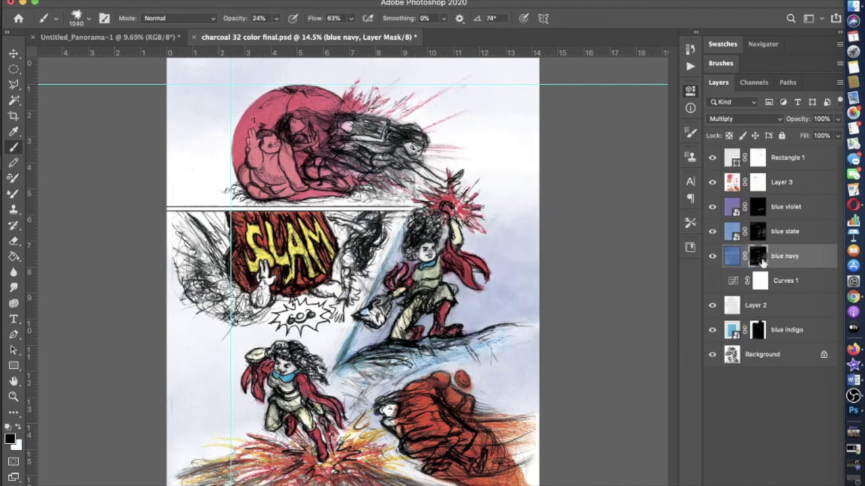
- Fade the tint around the leaping heroine and explosion on the blue slate and blue navy masks with black at 55% opacity
key("alt+bracketright")
key("alt+bracketleft")
scroll(351, 270, "up", 3)
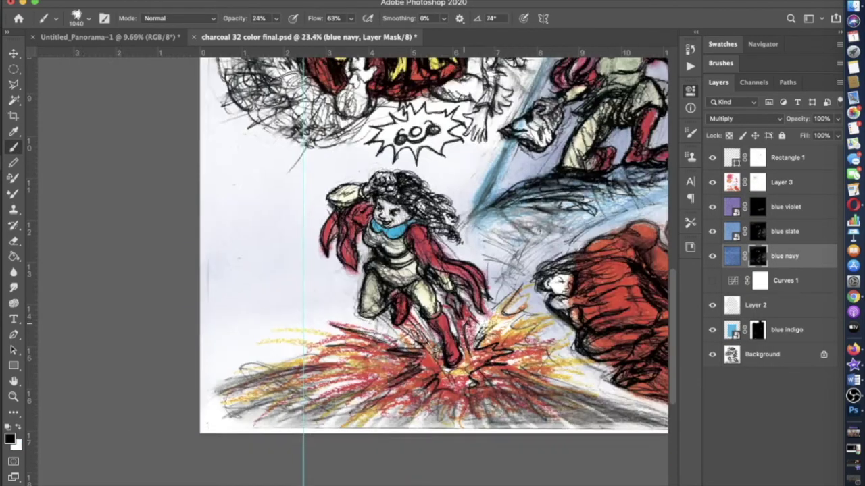
scroll(351, 270, "down", 2)
key("5")
key("5")
key("alt+bracketright")
key("alt+bracketleft")
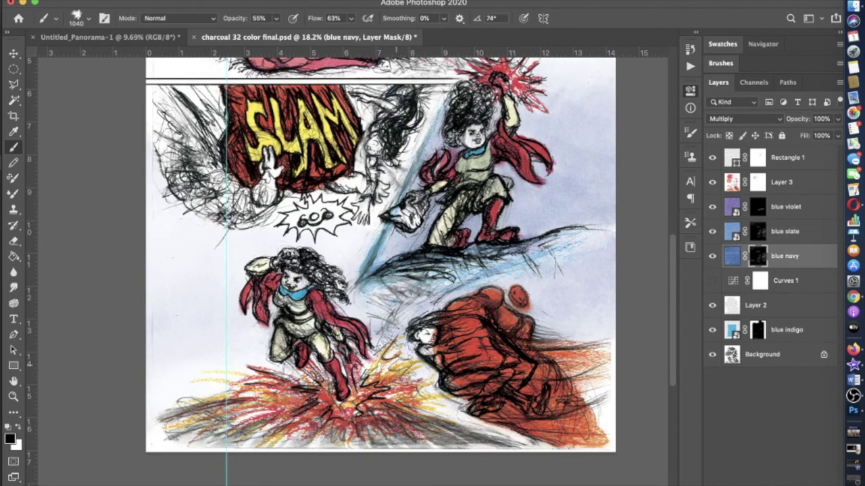
scroll(351, 270, "down", 2)
- Place blue.tiff from Finder as a new layer directly above blue slate and hide it
key("alt+bracketright")
key("super+Tab")
left_click_drag(145, 85, 439, 245)
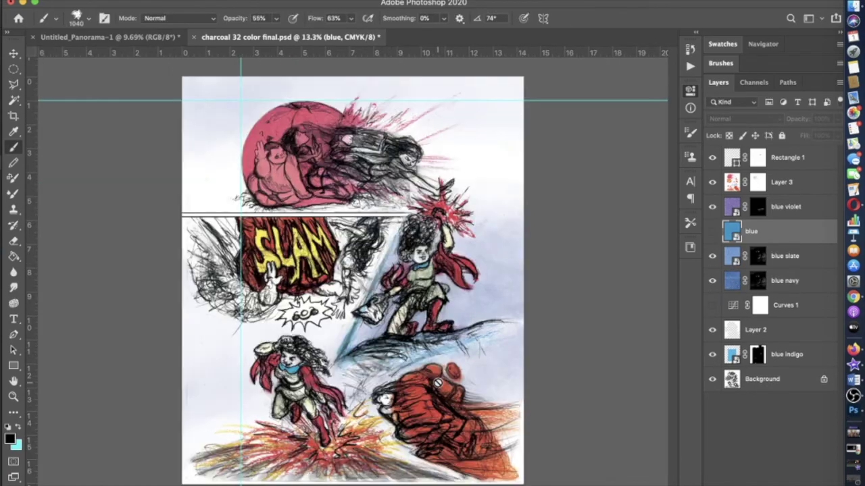
- Show the blue layer in Multiply with a layer mask and fade its tint around the standing heroine with black at 91% opacity
left_click(712, 231)
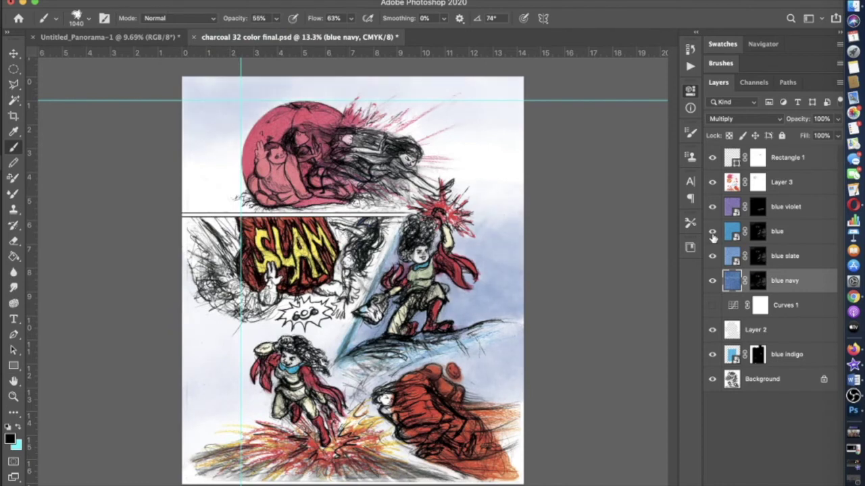
key("9")
key("1")
mouse_move(453, 230)
left_mouse_down()
mouse_move(513, 317)
mouse_move(500, 378)
left_mouse_up()
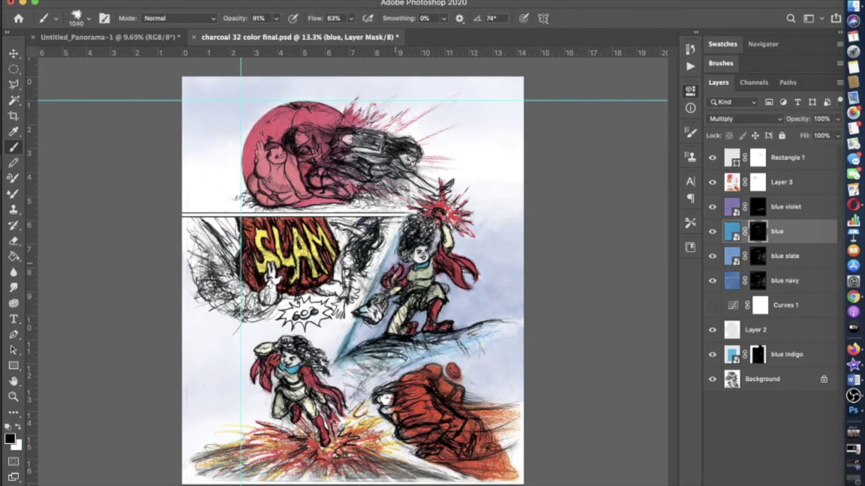
key("x")
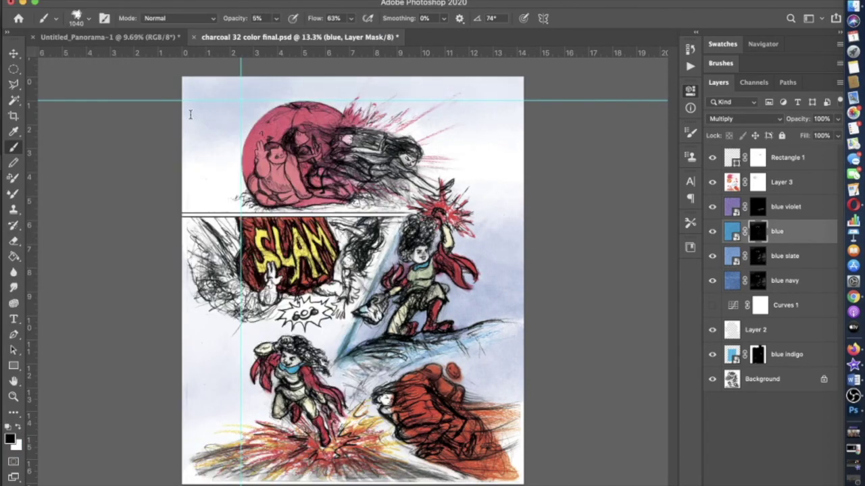
- Touch up the sky tint in the top panel on the blue mask with the black brush at 59% and 10% opacity
key("9")
left_click(234, 111)
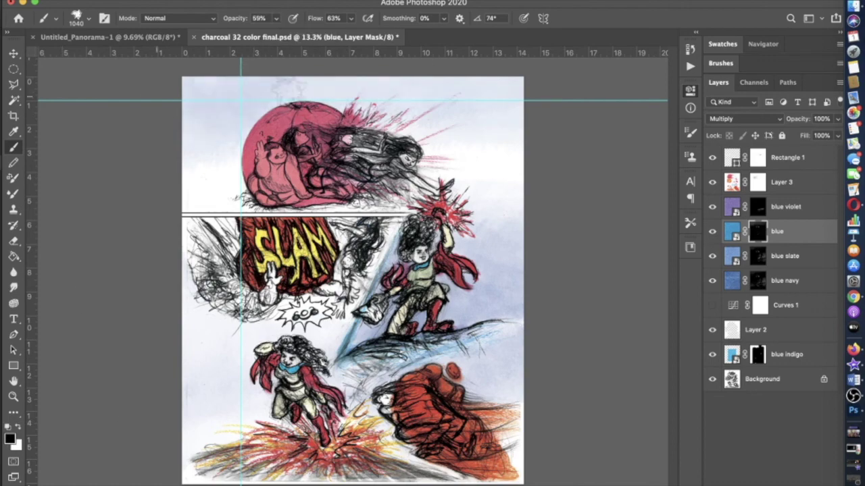
left_click_drag(275, 18, 240, 35)
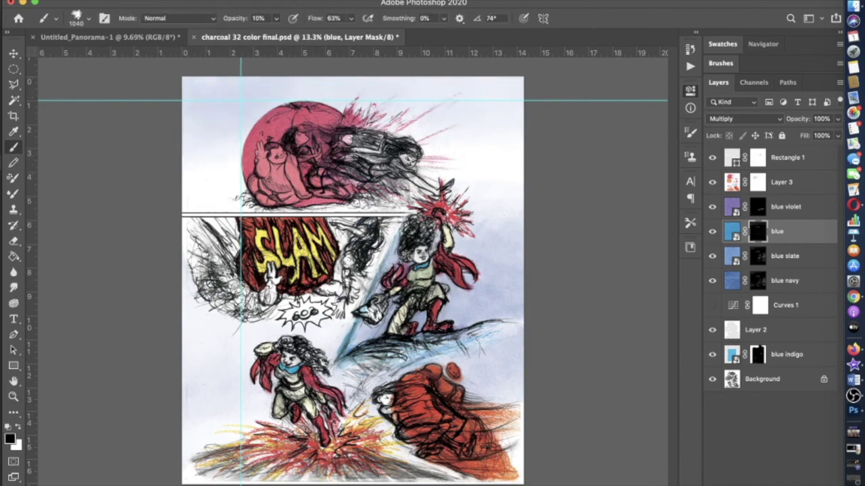
- Place the brown light texture as a new layer directly above blue violet and hide it
key("alt+bracketright")
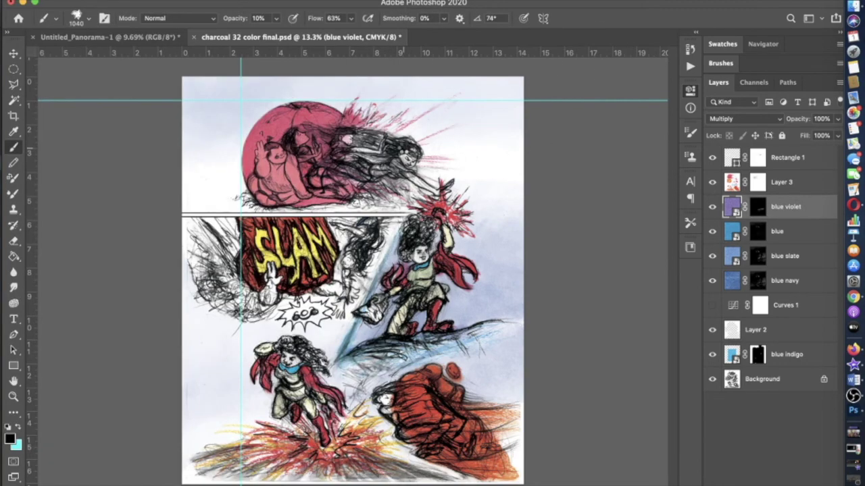
key("Return")
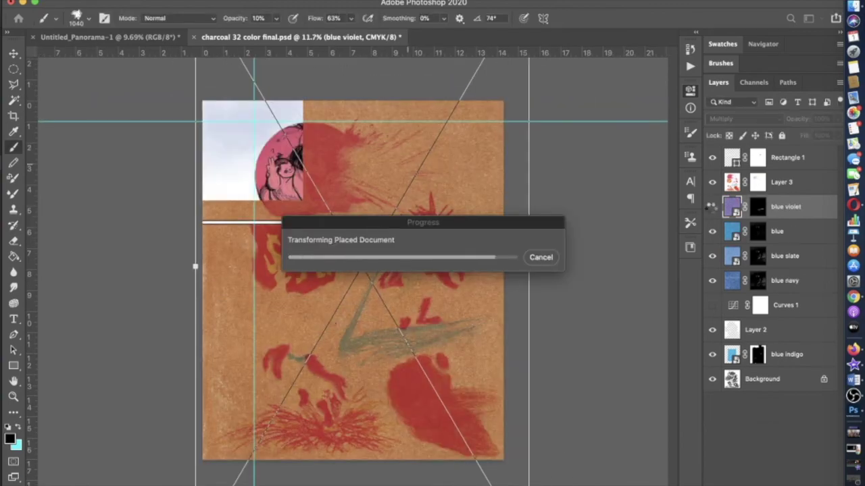
key("ctrl+comma")
- Paint violet texture into the standing heroine's hair on the blue violet mask with white at 42% opacity
scroll(351, 270, "up", 8)
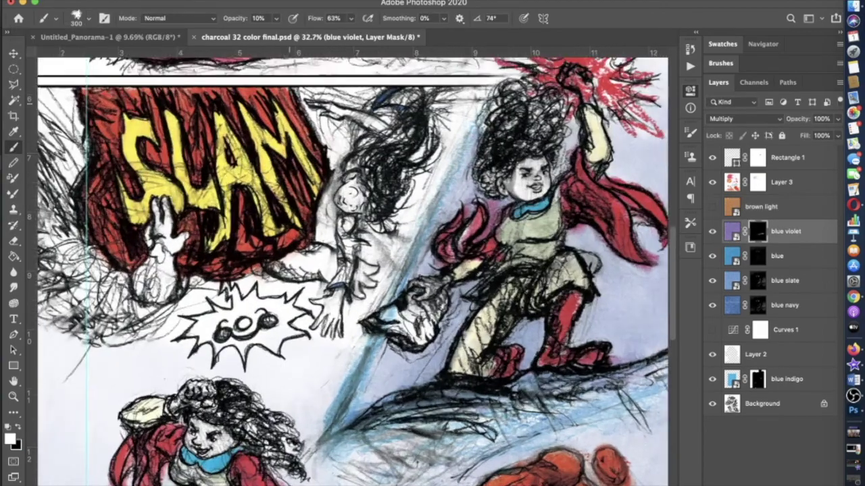
scroll(351, 270, "up", 5)
left_click_drag(312, 32, 293, 33)
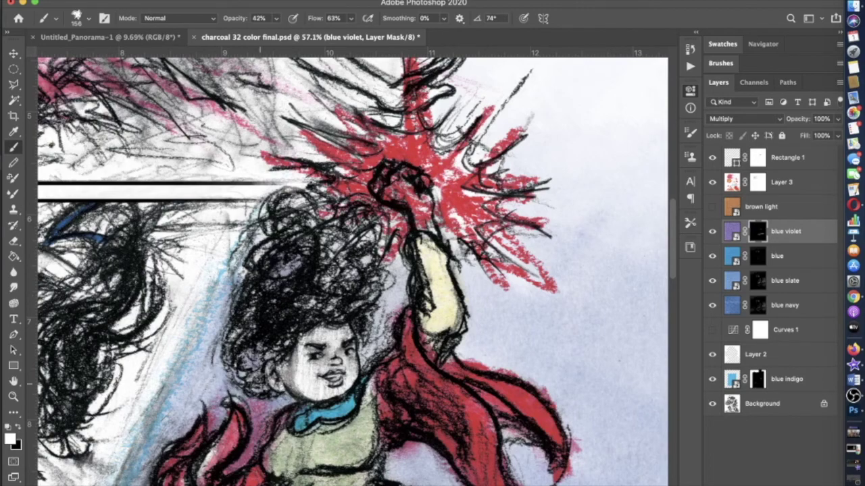
left_click_drag(284, 199, 379, 236)
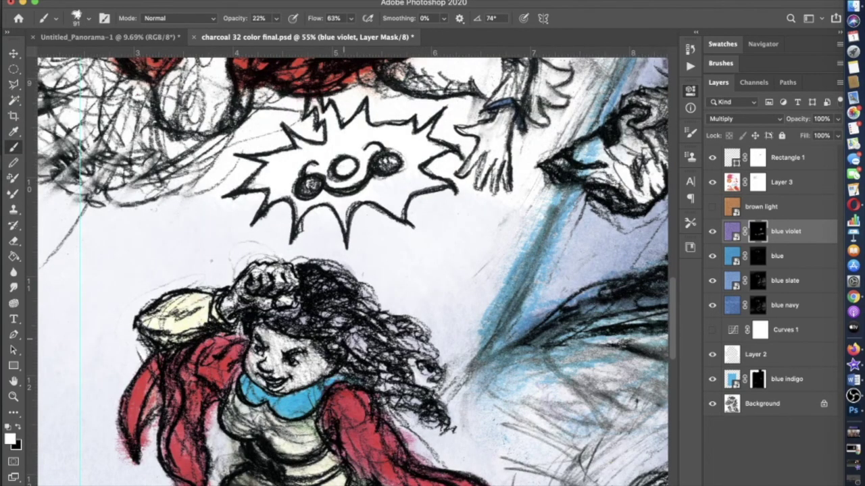
- Paint violet into the running heroine's hair and the hill on the blue violet mask with white at 22% and 70% opacity
scroll(351, 270, "up", 3)
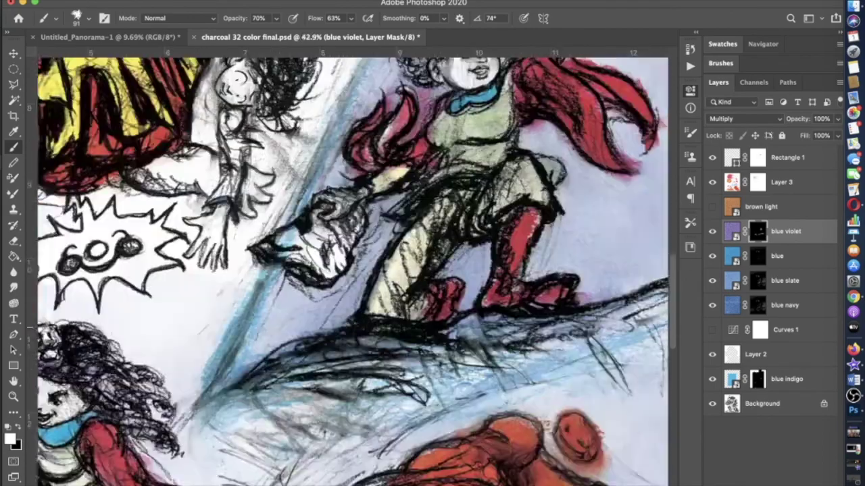
scroll(351, 270, "up", 4)
scroll(360, 267, "down", 4)
scroll(360, 267, "down", 3)
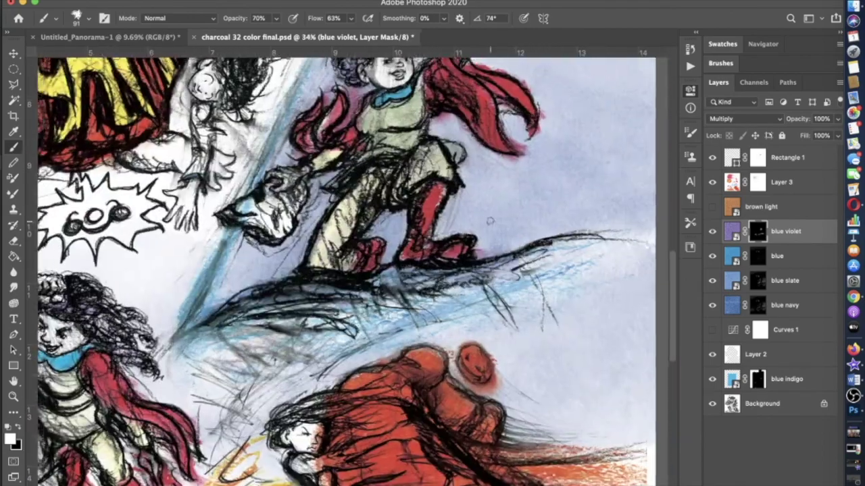
scroll(352, 271, "down", 4)
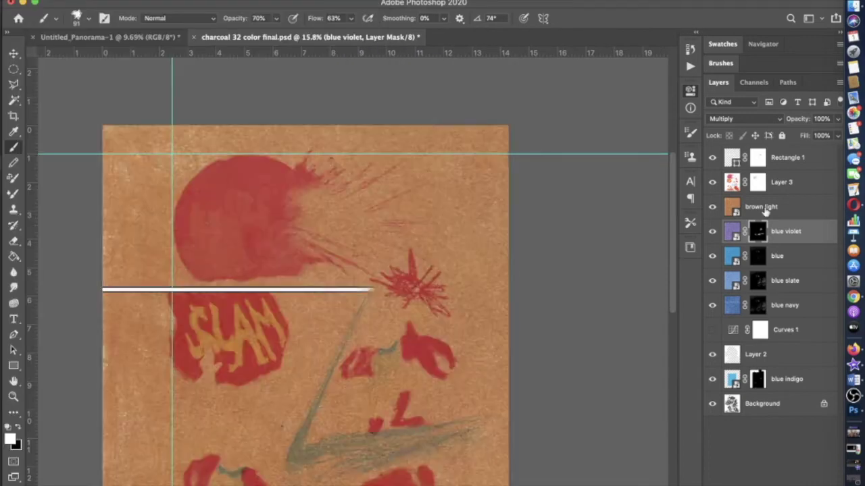
- Hide the brown light layer again to bring back the coloured page
left_click(762, 207)
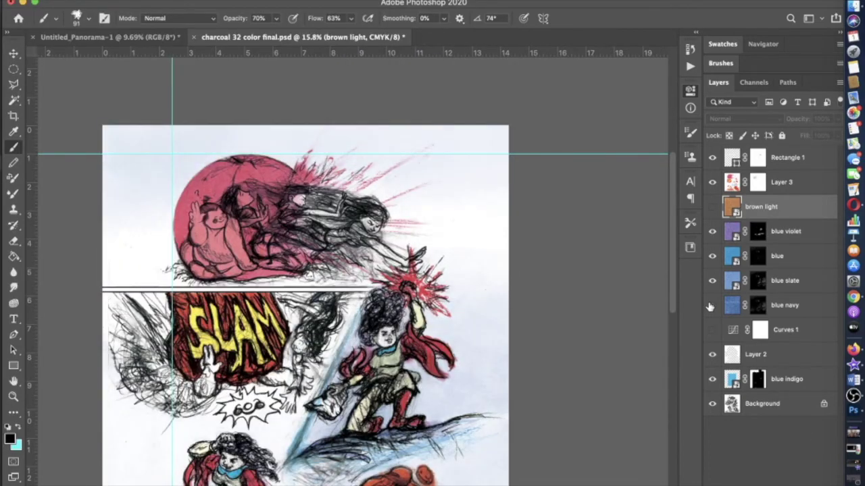
left_click(733, 306)
scroll(351, 271, "down", 2)
- Try to merge blue violet with blue, move blue indigo directly beneath the result and merge them as well
left_click(783, 231)
left_click(777, 256, "shift")
key("super+e")
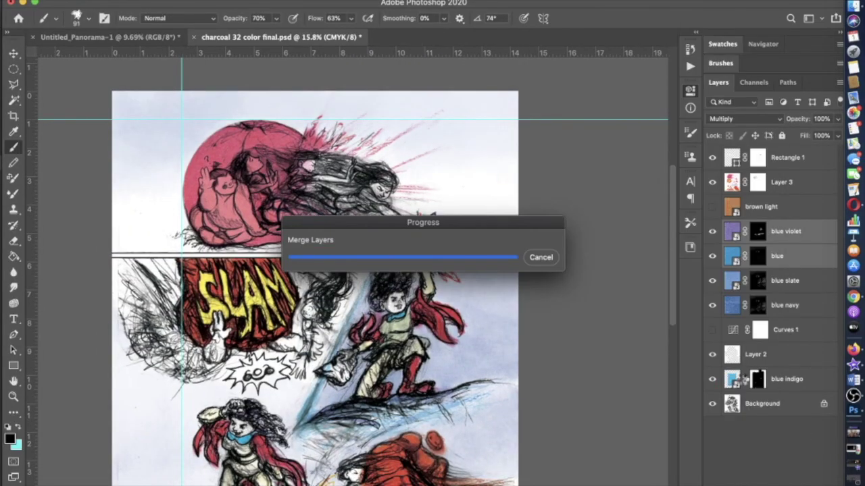
left_click_drag(744, 379, 777, 245)
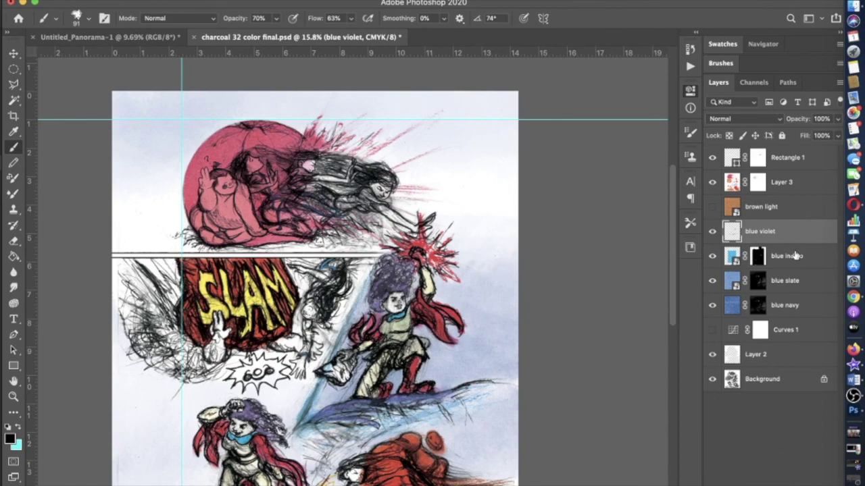
key("super+e")
double_click(811, 231)
key("Return")
- Undo the layer merges and the move of blue indigo
key("super+z")
key("super+z")
key("super+z")
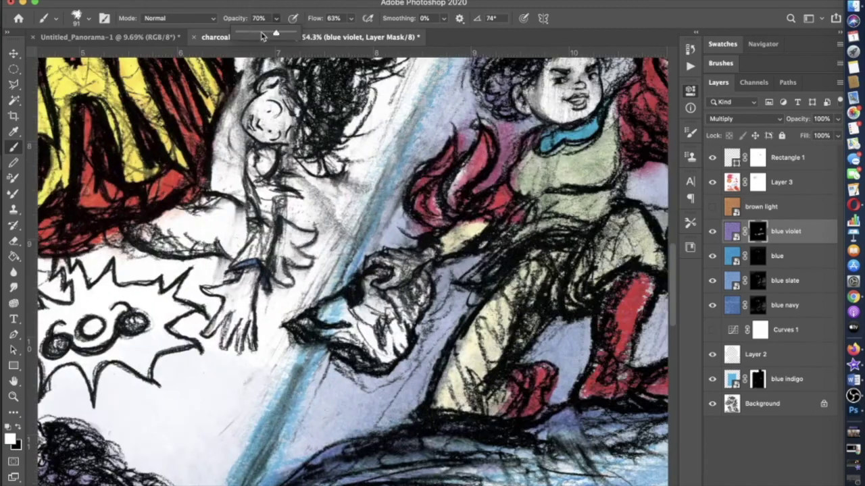
- Shade the standing heroine's sack with violet on the blue violet mask at 30% opacity, and switch to Layer 3 with the brush at 52%
left_click_drag(262, 35, 248, 33)
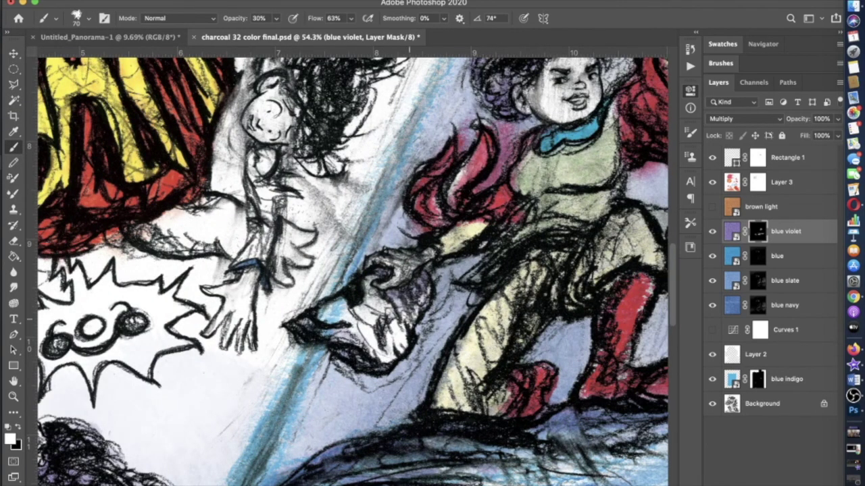
key("alt+bracketright")
key("super+0")
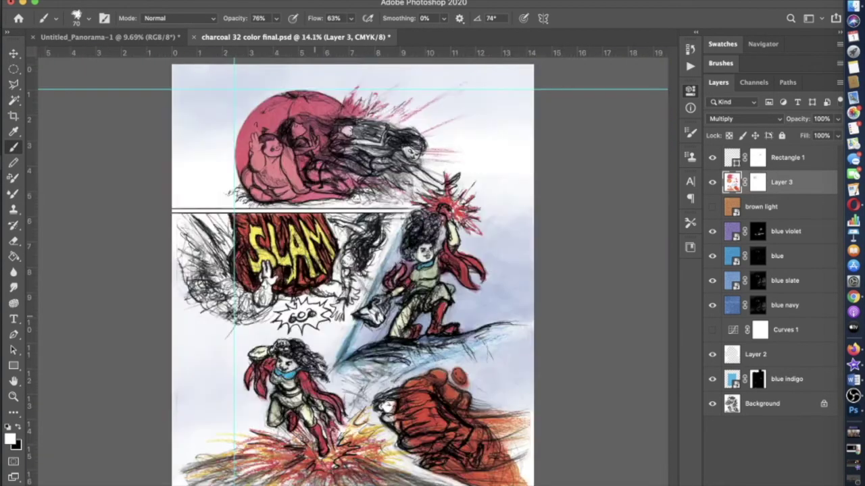
scroll(351, 270, "up", 3)
scroll(352, 270, "down", 3)
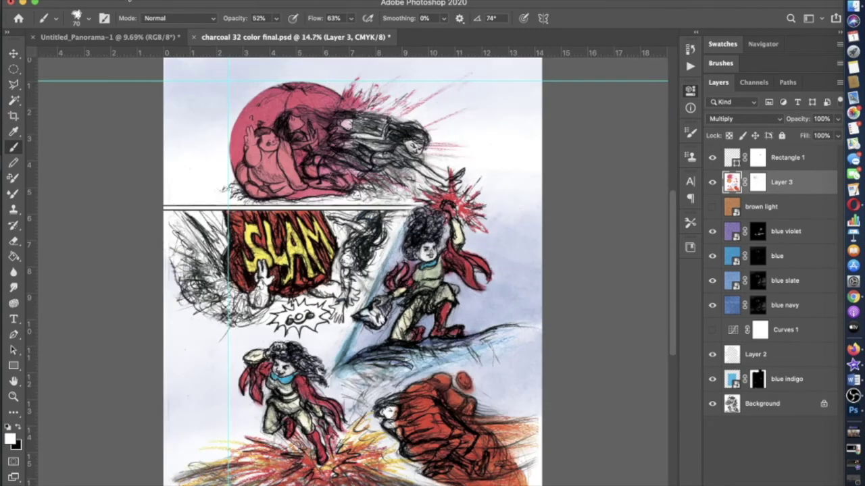
- Show the brown light layer, rasterize it and conceal its texture behind a black layer mask, ready for brushing
key("alt+bracketleft")
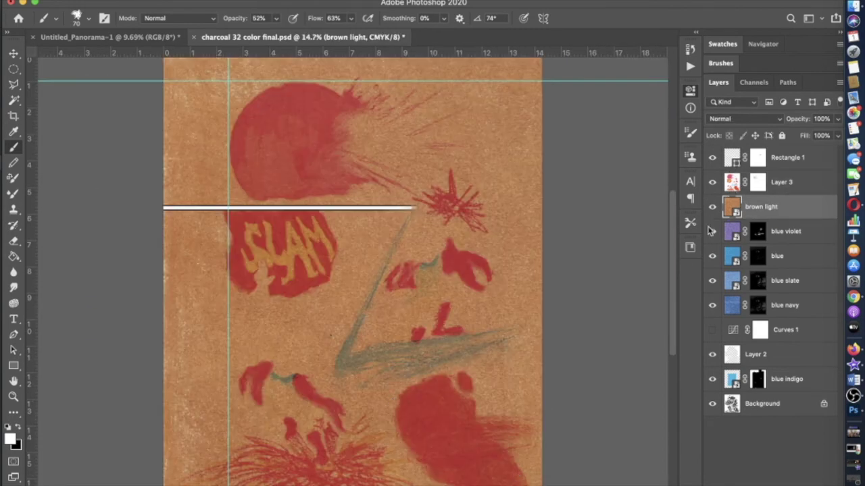
key("super+0")
key("shift+b")
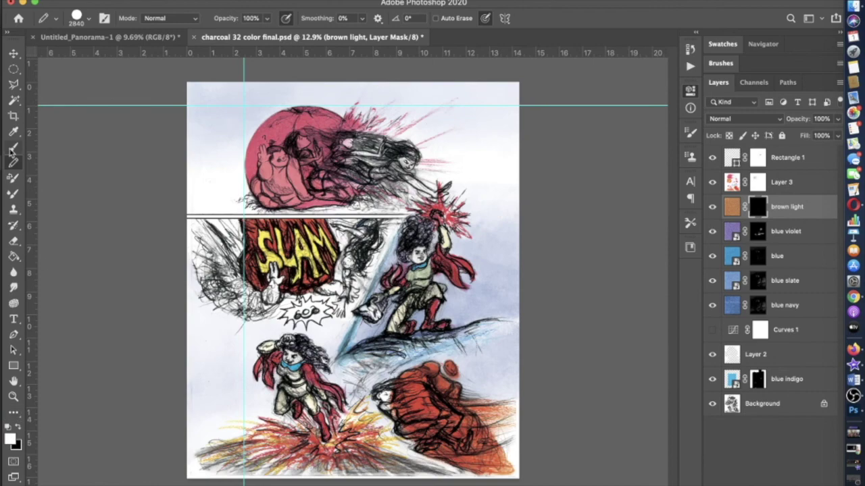
key("shift+b")
- Paint the brown light texture into the standing heroine's face and hair on its mask with white
scroll(427, 237, "up", 5)
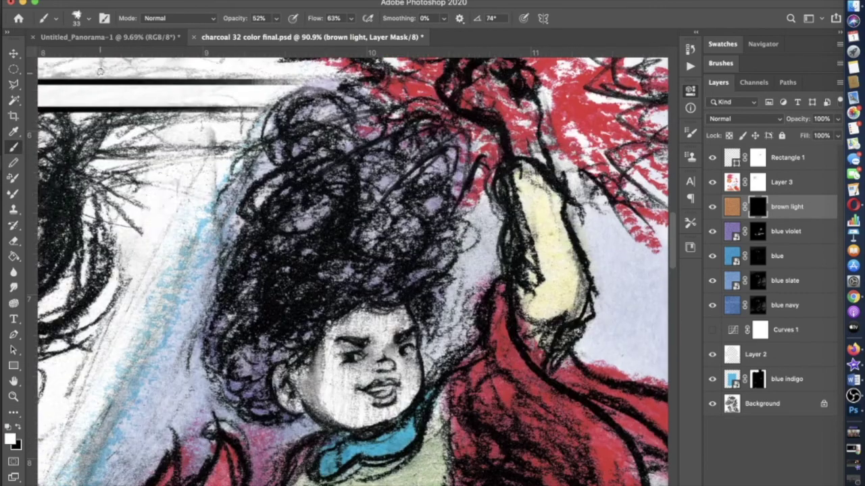
left_click_drag(275, 18, 274, 33)
mouse_move(297, 398)
left_mouse_down()
mouse_move(270, 325)
mouse_move(304, 135)
mouse_move(418, 304)
mouse_move(365, 351)
left_mouse_up()
left_click_drag(365, 304, 405, 148)
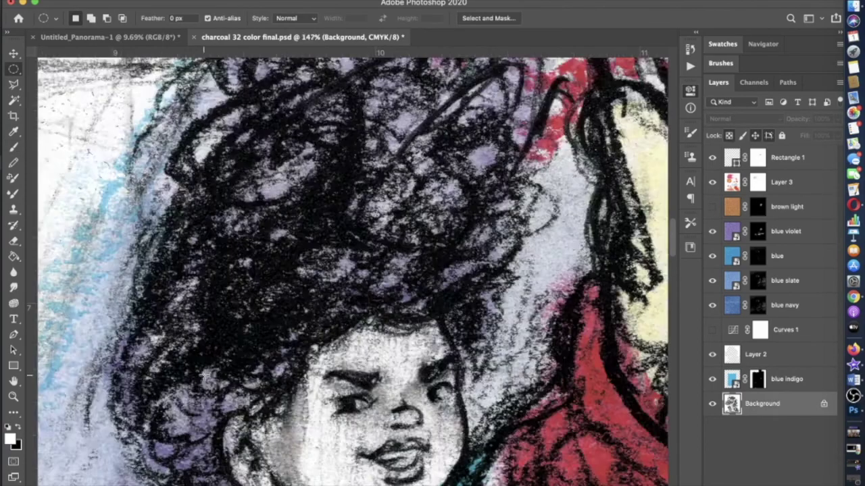
- Shift the standing heroine's far eye on the Background layer and darken the outer edge of the gap with a 14 px black brush
scroll(409, 304, "up", 2)
left_click(13, 54)
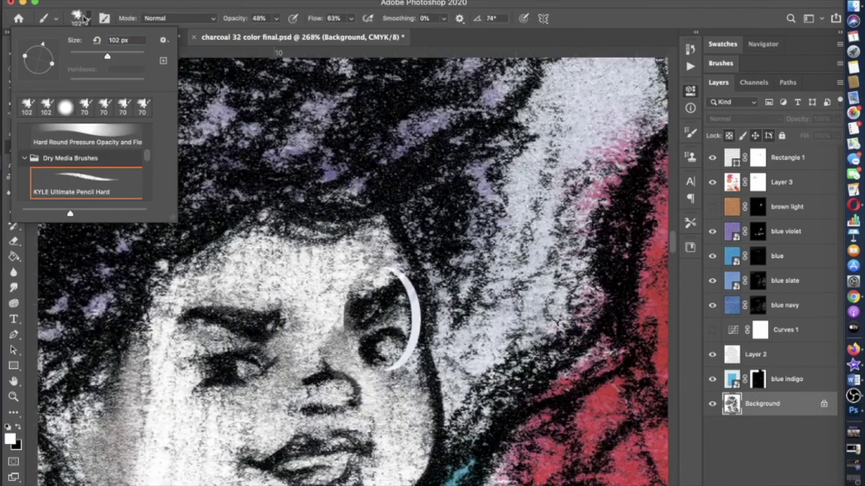
left_click(76, 17)
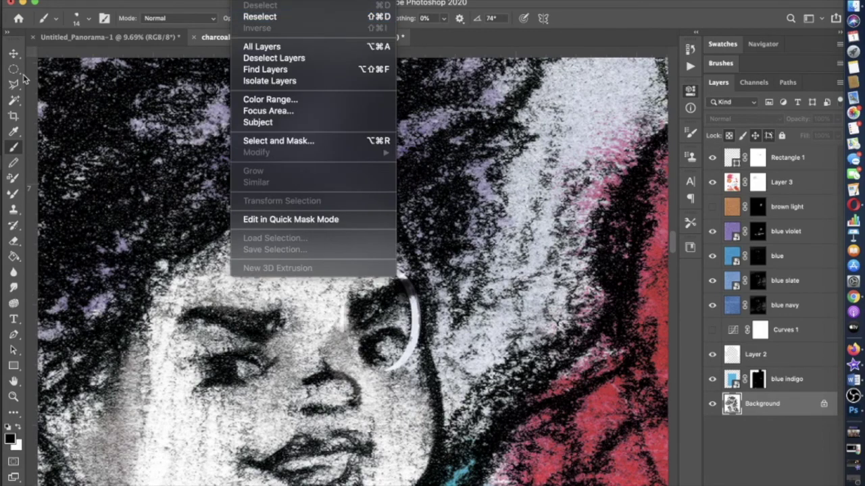
key("x")
key("s")
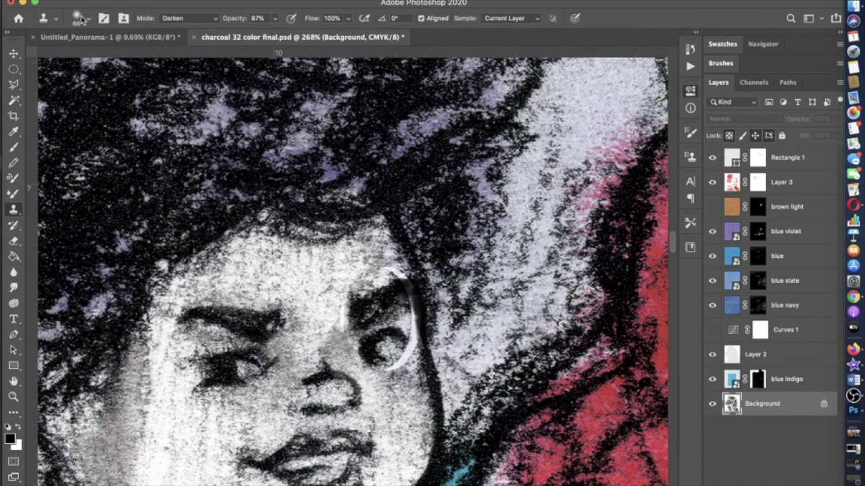
- Retouch the remaining gap beside the moved eye on the Background layer with a 17 px brush at 39% and 12% opacity
key("b")
left_click(274, 18)
left_click_drag(284, 32, 230, 32)
key("3")
key("9")
scroll(405, 324, "down", 2)
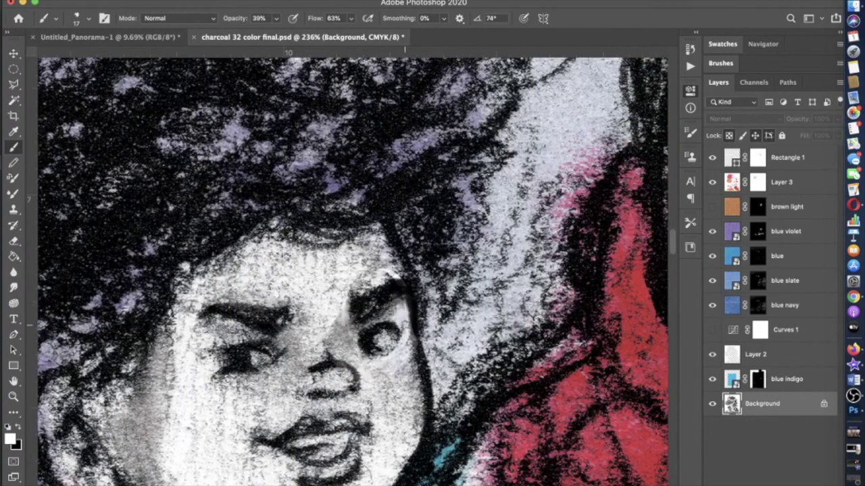
scroll(400, 314, "down", 6)
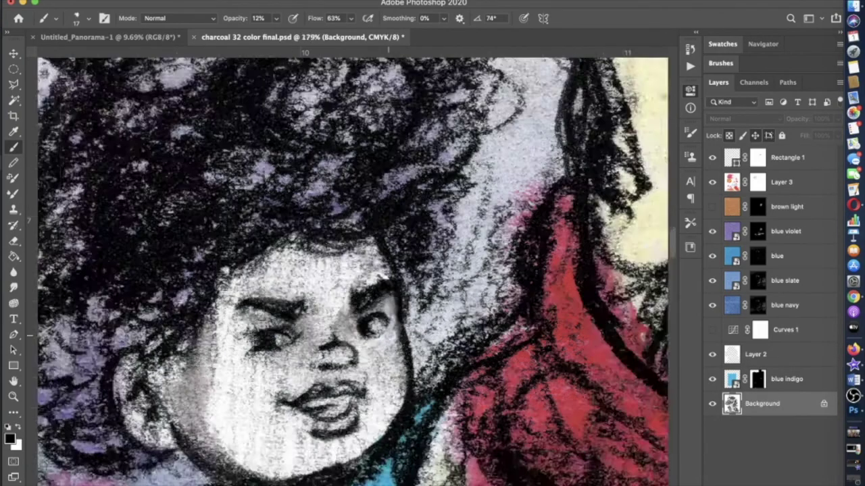
- Paint brown skin onto the hand gripping the sack on the brown light mask with white at 50% opacity
left_click(758, 206)
key("5")
scroll(242, 439, "up", 5)
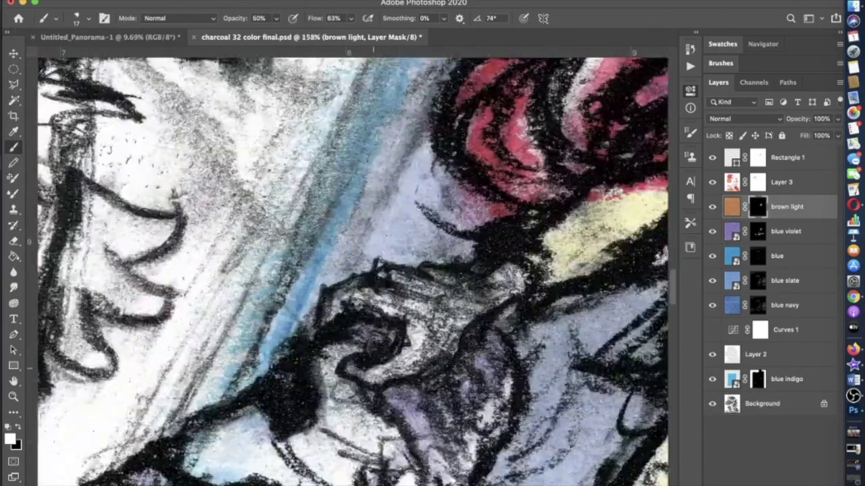
mouse_move(446, 357)
left_mouse_down()
mouse_move(358, 370)
mouse_move(485, 277)
left_mouse_up()
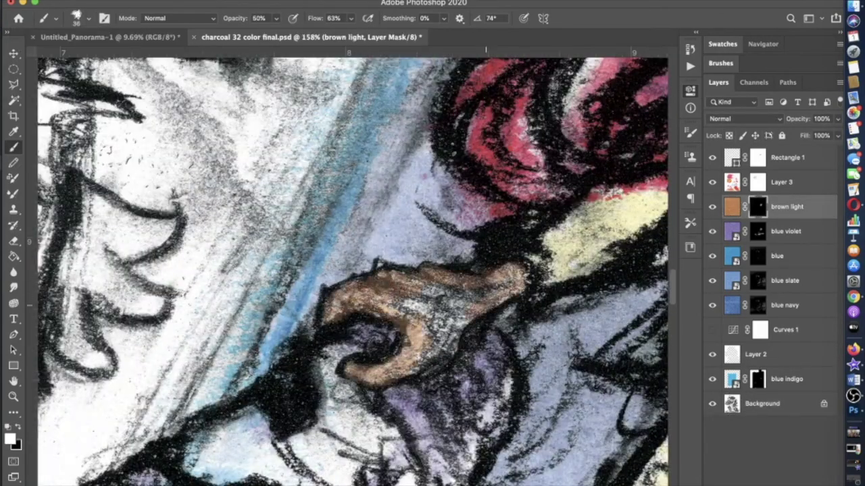
- Paint brown skin onto the standing heroine's raised fist and the running heroine's fist on the brown light mask at 50% opacity
scroll(351, 271, "down", 2)
scroll(351, 270, "up", 3)
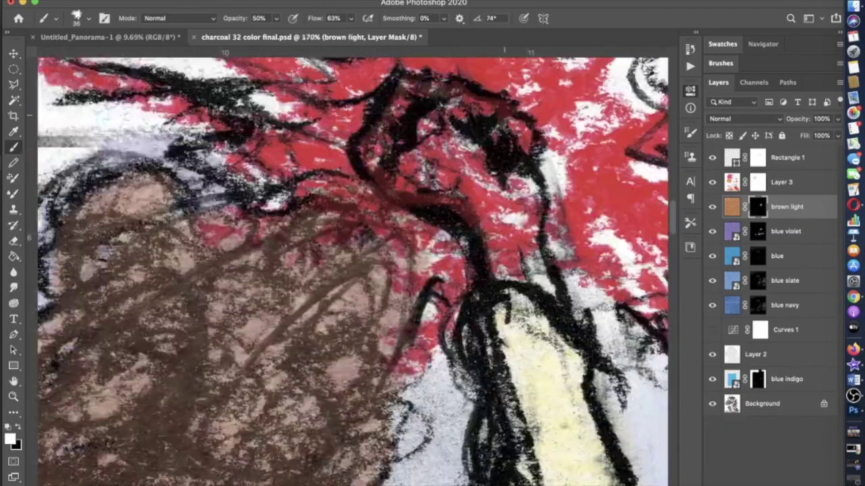
left_click_drag(450, 122, 524, 209)
scroll(378, 216, "down", 3)
scroll(378, 216, "up", 4)
left_click_drag(355, 118, 226, 227)
mouse_move(333, 283)
left_mouse_down()
mouse_move(210, 277)
mouse_move(335, 233)
mouse_move(442, 257)
mouse_move(304, 209)
mouse_move(347, 210)
mouse_move(318, 173)
mouse_move(343, 168)
left_mouse_up()
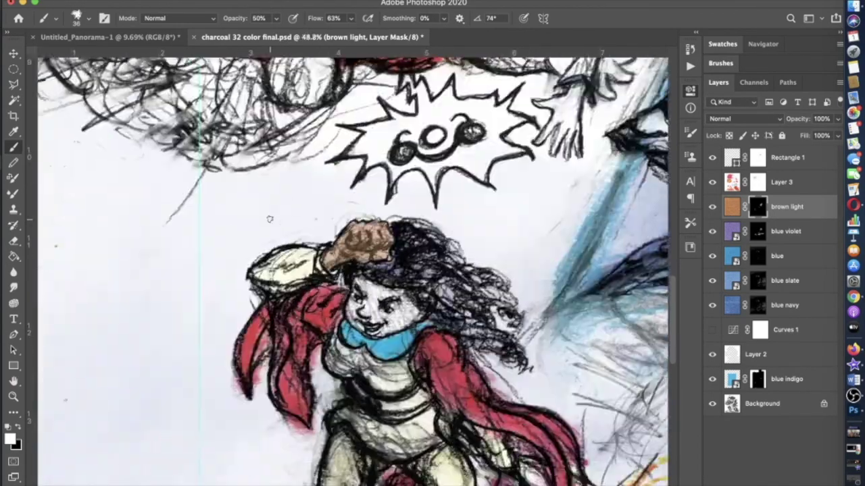
- Clean stray specks from the sky above the running heroine on the Background and Layer 3 with white at 100% opacity
left_click(762, 404)
left_click(718, 183)
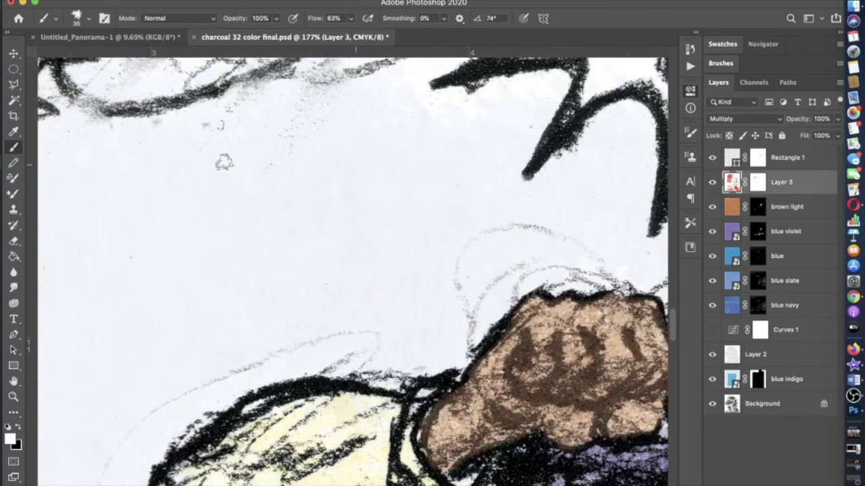
scroll(351, 270, "down", 5)
scroll(351, 270, "up", 3)
- Paint brown skin onto the running heroine's face on the brown light mask with white, using a 36 px brush at 51% opacity
left_click(757, 206)
key("5")
key("1")
scroll(147, 296, "up", 5)
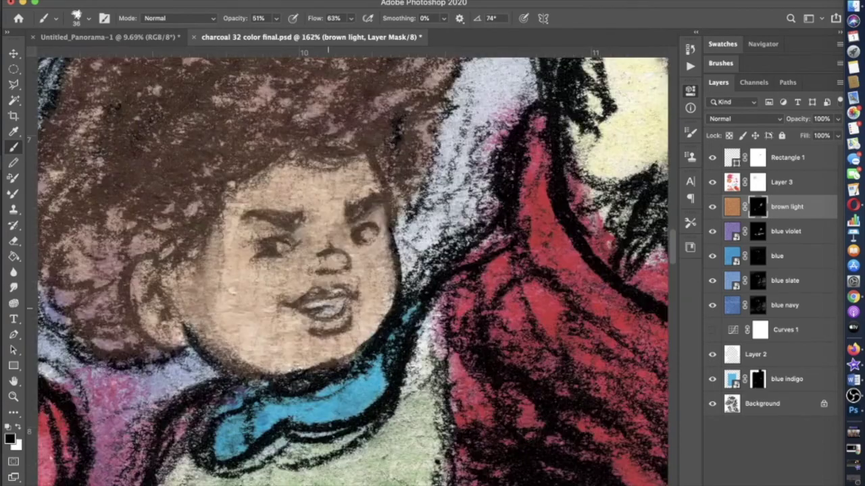
scroll(378, 313, "down", 5)
scroll(378, 313, "up", 3)
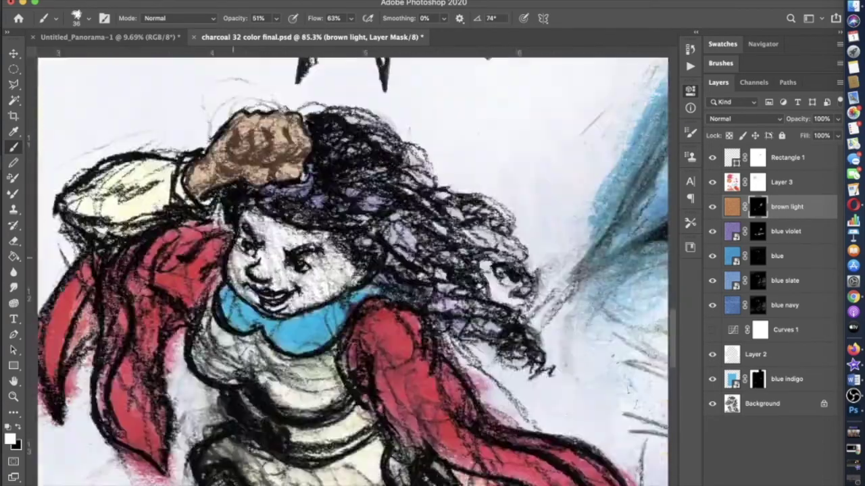
scroll(179, 208, "up", 2)
left_click_drag(257, 291, 375, 256)
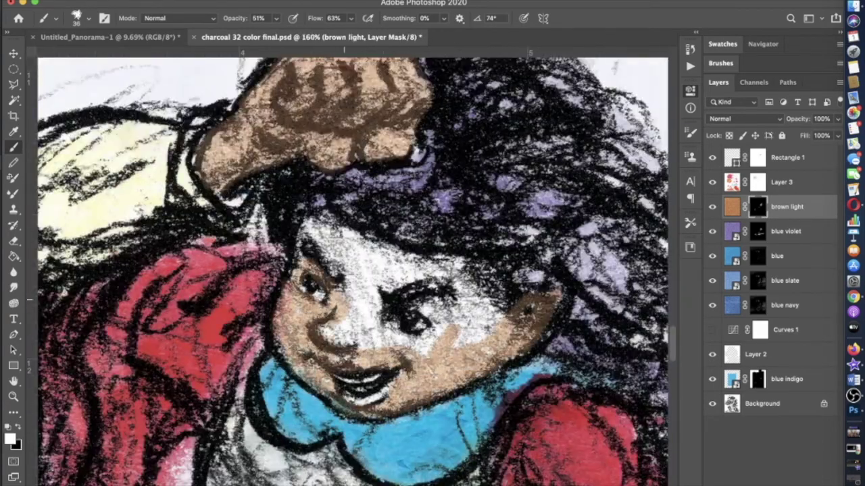
left_click_drag(324, 223, 385, 317)
scroll(379, 302, "down", 3)
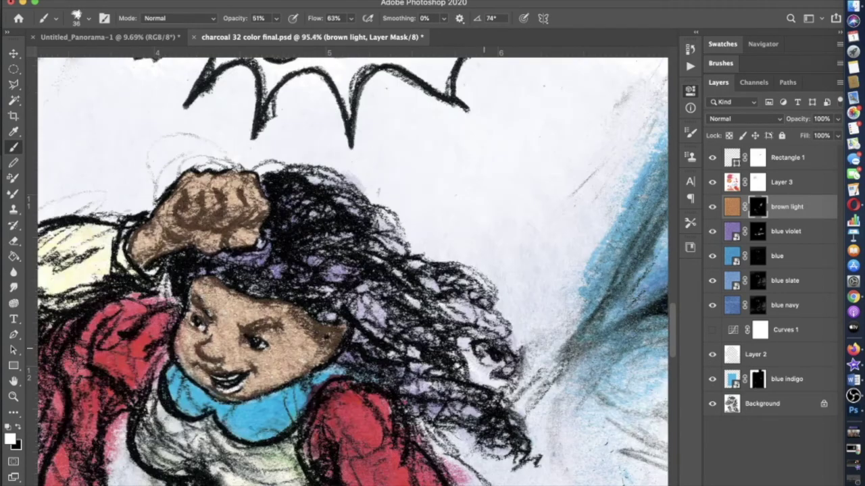
- Paint brown over the running heroine's hair on the brown light mask
mouse_move(172, 267)
left_mouse_down()
mouse_move(243, 281)
mouse_move(418, 397)
mouse_move(304, 196)
mouse_move(459, 317)
mouse_move(284, 283)
left_mouse_up()
key("2")
key("4")
scroll(352, 270, "down", 3)
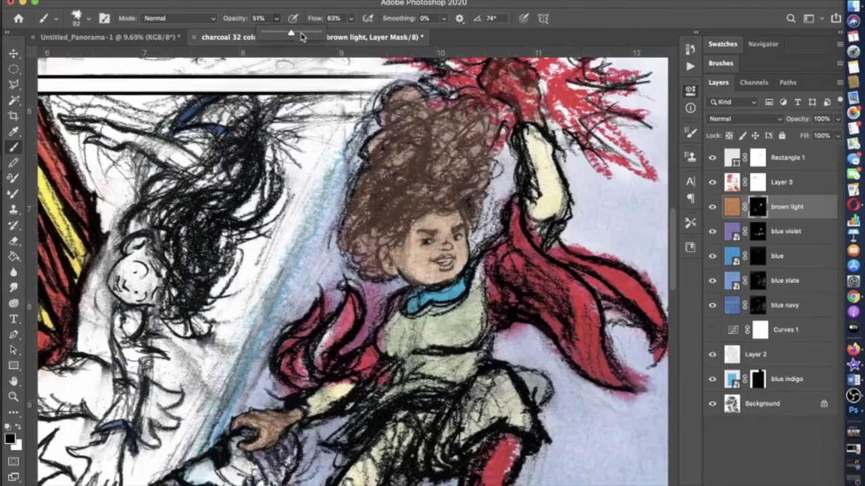
left_click(77, 19)
key("Return")
- Paint brown over the falling figure's hair beside SLAM on the brown light mask with a 124 px brush at 53% and 21% opacity
scroll(352, 270, "down", 3)
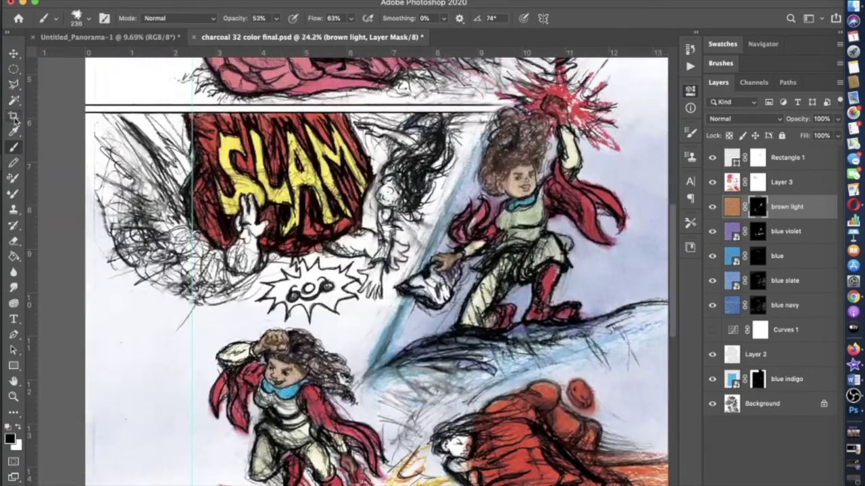
scroll(202, 270, "up", 4)
key("[")
key("[")
key("[")
key("[")
key("[")
scroll(351, 270, "down", 1)
left_click_drag(419, 233, 378, 395)
left_click_drag(372, 311, 432, 223)
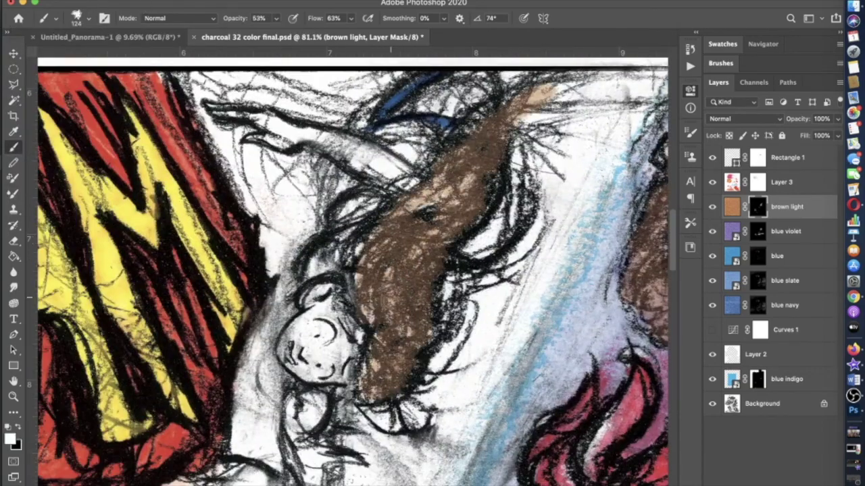
left_click_drag(466, 324, 513, 122)
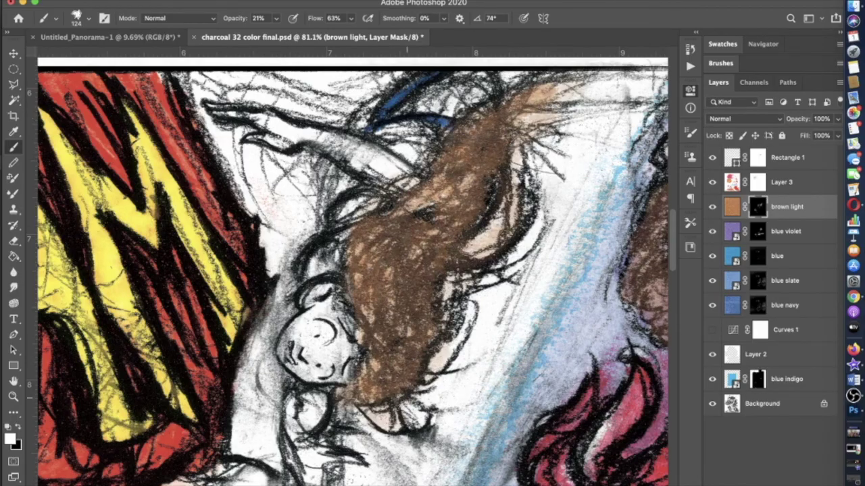
scroll(351, 270, "down", 3)
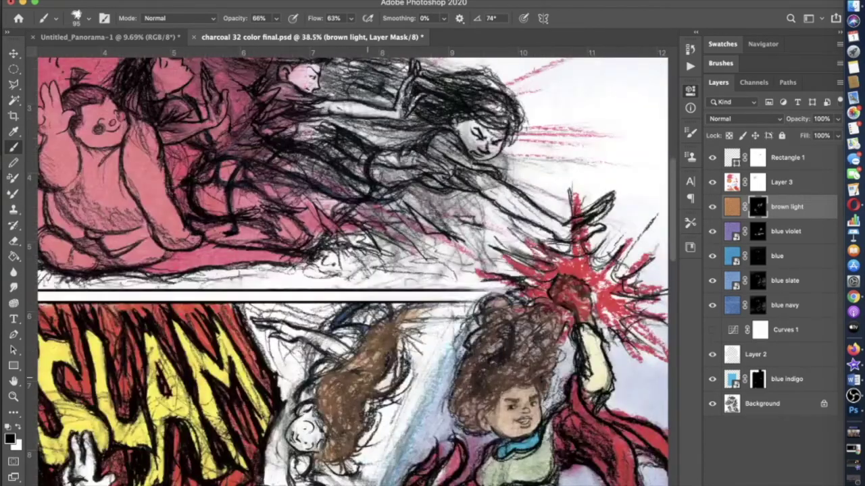
- Fill the leading flying woman's hair with brown on the brown light mask, using white with a 52 px brush at 100% opacity
scroll(352, 270, "up", 2)
key("x")
key("5")
key("3")
key("[")
key("[")
key("[")
key("[")
key("Escape")
scroll(348, 233, "up", 10)
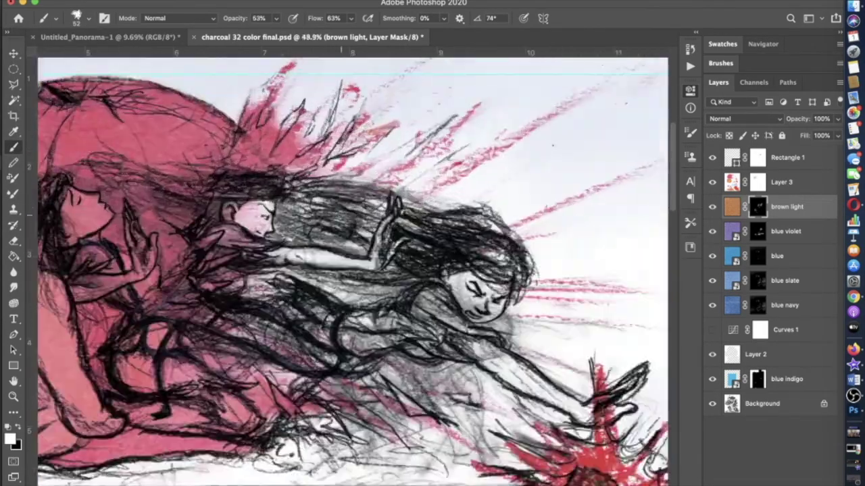
scroll(564, 213, "up", 3)
key("0")
left_click_drag(280, 238, 335, 215)
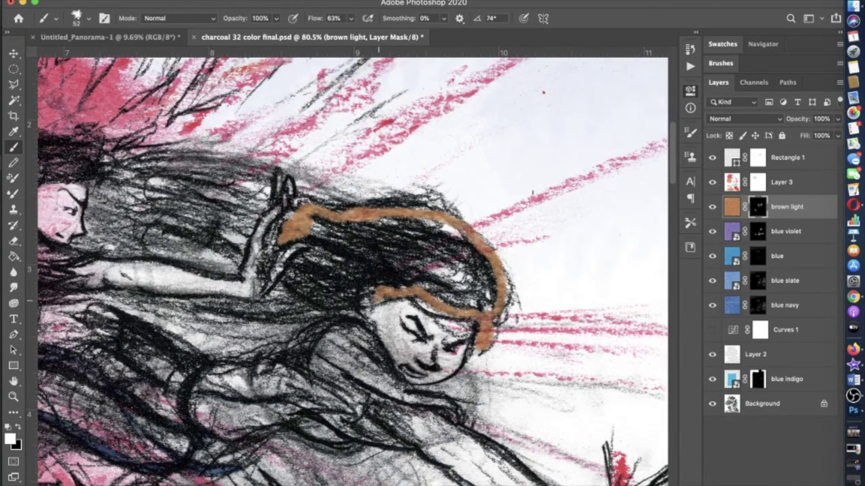
left_click_drag(345, 236, 380, 257)
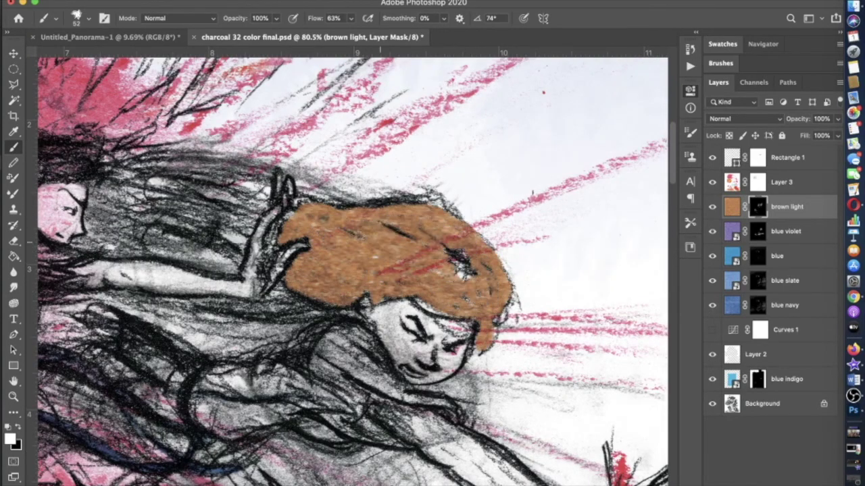
- Extend brown over the middle flying figure's hair and streaming strands with a 99 px brush, bringing back charcoal lines with black at 49% opacity
scroll(642, 459, "down", 5)
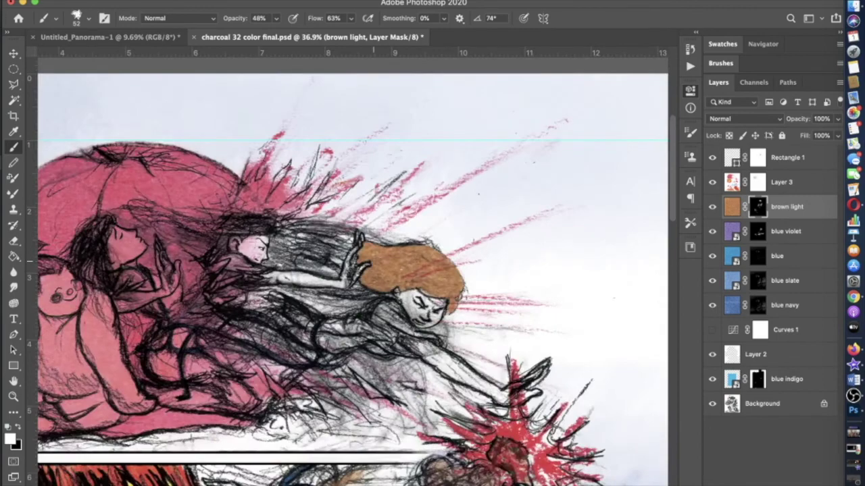
scroll(641, 460, "up", 4)
key("0")
scroll(352, 270, "down", 1)
left_click(76, 18)
left_click(270, 45)
key("8")
key("5")
scroll(352, 271, "right", 5)
left_click_drag(473, 324, 324, 250)
scroll(351, 270, "left", 5)
scroll(351, 270, "up", 1)
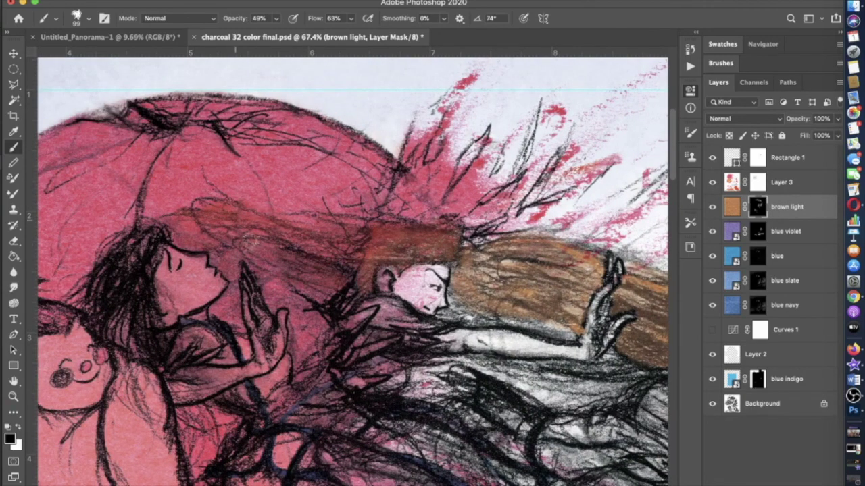
- Paint brown over the rear woman's hair inside the pink ball on the brown light mask with white at 30% opacity
scroll(124, 297, "down", 4)
scroll(124, 297, "up", 4)
key("x")
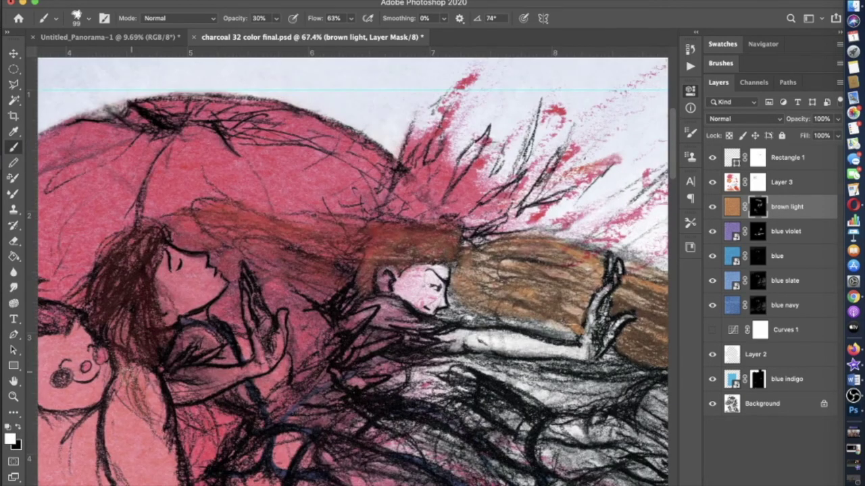
scroll(153, 333, "right", 5)
scroll(153, 333, "down", 4)
scroll(153, 334, "up", 2)
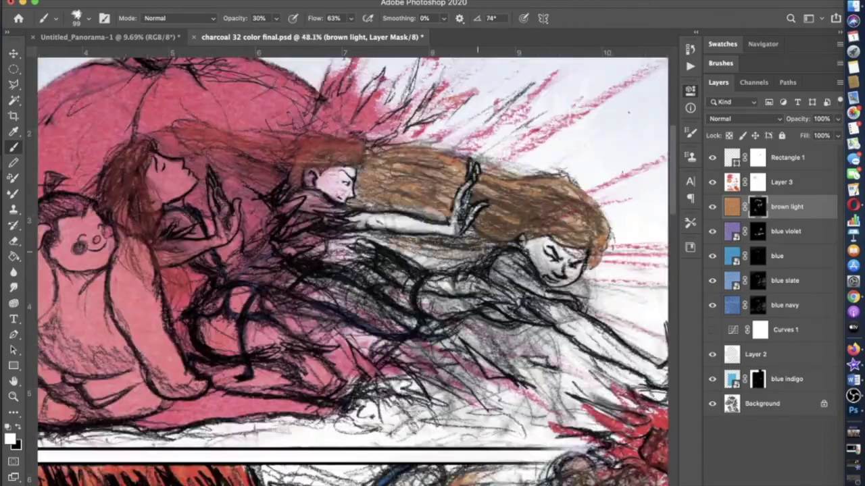
- Paint violet onto the chubby figure's hair on the blue violet mask with white, using a 49 px brush at 60% opacity
scroll(41, 203, "down", 4)
key("alt+bracketleft")
key("8")
scroll(40, 203, "up", 7)
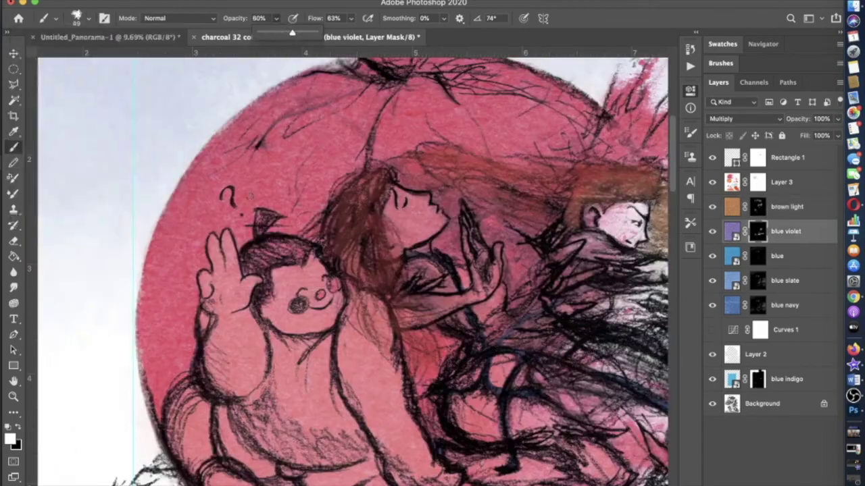
scroll(351, 270, "down", 5)
scroll(351, 270, "up", 1)
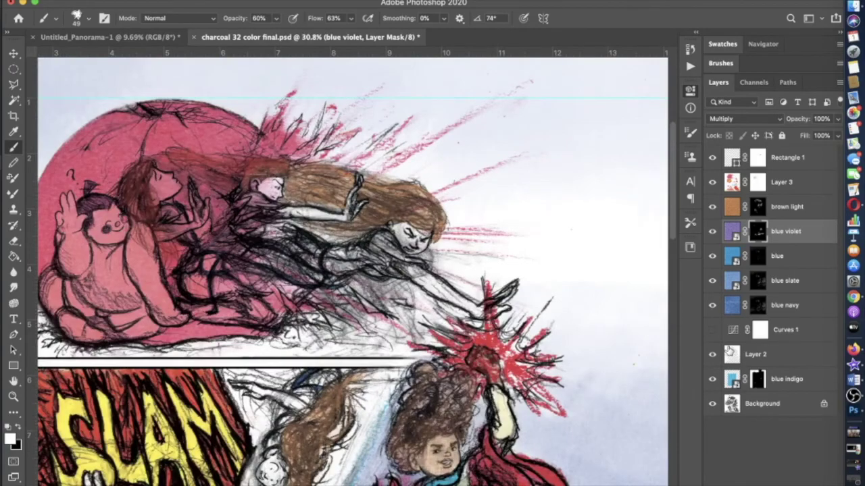
- Retouch the upper panel on Layer 3 with white, using a 175 px brush at 100% opacity and a 1760 px brush at 6%
key("alt+bracketright")
key("alt+bracketright")
key("0")
left_click(85, 19)
key("Return")
scroll(352, 270, "down", 1)
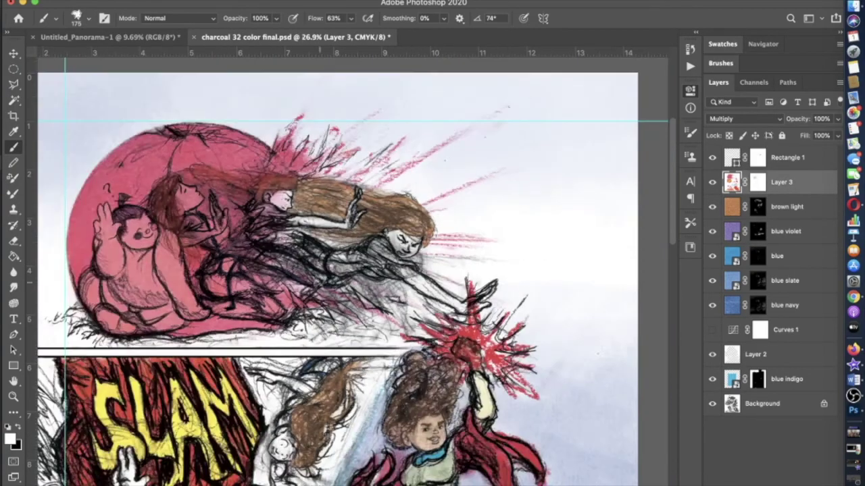
scroll(352, 271, "up", 2)
scroll(351, 270, "left", 2)
key("0")
key("6")
left_click(84, 18)
key("Return")
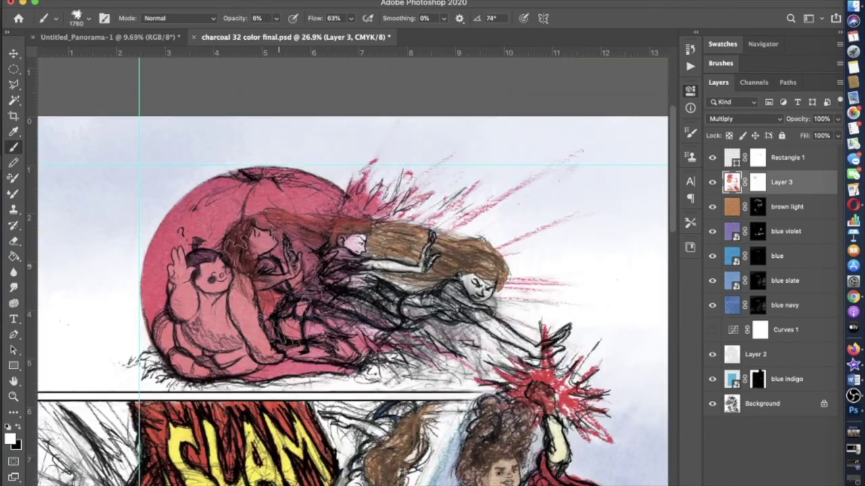
scroll(351, 271, "down", 2)
- Set the brown light layer to Multiply and add a placed brown texture above it with the same mask, also in Multiply
double_click(804, 207)
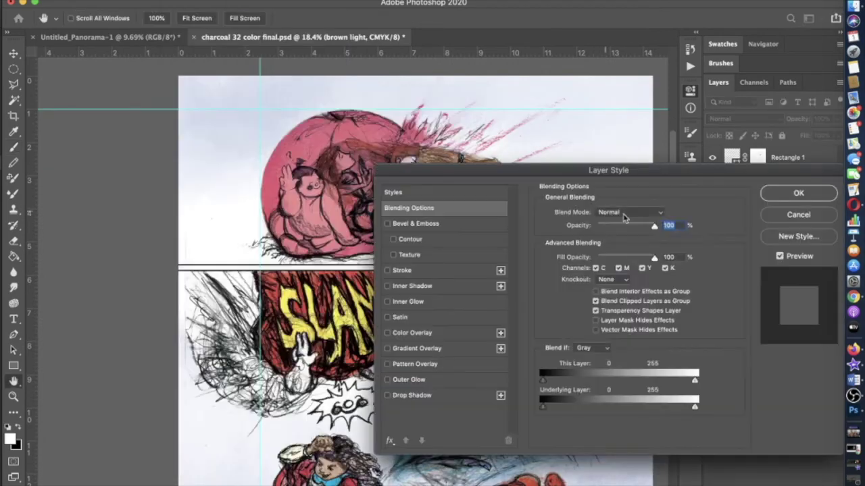
key("Escape")
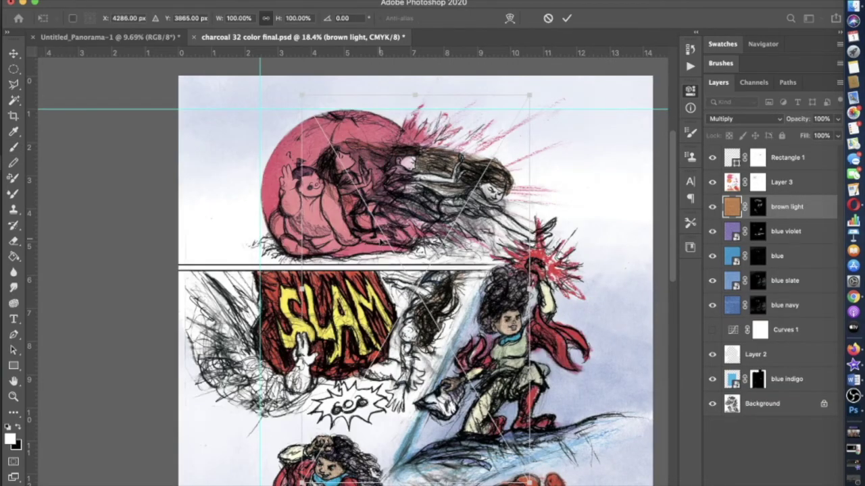
key("Return")
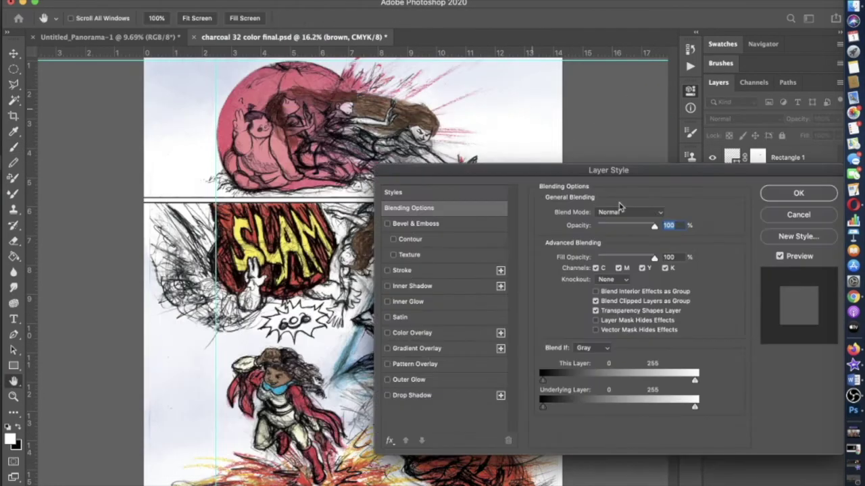
left_click(628, 212)
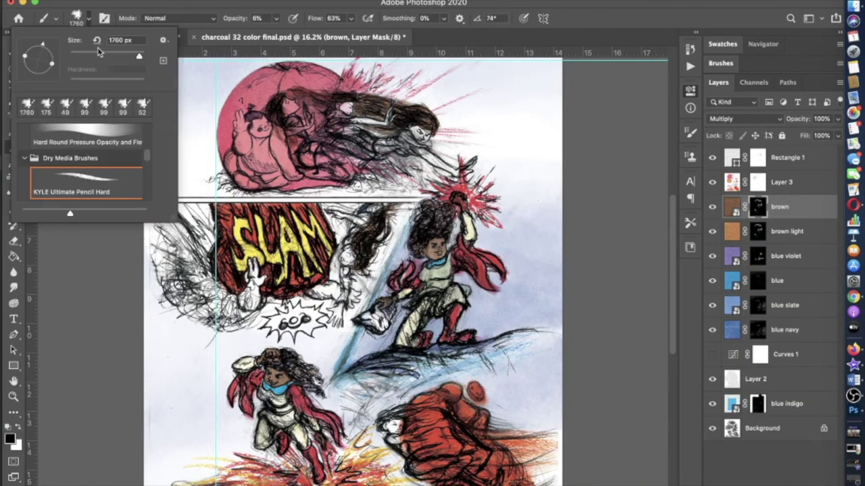
- Reduce the brown on the heroines' hair and skin on the brown mask with black, using a 162 px brush at 47%, 59% and 34% opacity
key("4")
key("7")
scroll(352, 270, "down", 2)
scroll(351, 270, "left", 2)
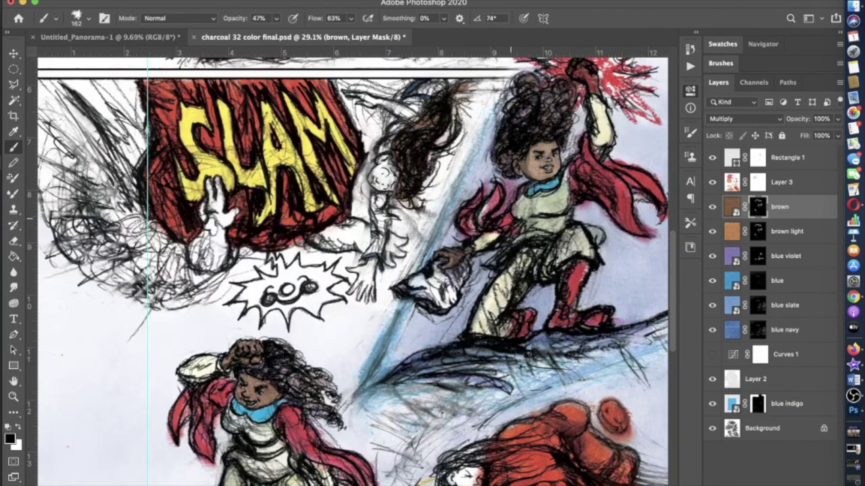
key("5")
key("9")
scroll(351, 270, "right", 1)
scroll(351, 270, "up", 1)
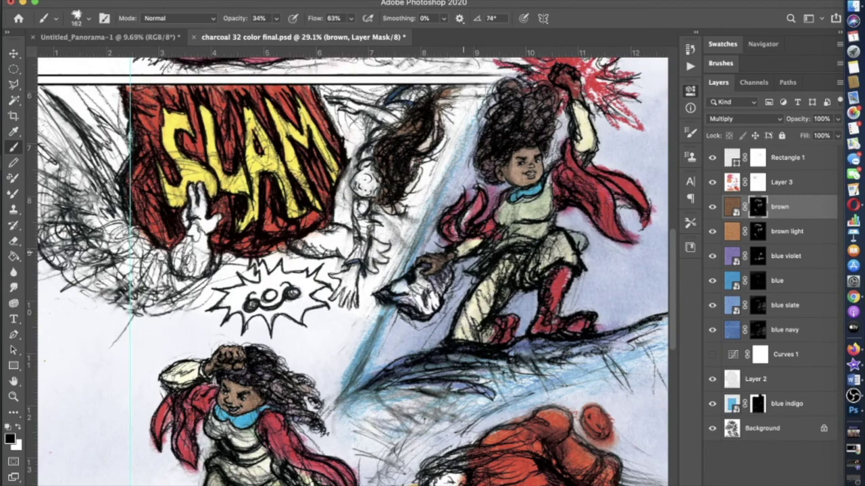
- Compare the page without the brown layer and touch up the standing heroine's face on its mask with white, 59 px at 8% opacity
scroll(433, 299, "down", 2)
scroll(433, 299, "left", 3)
scroll(368, 271, "down", 2)
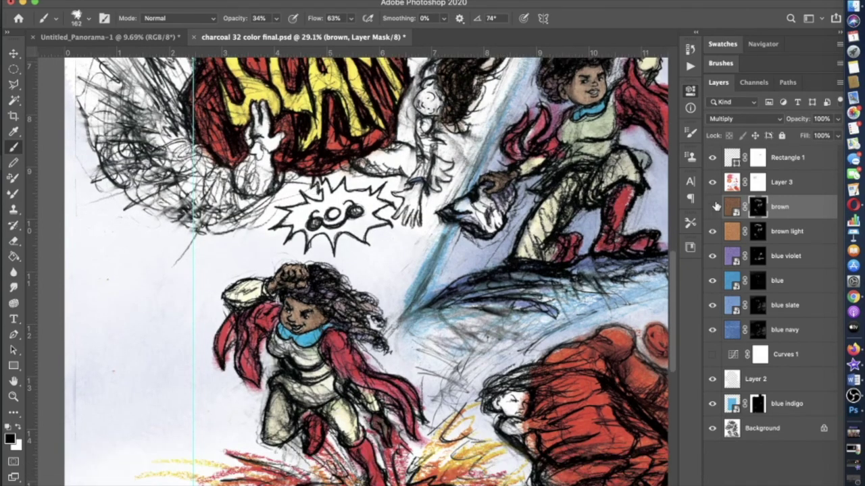
scroll(368, 271, "down", 3)
key("0")
key("8")
scroll(483, 291, "up", 5)
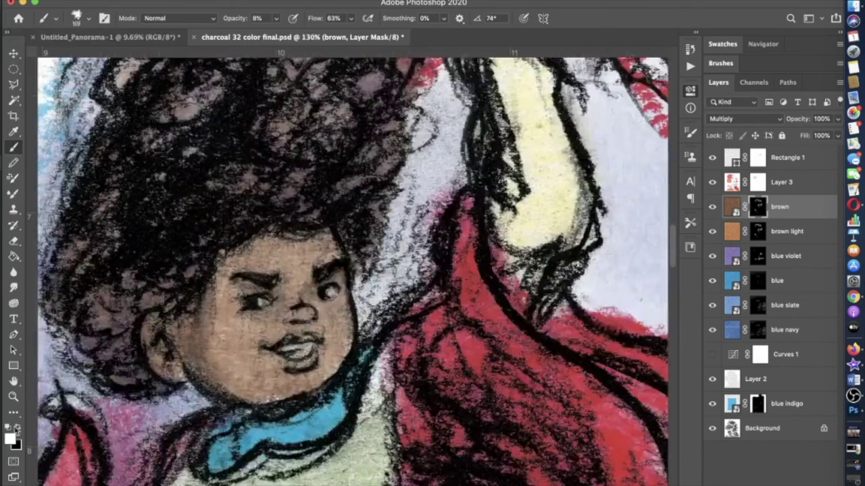
- Refine the running heroine's hair and skin on the brown mask with black, using a 100 px brush at 8% and 76% opacity
scroll(352, 271, "down", 6)
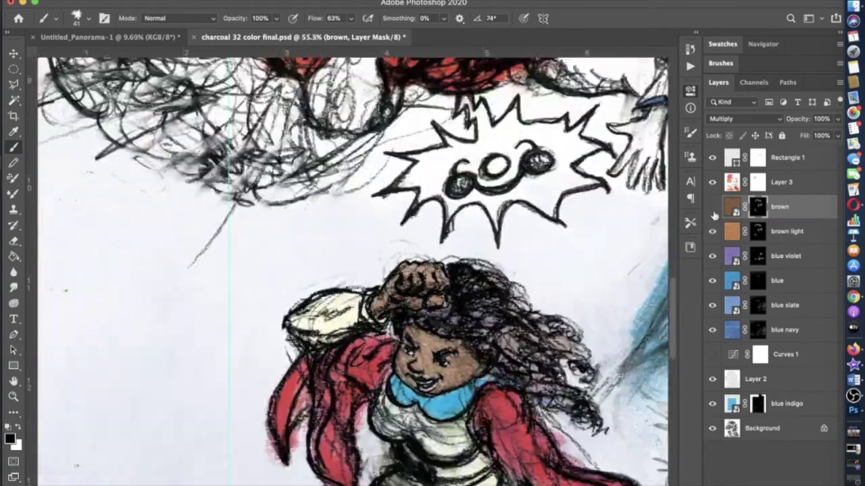
scroll(351, 271, "down", 3)
key("0")
key("8")
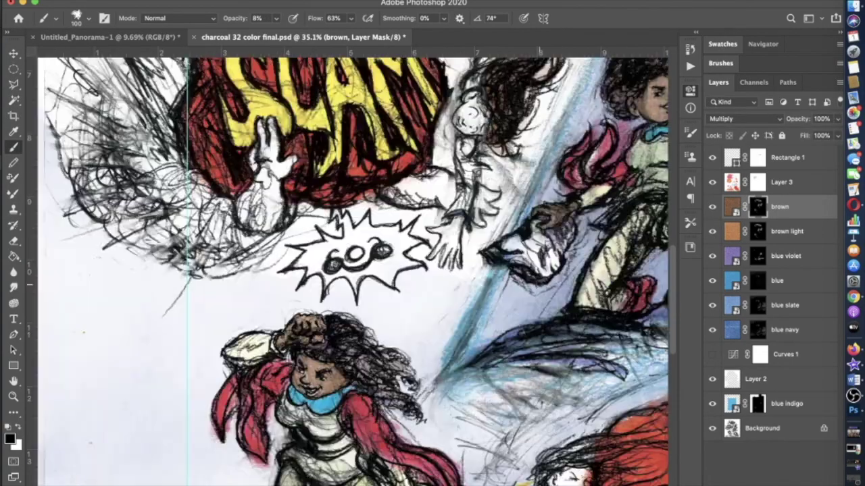
scroll(352, 270, "down", 3)
key("7")
key("8")
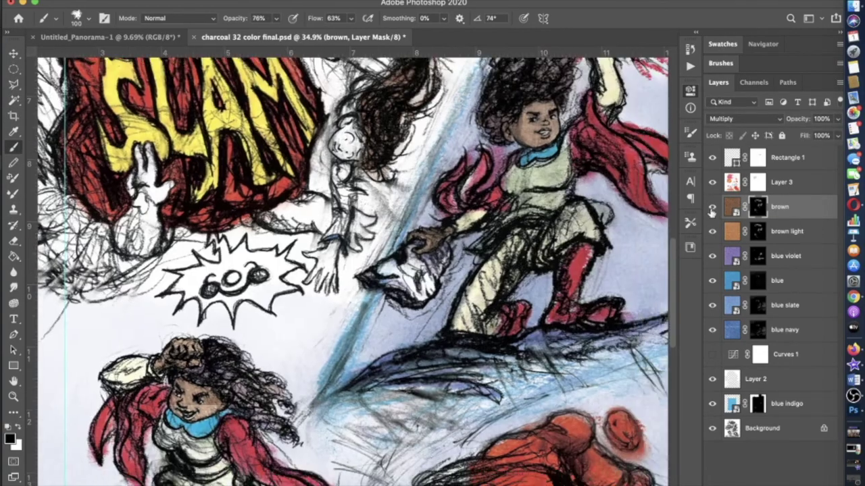
key("alt+comma")
scroll(169, 364, "up", 5)
scroll(168, 365, "down", 3)
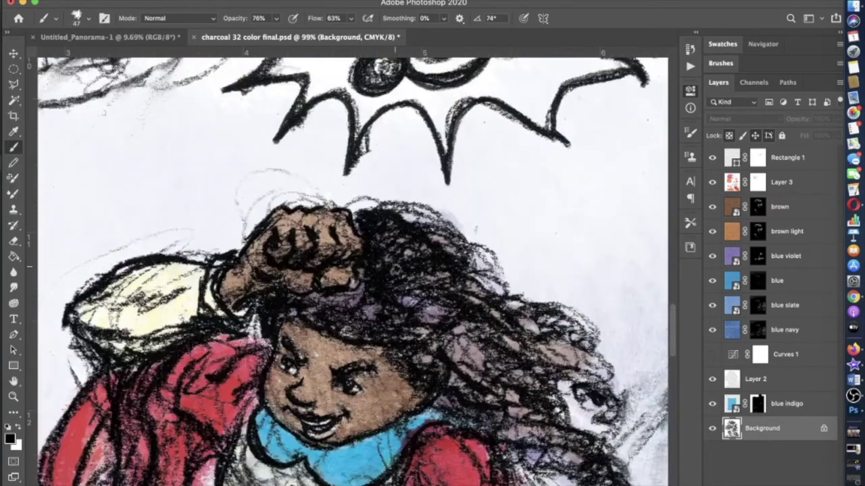
scroll(178, 382, "down", 5)
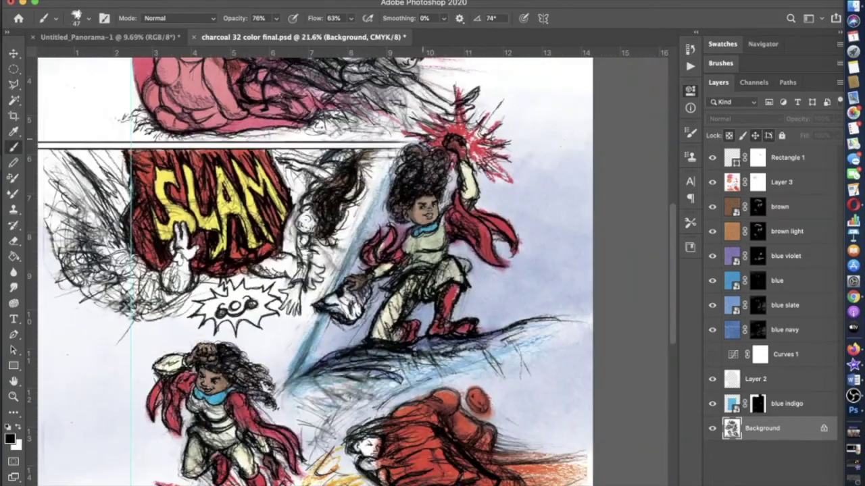
- Build up brown on the flying women's hair on the brown mask with white, using an 87 px brush at 16% opacity
left_click(710, 212)
left_click(77, 17)
key("Escape")
key("1")
key("6")
scroll(351, 270, "up", 3)
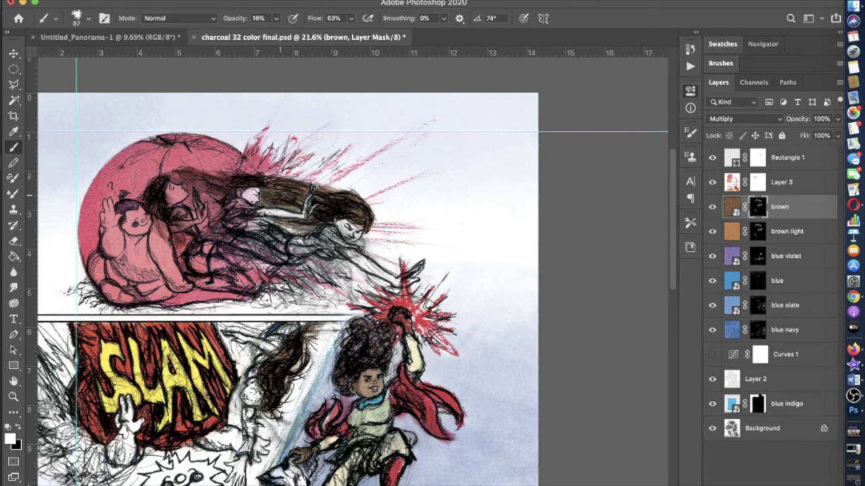
- Touch up the flying women's hair on the brown light mask with black, using a 150 px brush at 55% opacity
key("alt+bracketleft")
key("5")
key("5")
key("bracketright")
key("bracketright")
key("bracketright")
key("bracketright")
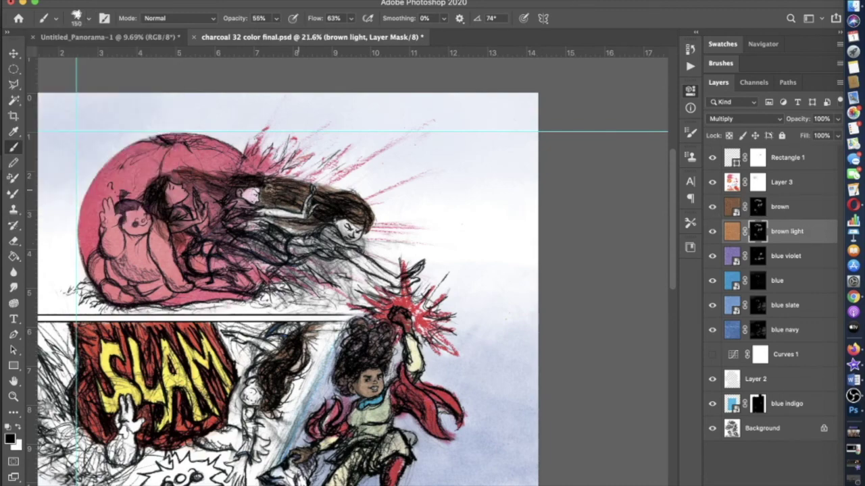
- Add faint brown to the standing heroine's face on the brown mask with white, 150 px at 9% opacity
scroll(281, 270, "down", 2)
key("alt+bracketright")
key("9")
scroll(352, 270, "up", 3)
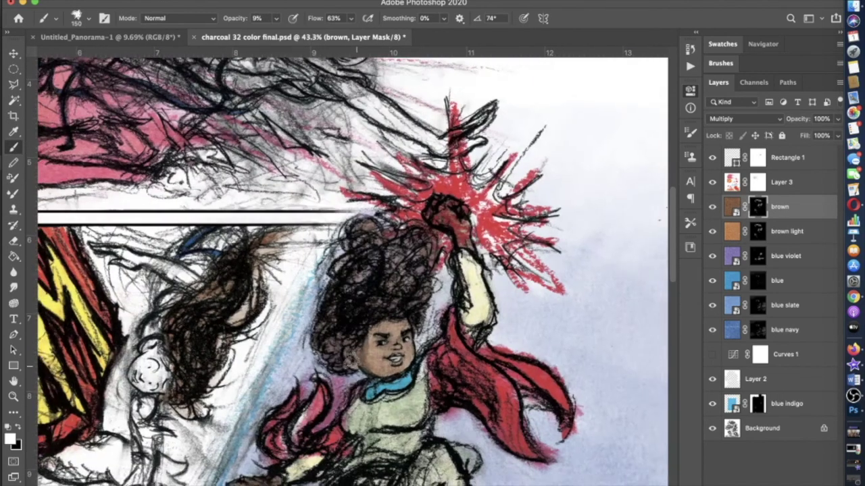
- Place the caucasian blush texture file enlarged over the page and move its layer above Layer 3
key("super+Tab")
left_click_drag(311, 95, 423, 177)
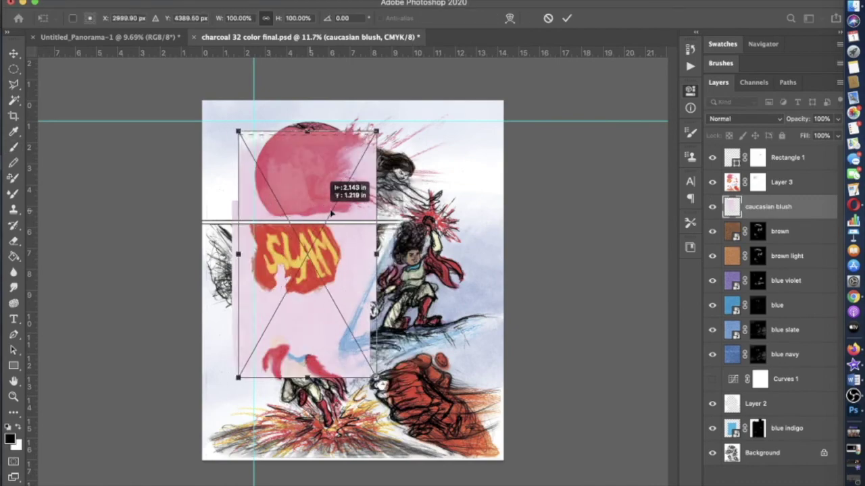
key("Return")
key("super+bracketright")
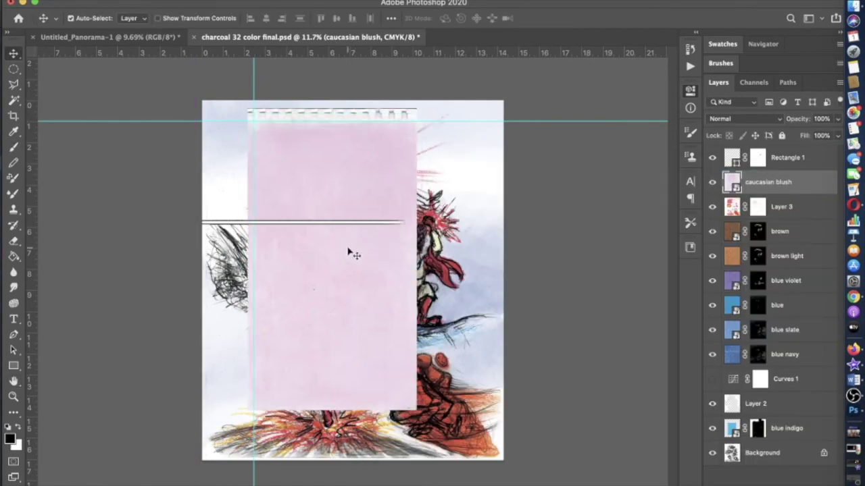
- Hide the caucasian blush texture behind a black mask and reveal it around the flying women with white, 380 px at 13% opacity
key("b")
key("super+i")
scroll(241, 385, "up", 3)
scroll(239, 123, "up", 3)
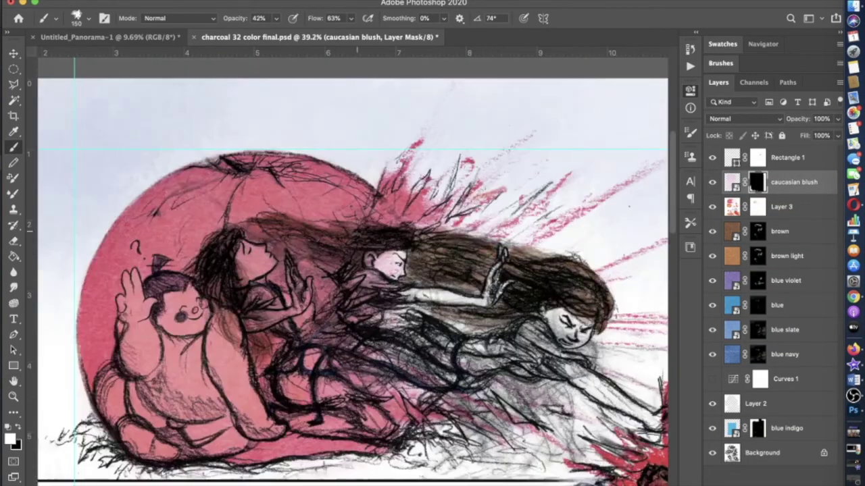
scroll(338, 270, "down", 2)
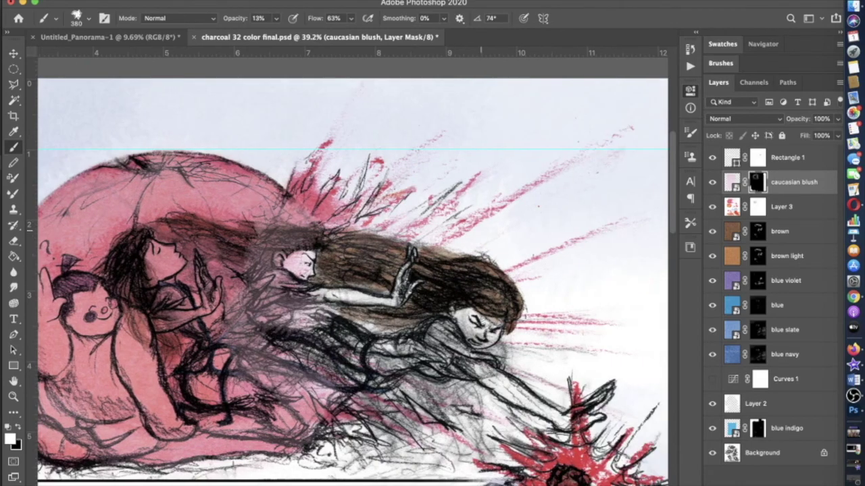
key("1")
key("3")
- Set the caucasian blush layer to Multiply and paint blush on the flying women's faces with white, using 137 and 41 px brushes at 100% opacity
left_click(711, 182)
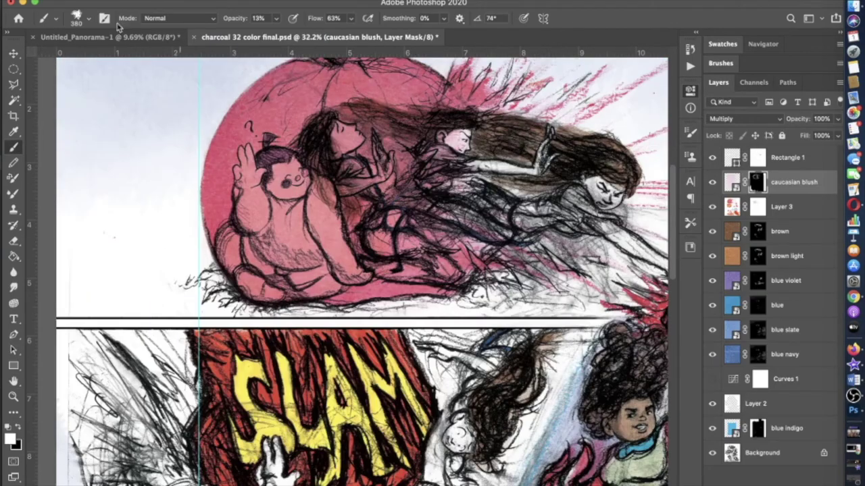
key("0")
scroll(351, 270, "down", 3)
scroll(351, 270, "right", 3)
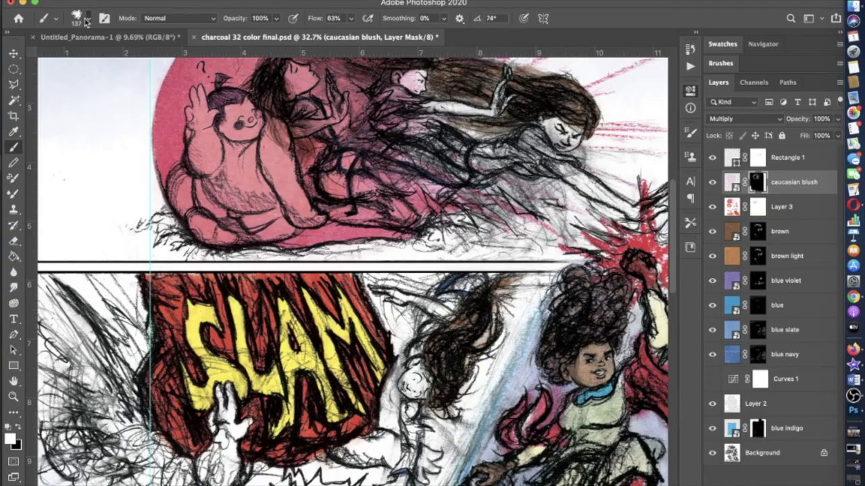
scroll(351, 270, "up", 6)
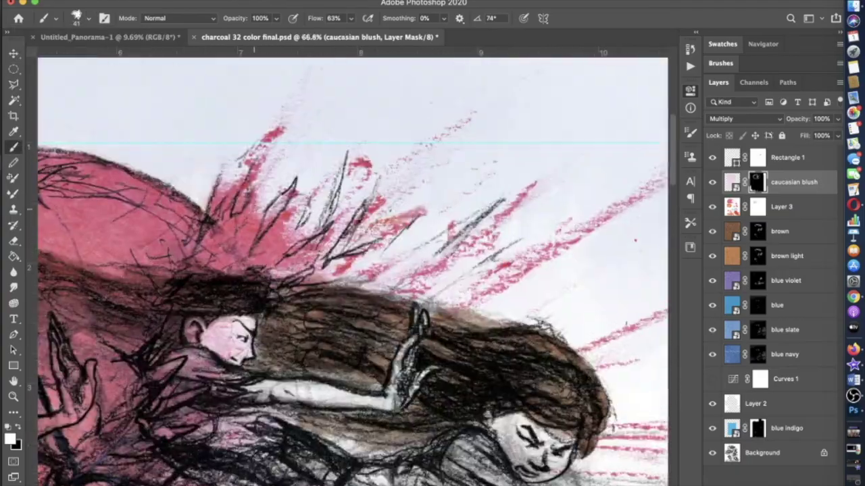
scroll(254, 271, "down", 4)
scroll(410, 270, "up", 3)
scroll(351, 270, "down", 3)
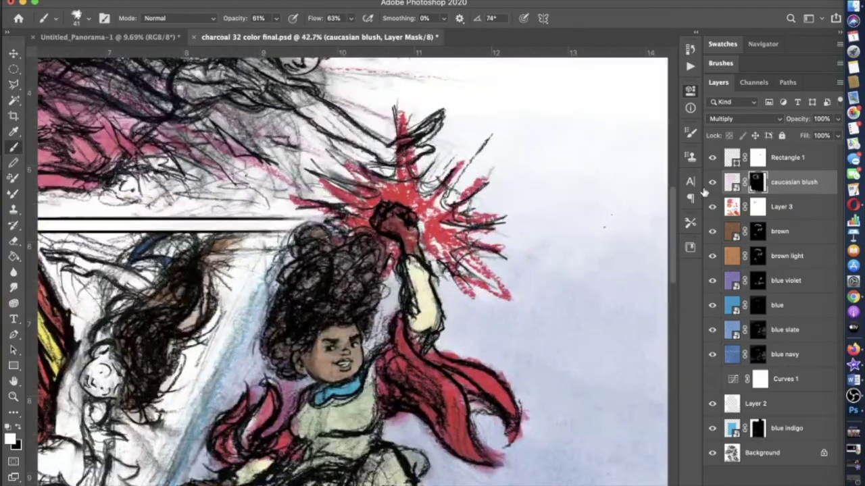
scroll(351, 270, "down", 4)
- Move the caucasian blush layer beneath blue navy, and place the caucasian texture over the page scaled to 155.09%
left_click_drag(794, 182, 713, 331)
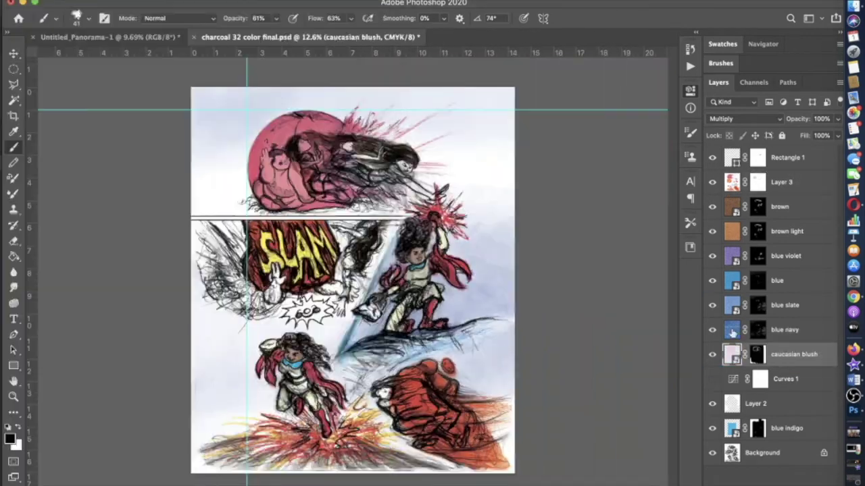
key("super+Tab")
left_click_drag(178, 142, 446, 235)
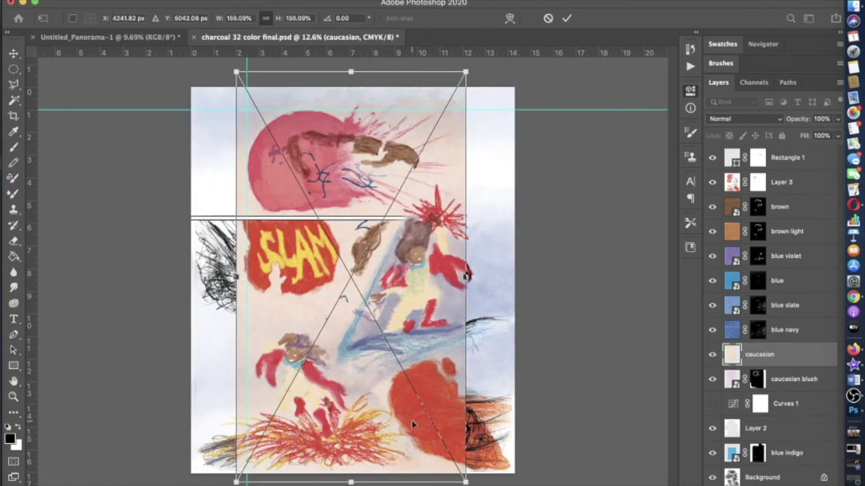
key("Return")
- Refine the cartoon figures' blue tones with white at 39% opacity on the blue violet mask and 75 px black at 58% on the blue navy mask
scroll(325, 306, "up", 6)
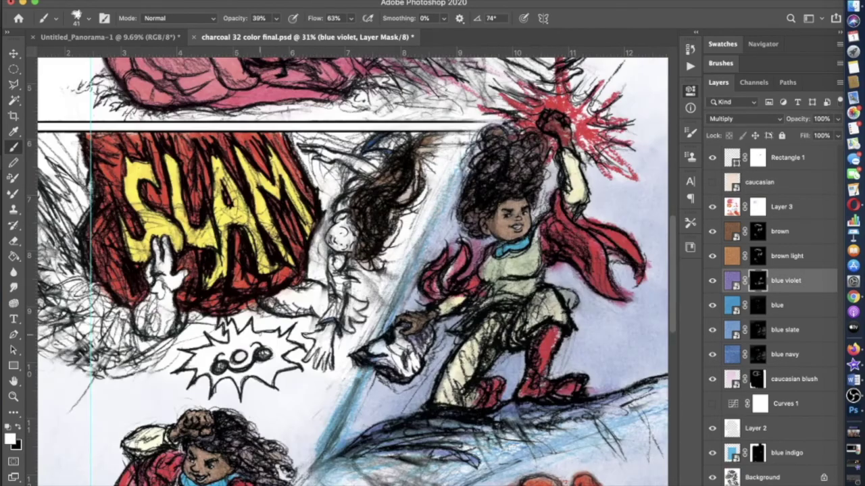
key("0")
key("alt+bracketleft")
key("alt+bracketleft")
key("alt+bracketleft")
scroll(351, 270, "down", 3)
scroll(351, 270, "up", 4)
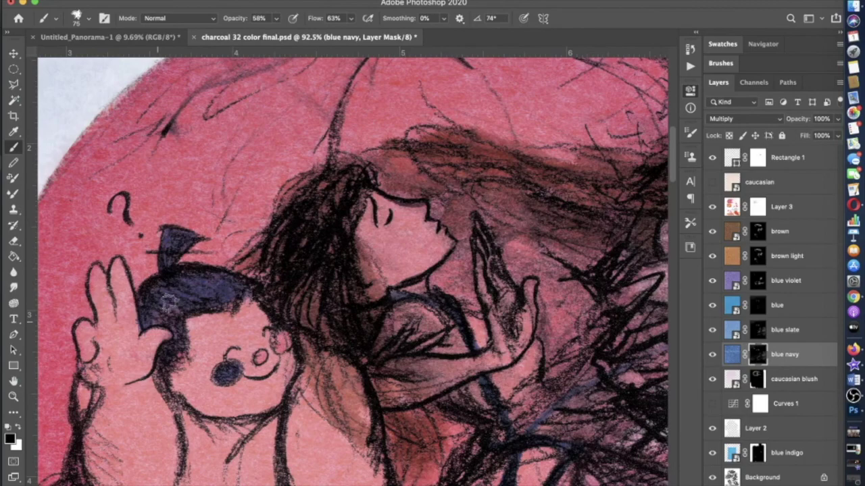
- Hide the caucasian texture behind a black mask and reveal it on the red-clad woman's forearm with white, 75 px at 100% opacity
scroll(351, 271, "down", 5)
left_click(784, 181)
key("alt+BackSpace")
key("b")
scroll(412, 406, "up", 6)
key("x")
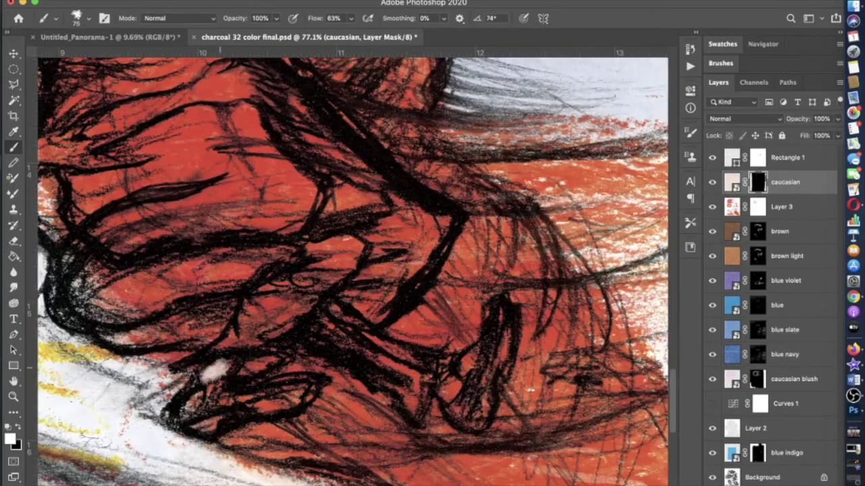
scroll(444, 388, "down", 2)
scroll(333, 270, "up", 2)
left_click(333, 270)
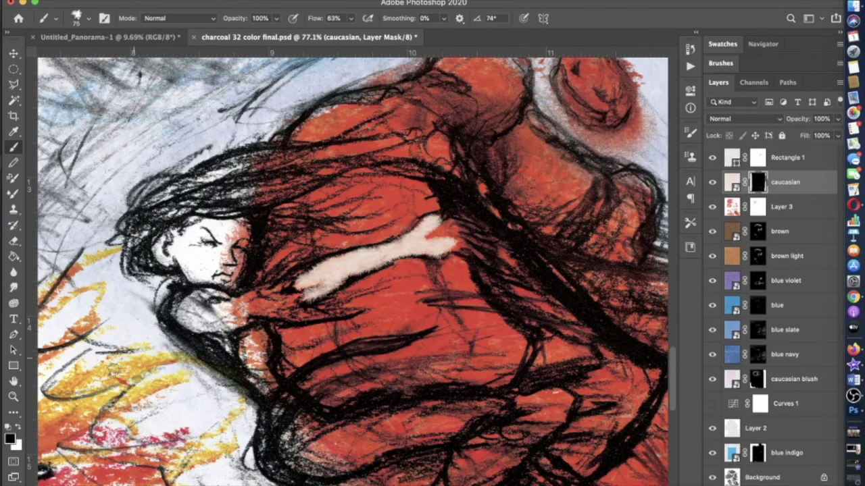
- Paint skin on the red-clad woman's face, hands and feet on the caucasian mask with white, 75 px at 100% opacity
key("x")
scroll(325, 324, "up", 2)
scroll(294, 338, "down", 3)
left_click(56, 18)
mouse_move(257, 223)
left_mouse_down()
mouse_move(290, 250)
mouse_move(297, 270)
left_mouse_up()
scroll(279, 297, "down", 2)
scroll(278, 297, "down", 5)
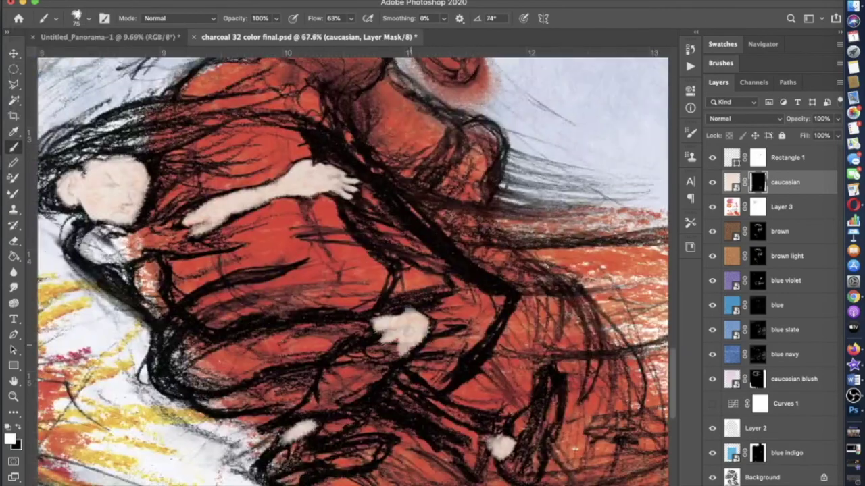
- Paint skin on the upside-down woman's hand, face, neck and outstretched arm on the caucasian mask with white, 47 px at 100% opacity
scroll(274, 300, "up", 3)
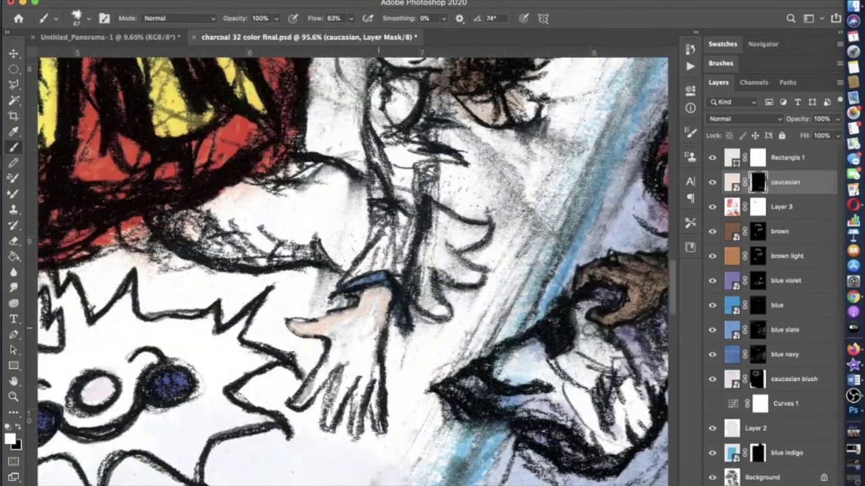
scroll(351, 270, "up", 5)
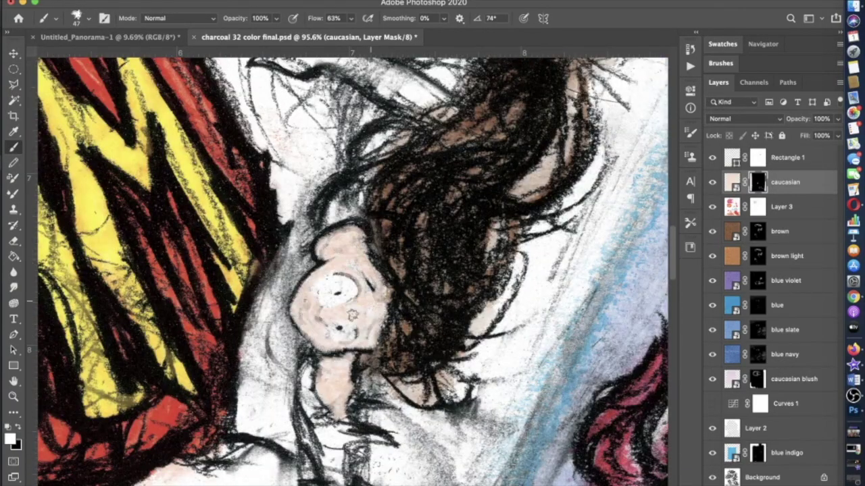
scroll(363, 301, "up", 5)
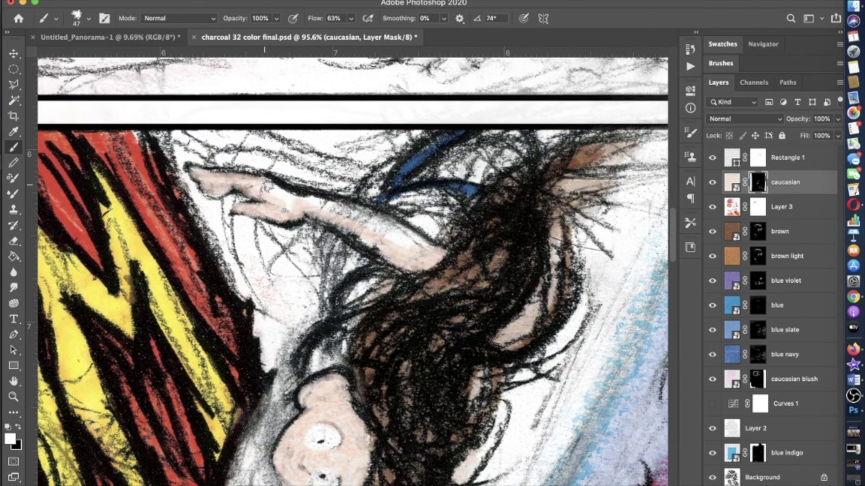
- Paint skin on the leading flying woman's outstretched arm and face on the caucasian mask with white, 76 px at 100% opacity
scroll(388, 251, "down", 10)
scroll(388, 252, "up", 6)
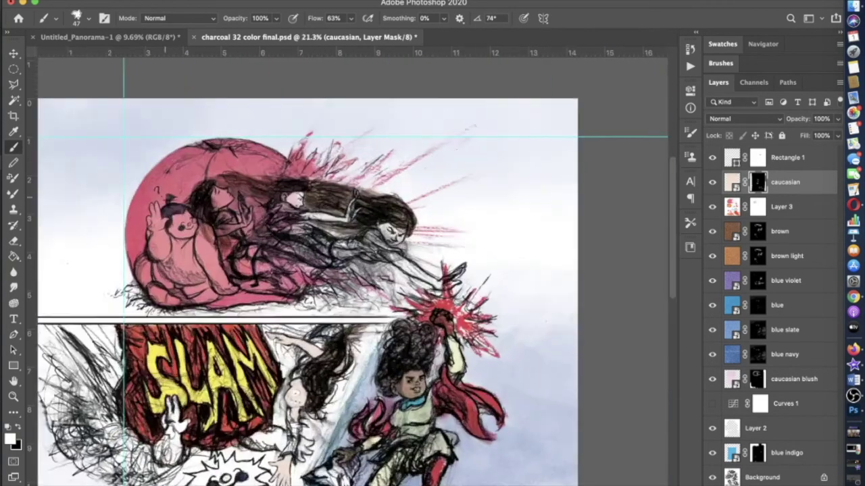
key("F5")
key("F5")
scroll(415, 317, "up", 5)
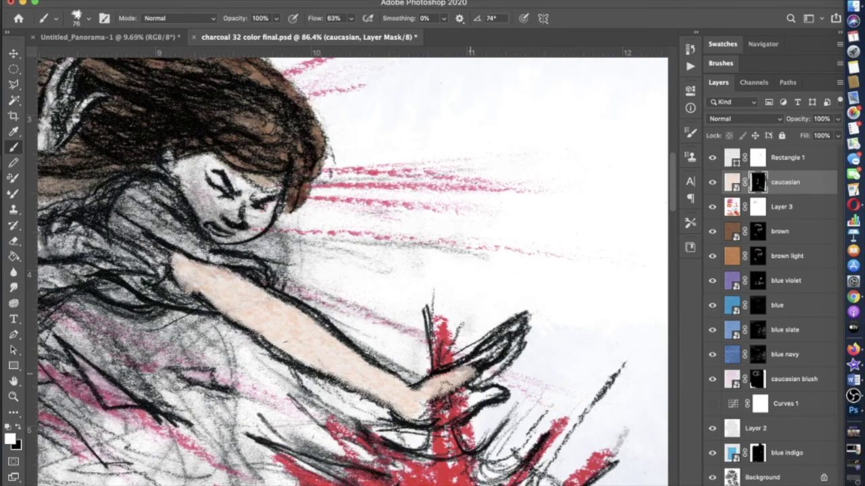
scroll(415, 317, "up", 2)
left_click_drag(405, 338, 432, 365)
scroll(414, 317, "down", 1)
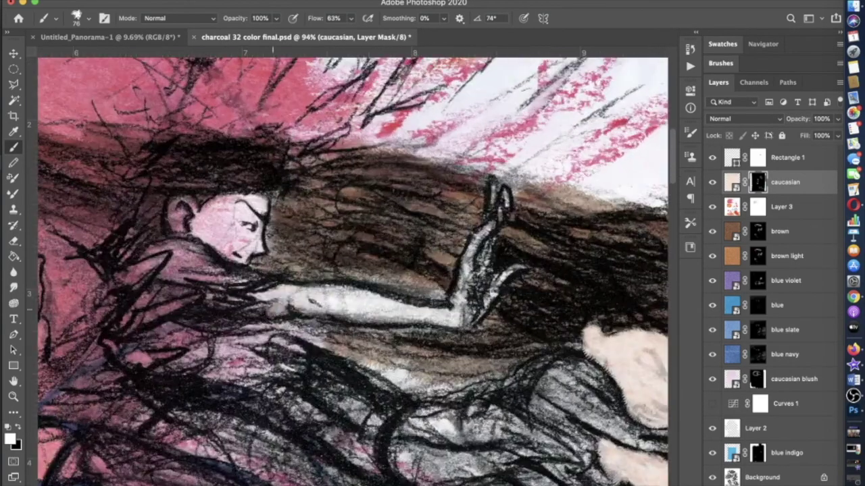
- Paint skin on the middle flying woman's arm and face on the caucasian mask, refining around the eye with a 12 px brush at 89% opacity
left_click_drag(500, 196, 487, 290)
scroll(497, 271, "down", 1)
scroll(365, 236, "up", 5)
mouse_move(328, 253)
left_mouse_down()
mouse_move(385, 260)
mouse_move(311, 247)
left_mouse_up()
key("x")
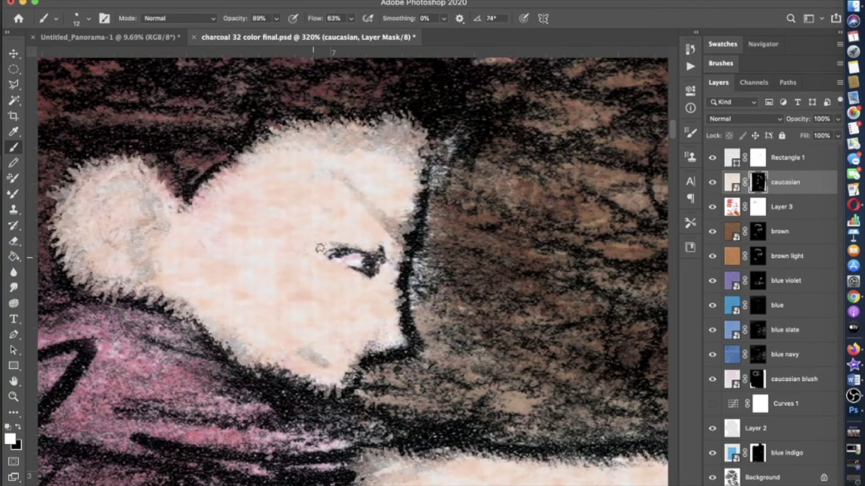
key("alt+bracketleft")
key("0")
scroll(311, 247, "down", 6)
key("alt+bracketright")
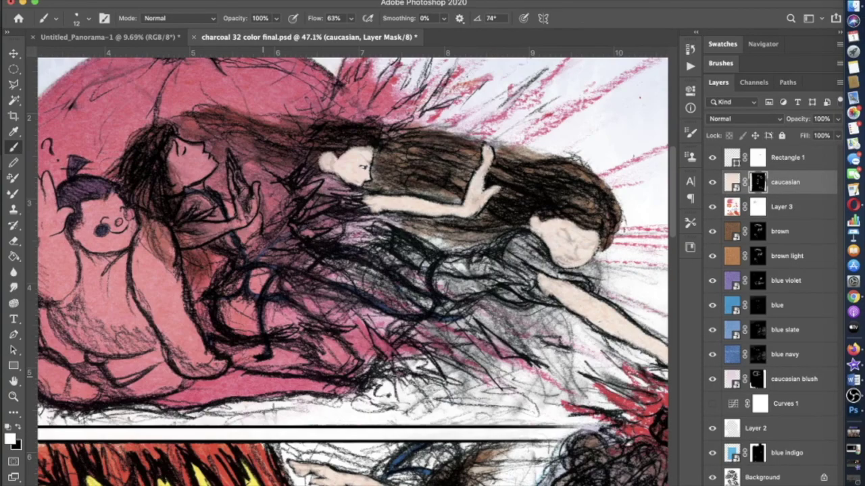
- Paint skin on the rear flying women's foot and arm on the caucasian mask with white, 54 px at 100% opacity
scroll(356, 247, "up", 3)
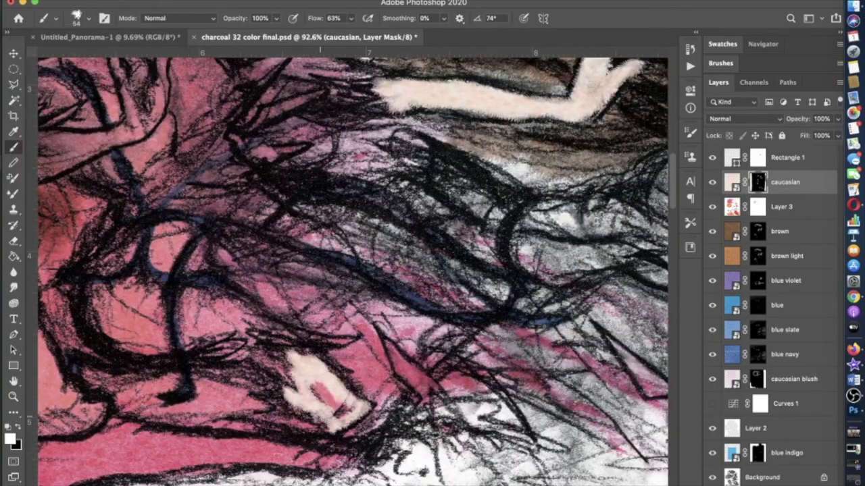
scroll(298, 405, "down", 2)
scroll(298, 389, "up", 2)
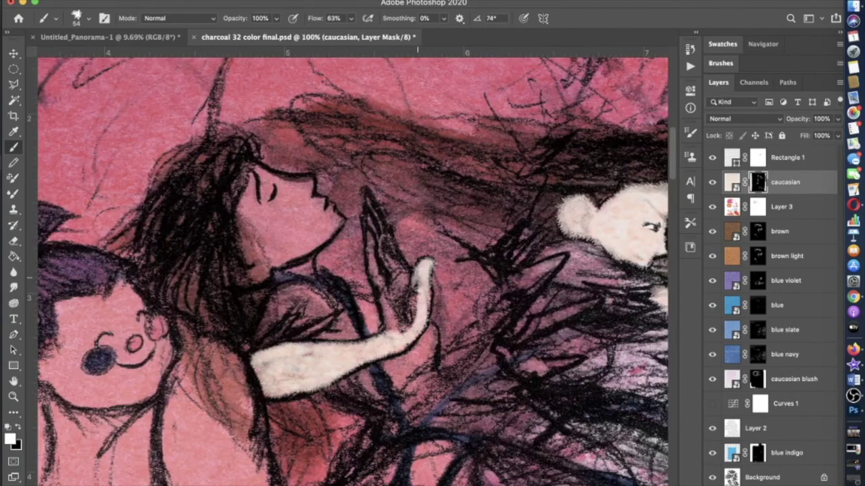
scroll(373, 216, "up", 1)
mouse_move(256, 338)
left_mouse_down()
mouse_move(311, 264)
mouse_move(369, 308)
mouse_move(358, 358)
mouse_move(324, 310)
left_mouse_up()
scroll(324, 311, "down", 3)
scroll(352, 271, "up", 3)
scroll(324, 298, "up", 3)
- Lighten the standing heroine's face and raised fist on the caucasian mask with white, 54 px at 37% and 17% opacity
key("5")
key("3")
key("7")
left_click_drag(257, 304, 280, 311)
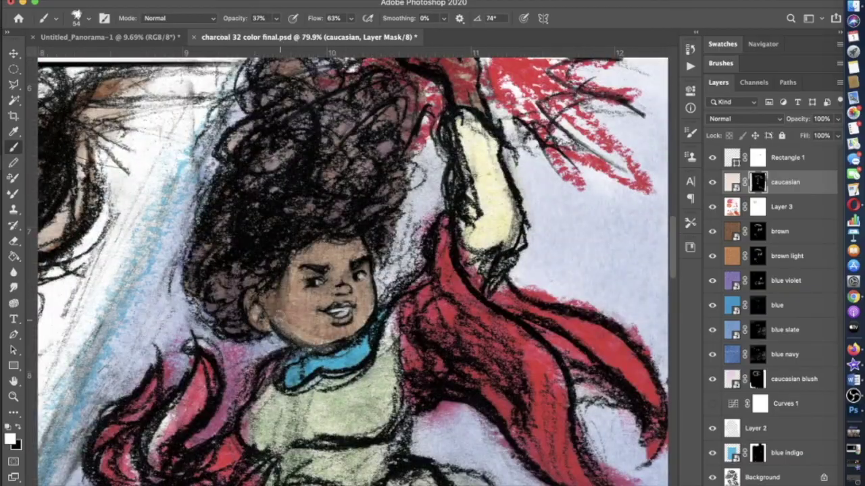
scroll(346, 270, "up", 3)
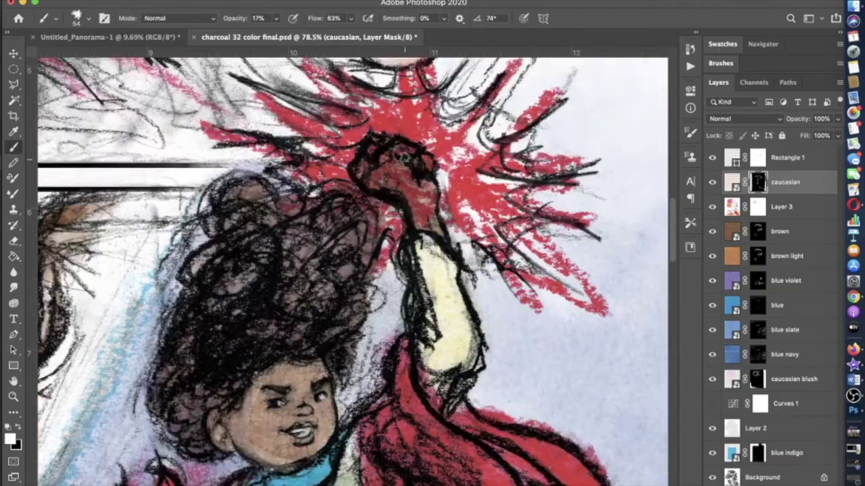
- Lighten the running heroine's skin and hair on the caucasian mask with 54 px white at 17% opacity, and set the layer to Multiply
scroll(346, 271, "down", 5)
scroll(346, 270, "down", 3)
scroll(465, 296, "up", 5)
key("1")
key("7")
scroll(464, 296, "down", 4)
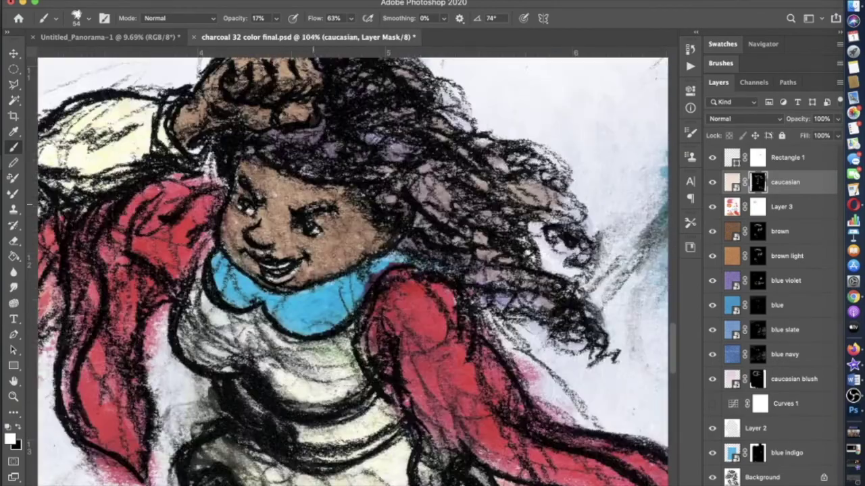
scroll(357, 270, "up", 2)
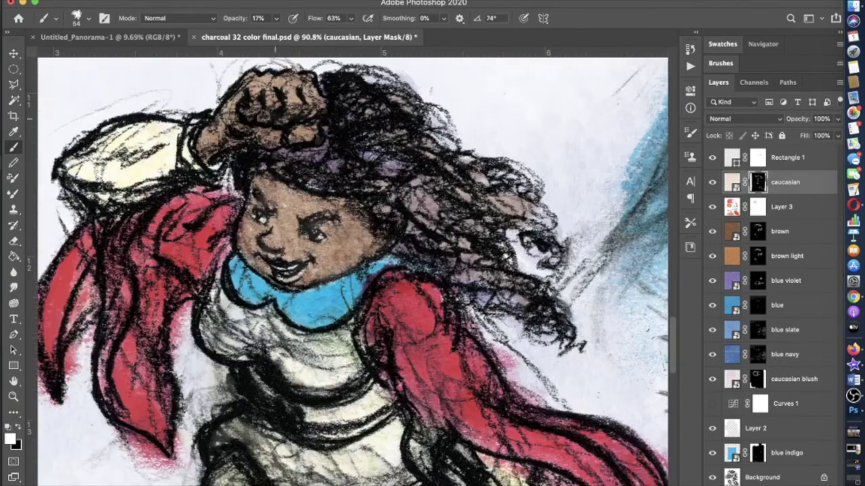
scroll(291, 385, "down", 10)
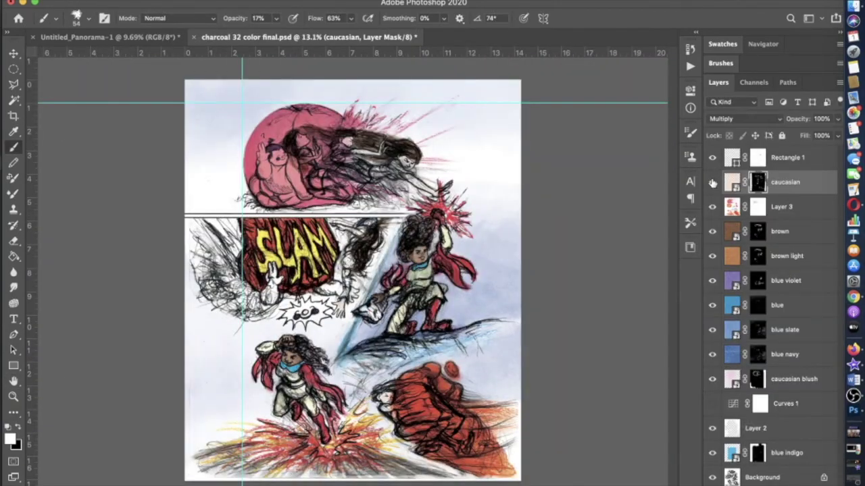
- Place green light.tiff from Finder, enlarge it to cover the whole page, and move it to the top of the layer stack
key("super+Tab")
left_click(143, 176)
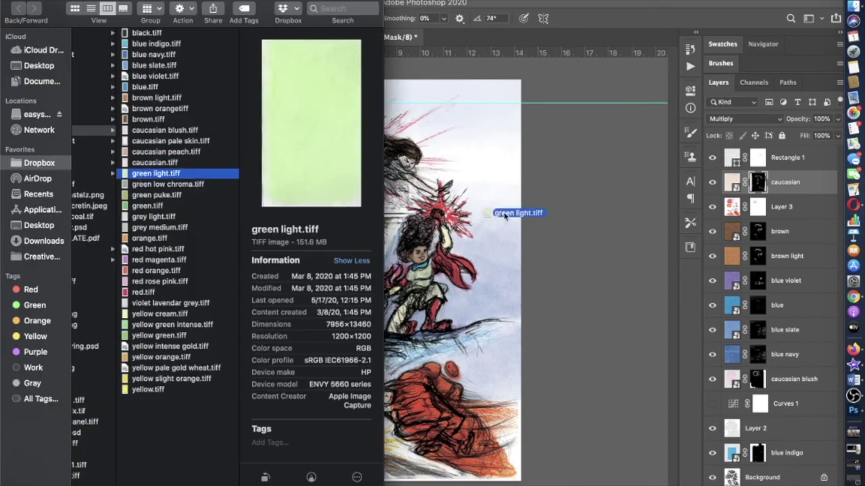
key("super+Tab")
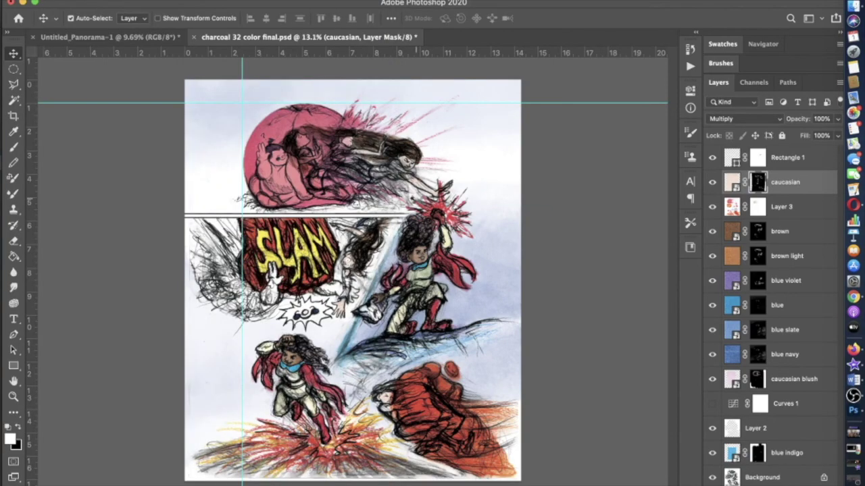
key("super+v")
scroll(353, 280, "down", 5)
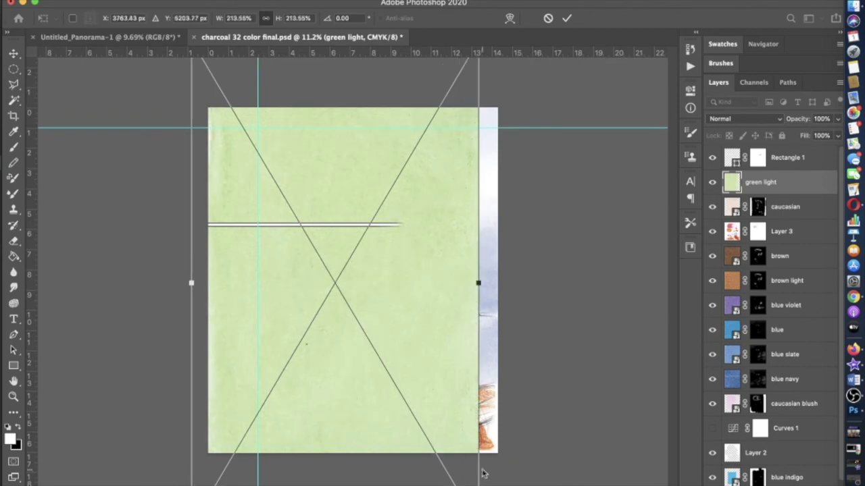
key("Return")
left_click_drag(757, 156, 758, 156)
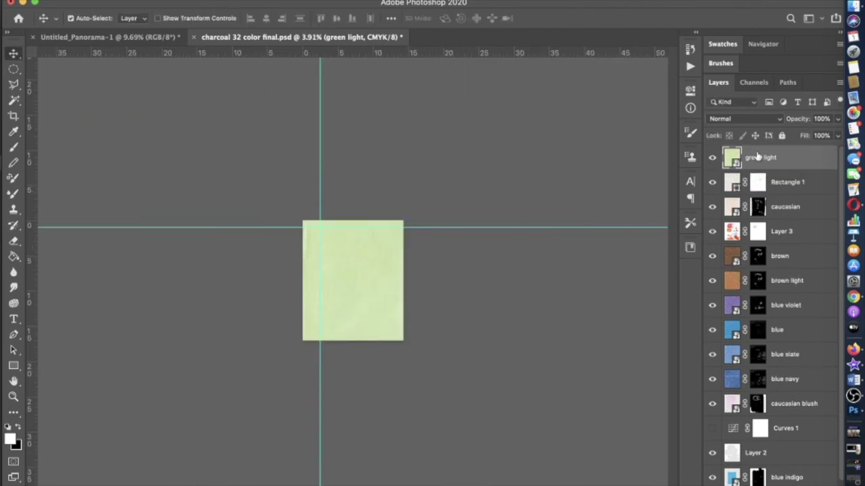
- Add a mask to the green light layer and hide the texture by filling the mask with black using a 2840 px pencil
key("b")
key("x")
left_click_drag(331, 230, 351, 334)
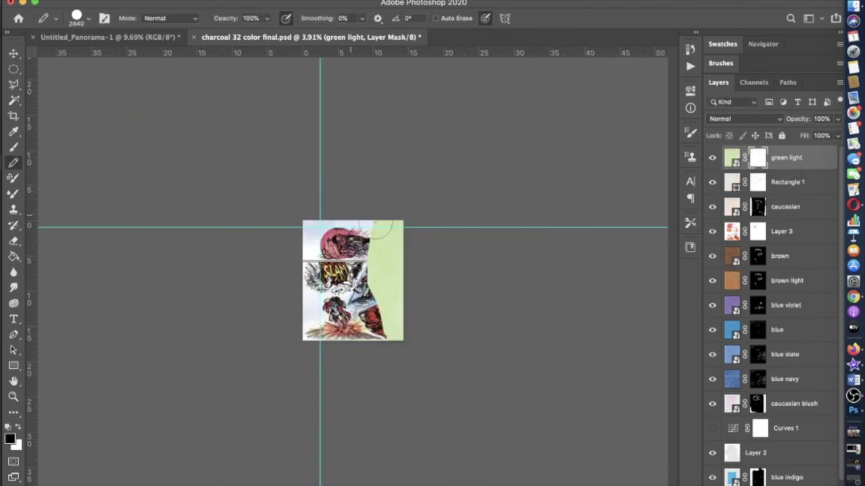
key("x")
key("ctrl+plus")
key("shift+b")
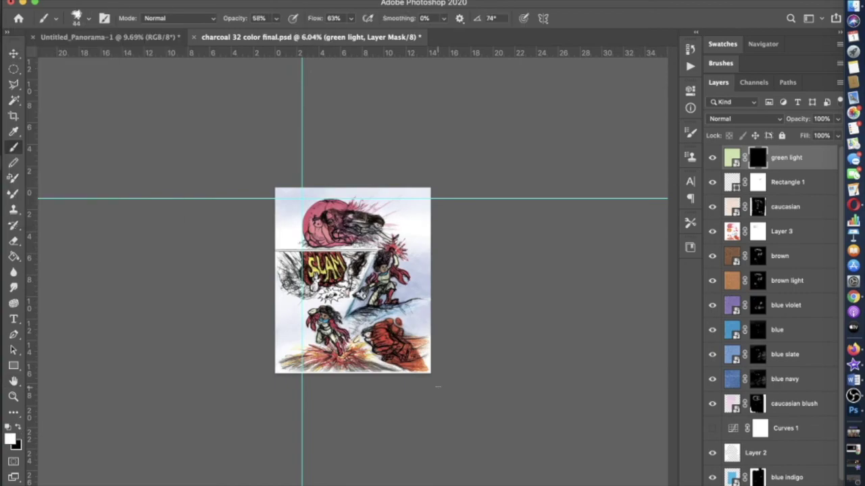
- Paint light green on the standing heroine's tunic on the green light mask with white, 86 px at 100% opacity
scroll(386, 270, "up", 10)
key("0")
scroll(351, 270, "right", 10)
scroll(352, 270, "up", 2)
key("bracketleft")
mouse_move(412, 243)
left_mouse_down()
mouse_move(406, 284)
mouse_move(311, 324)
mouse_move(405, 358)
mouse_move(283, 446)
left_mouse_up()
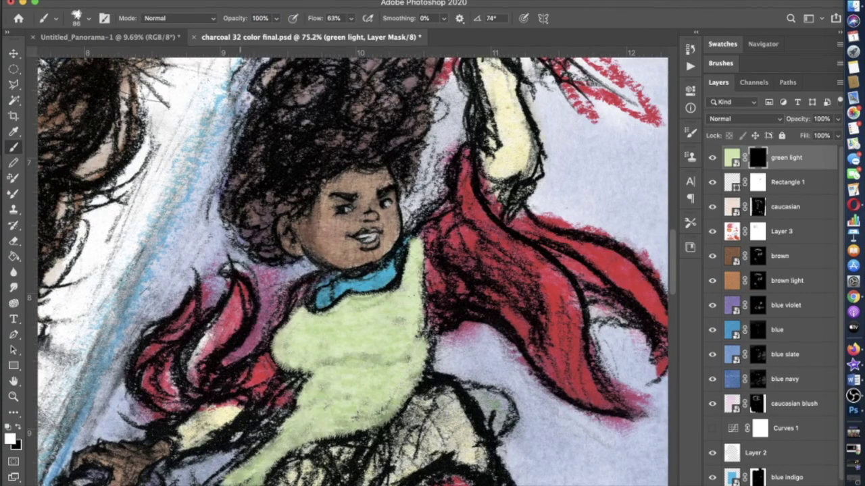
- Paint light green on the running heroine's tunic on the green light mask with white, 86 px at 100% opacity
scroll(351, 270, "down", 5)
scroll(351, 270, "up", 5)
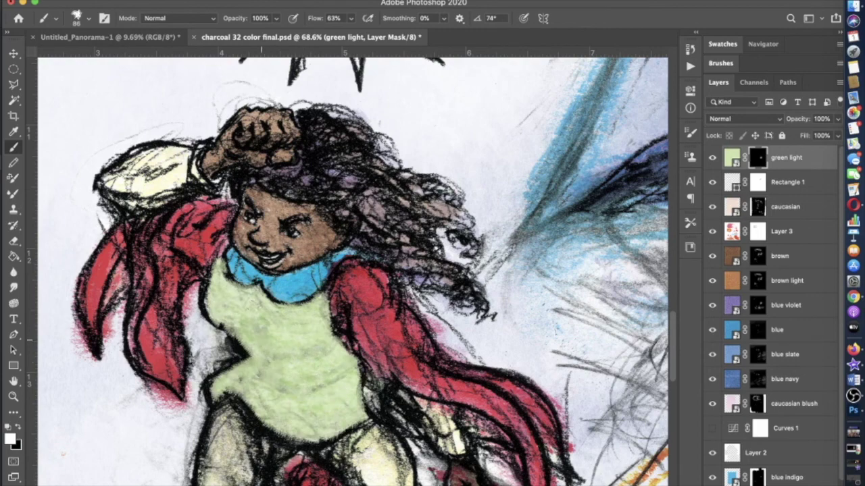
scroll(287, 386, "down", 5)
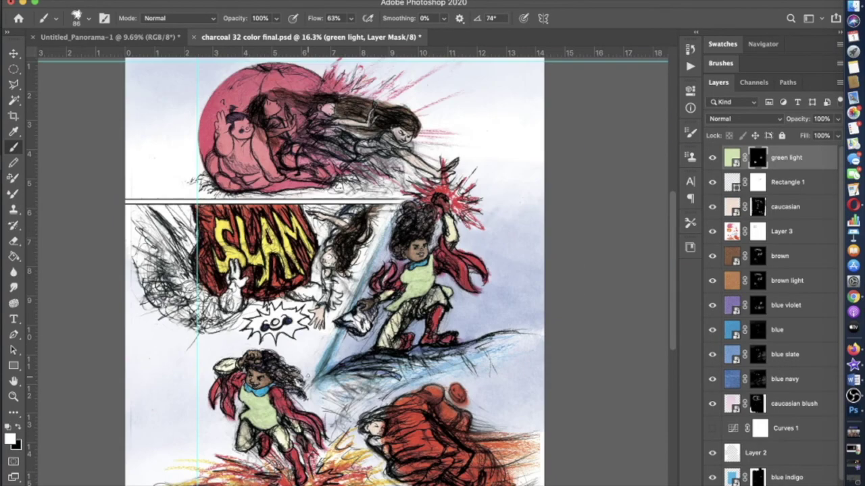
- Set the green light layer to Linear Burn at 70% opacity and move it directly above the caucasian layer
scroll(334, 270, "down", 3)
scroll(334, 271, "up", 3)
scroll(348, 271, "down", 2)
scroll(348, 271, "left", 1)
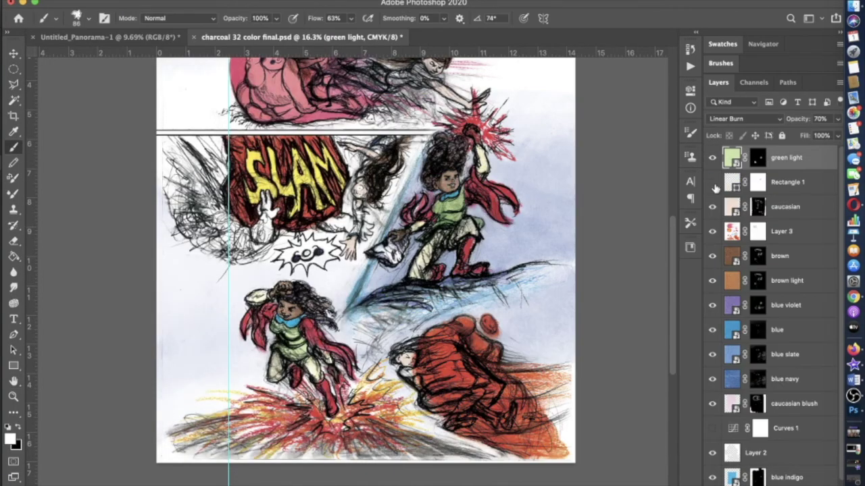
left_click_drag(784, 160, 784, 217)
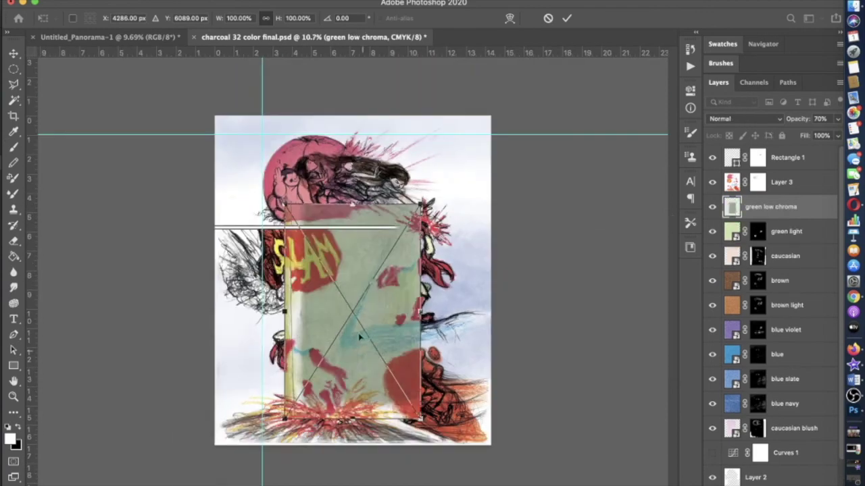
- Place the green low chroma texture scaled to 255.17% and hide it with a black-painted layer mask
left_click_drag(413, 223, 490, 135)
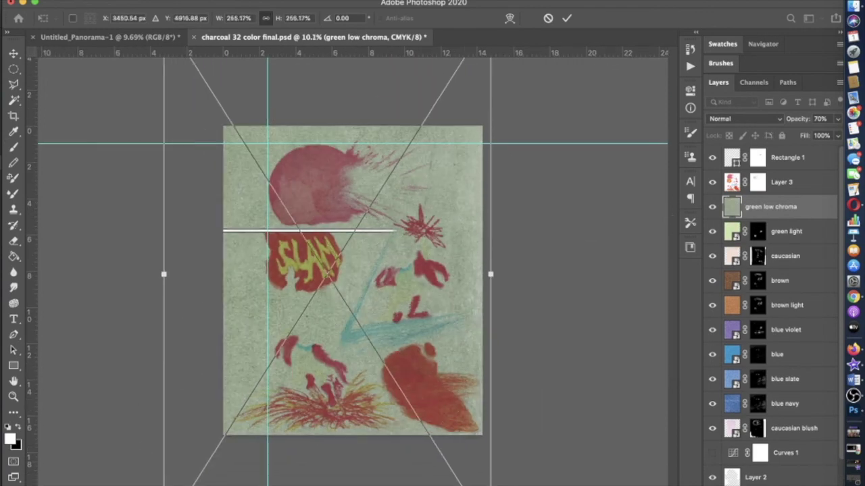
key("Return")
key("x")
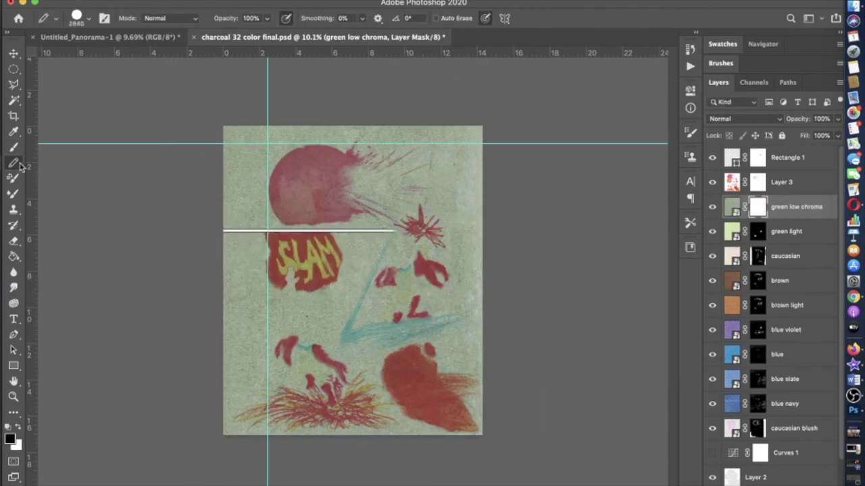
key("b")
- Try a muted green wash beside the pink sphere on the green low chroma mask with white, 1400 px at 27% opacity
left_click(87, 18)
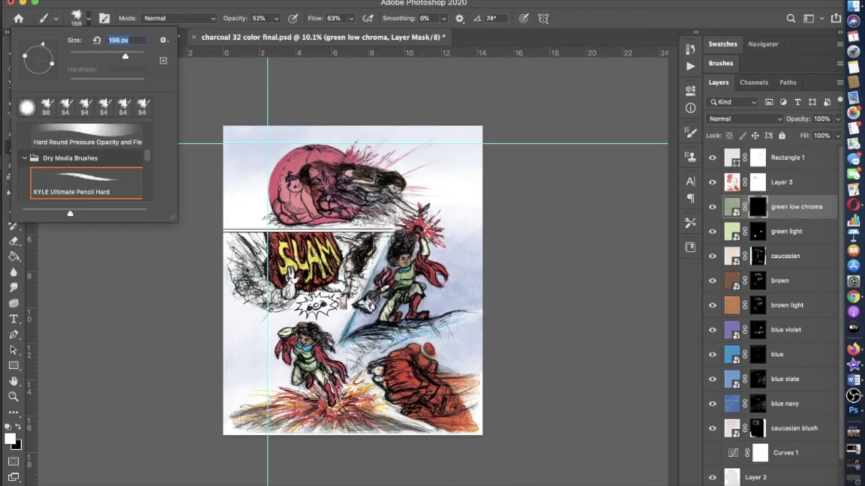
key("Return")
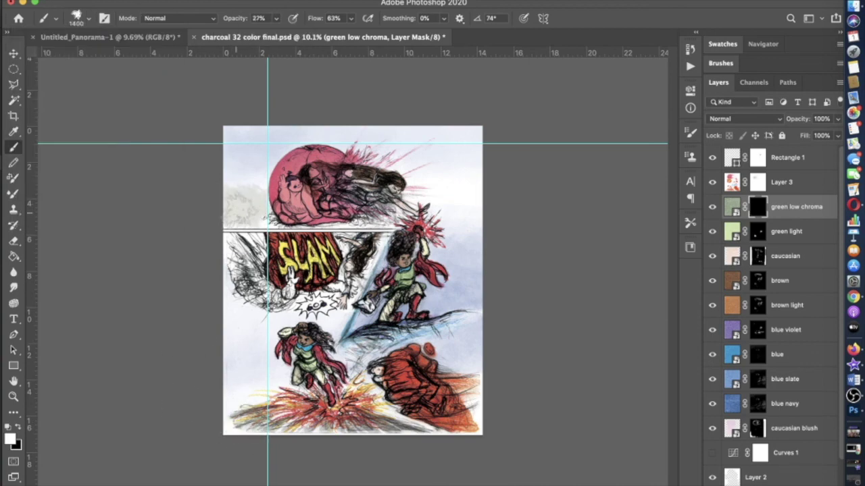
key("4")
left_click(757, 280)
left_click(87, 18)
type("140")
key("Return")
- Paint muted green along the hill edge beside the pink sphere on the green low chroma mask with white, 364 px at 40% opacity
left_click(791, 207)
left_click(88, 18)
type("364")
key("Return")
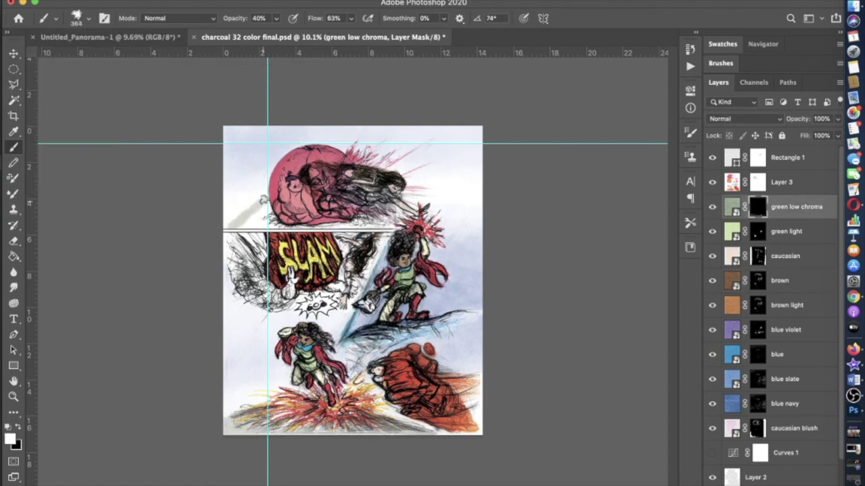
- Soften the muted green beside the pink sphere on the green low chroma mask with black, 1400 px at 10% opacity
key("x")
left_click(88, 19)
type("1400")
key("Return")
key("1")
key("8")
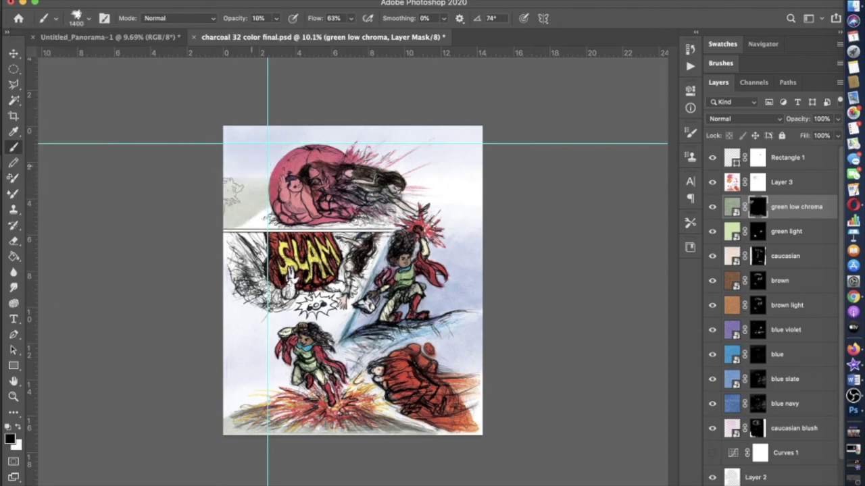
- Wash muted green along the page's left edge on the green low chroma mask with a 1400 px white brush
key("x")
key("3")
key("5")
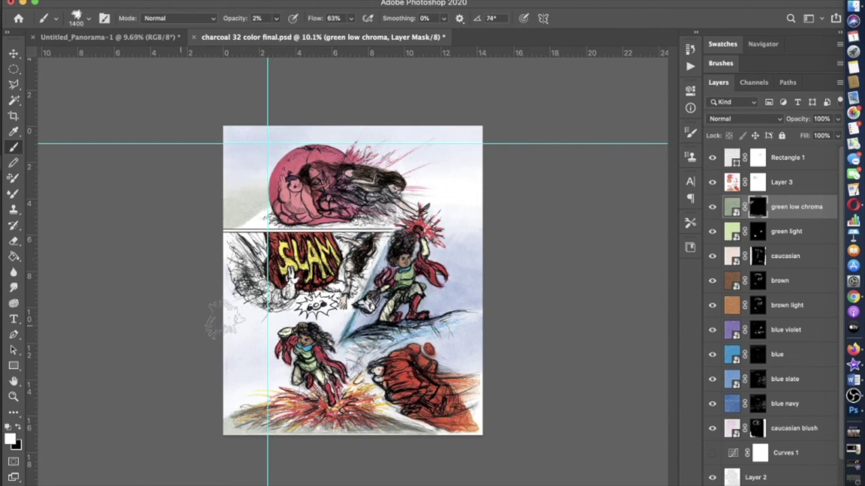
left_click_drag(203, 247, 223, 318)
key("x")
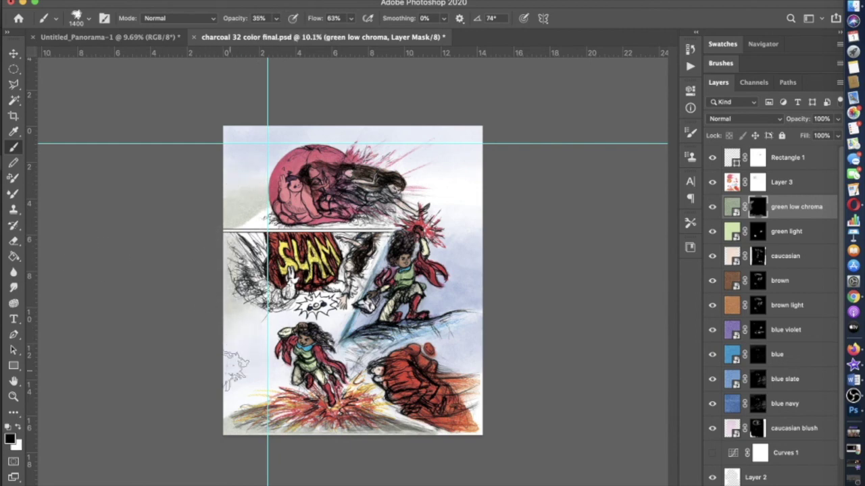
- Place the green texture above green low chroma and paint it over the hills and page edge on its mask with 114 px white
key("super+Tab")
left_click_drag(151, 203, 454, 236)
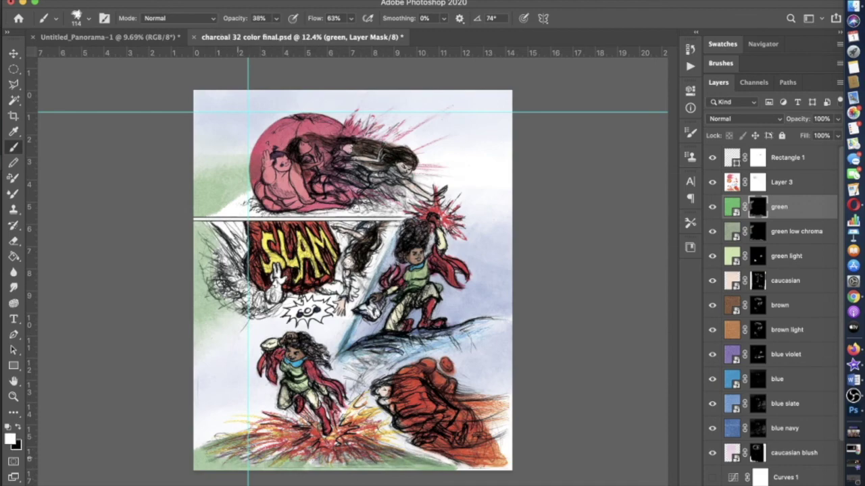
key("8")
key("4")
- Clean up the muted green's edges on the green low chroma mask with black, 114 px at 100% opacity
left_click(797, 231)
scroll(353, 267, "up", 1)
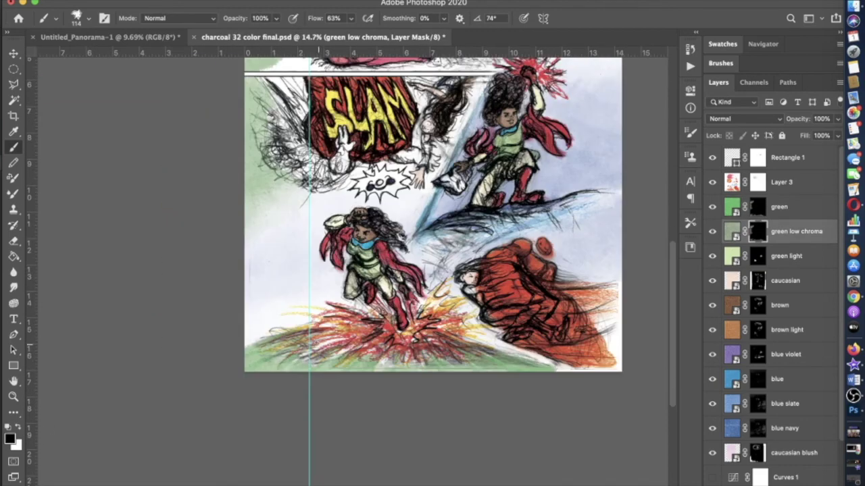
scroll(351, 271, "down", 1)
scroll(351, 270, "up", 1)
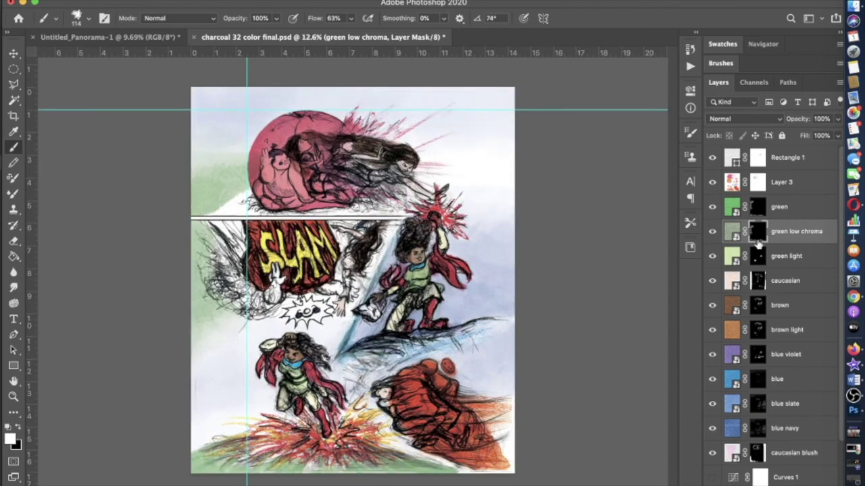
- Soften the green hill areas on the green and green low chroma masks with black, 198 px at 25% opacity
key("alt+bracketright")
key("x")
key("7")
key("4")
left_click(76, 18)
type("198")
key("Return")
key("2")
key("5")
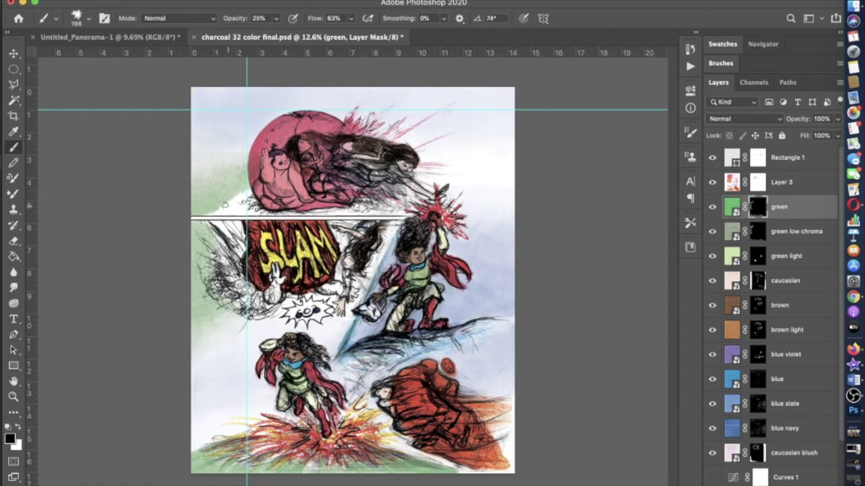
key("alt+bracketleft")
scroll(226, 205, "down", 1)
key("alt+bracketright")
scroll(352, 277, "down", 1)
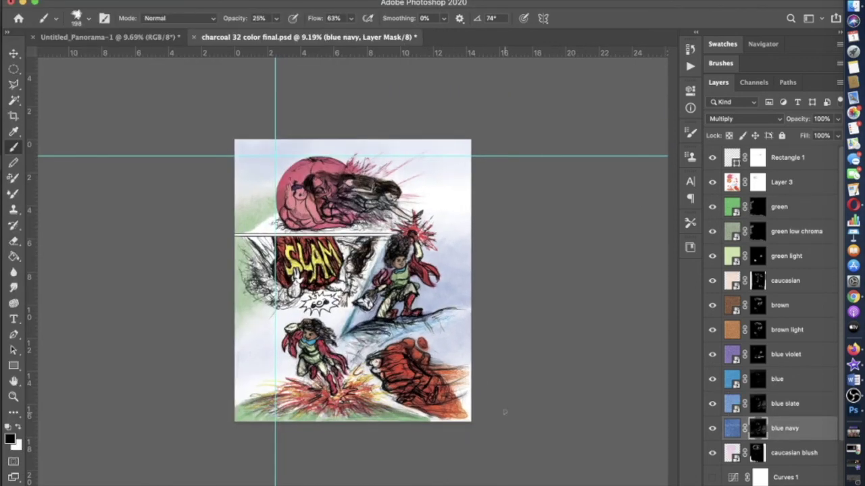
- Paint navy on the bottom-right figure's shoes on the blue navy mask with white, 51 px at 100% opacity
key("0")
key("x")
scroll(358, 412, "up", 5)
scroll(358, 250, "up", 1)
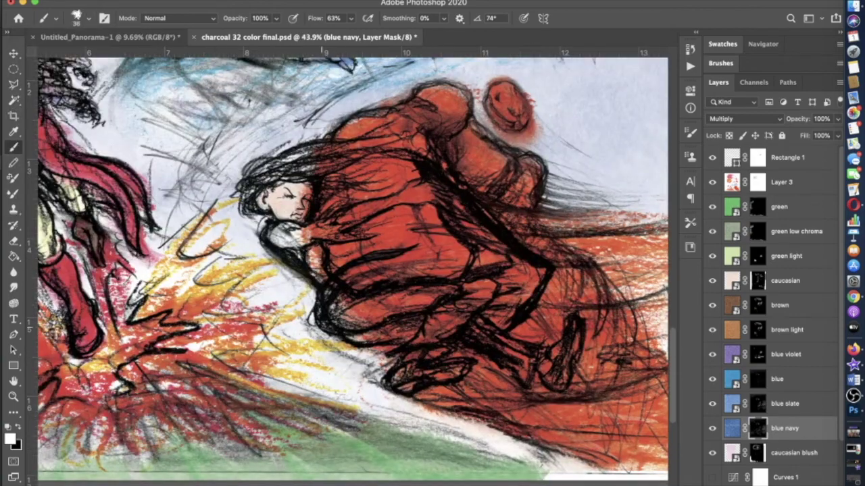
scroll(358, 250, "right", 3)
mouse_move(465, 379)
left_mouse_down()
mouse_move(472, 354)
mouse_move(491, 385)
left_mouse_up()
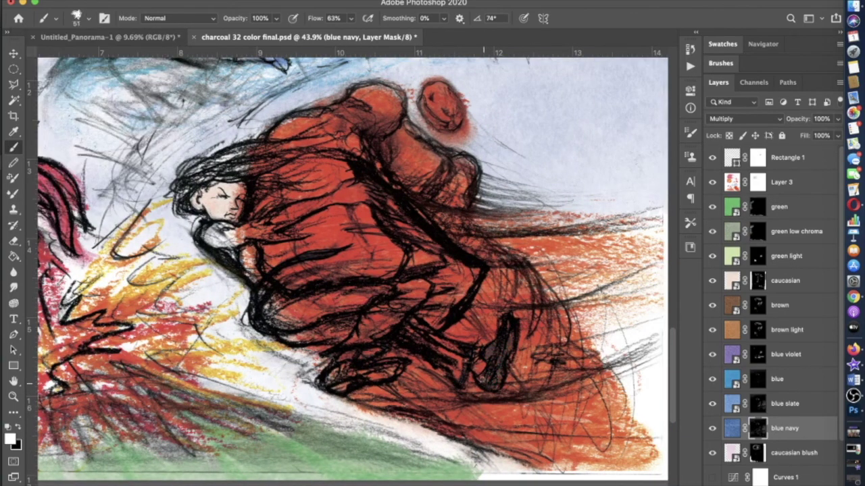
- Paint navy on the top panel's flying women's clothing on the blue navy mask with white, 51 px at 54% opacity
key("7")
key("9")
scroll(352, 270, "down", 3)
scroll(351, 270, "up", 3)
scroll(351, 270, "down", 2)
key("5")
key("4")
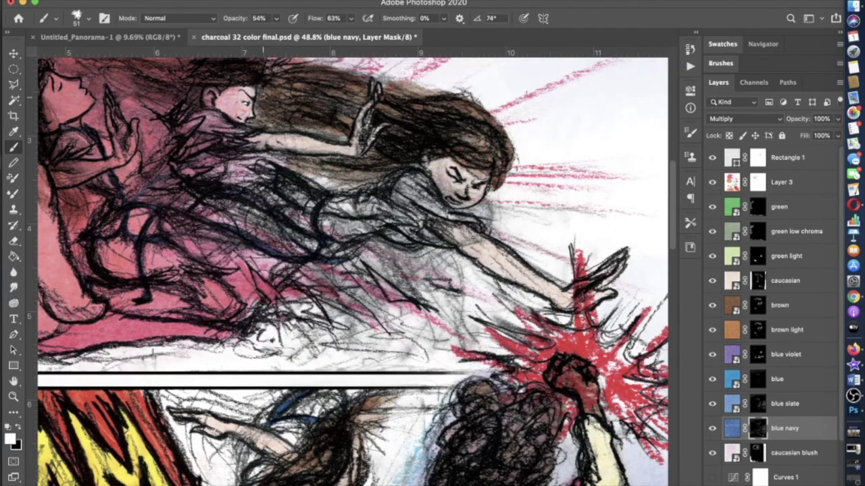
scroll(351, 271, "down", 2)
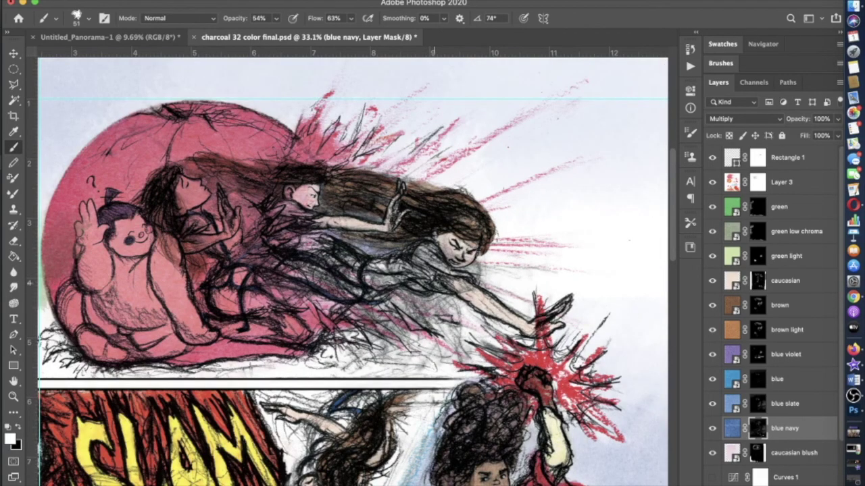
scroll(357, 215, "down", 3)
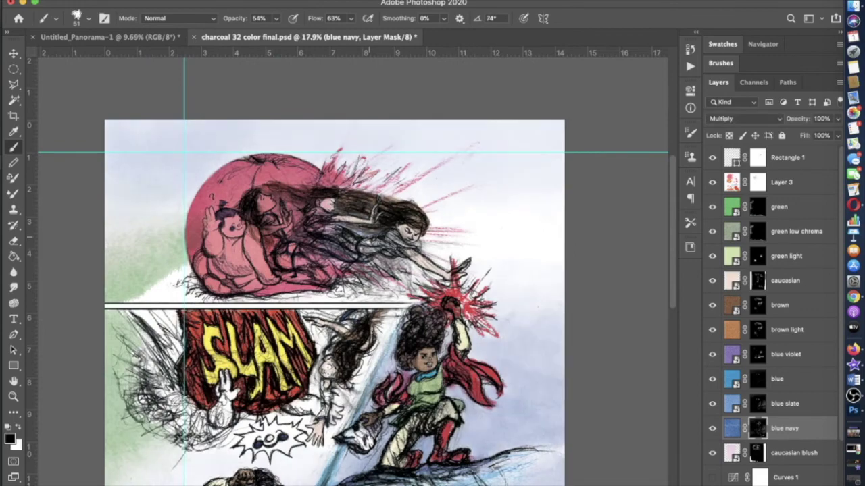
scroll(334, 304, "down", 2)
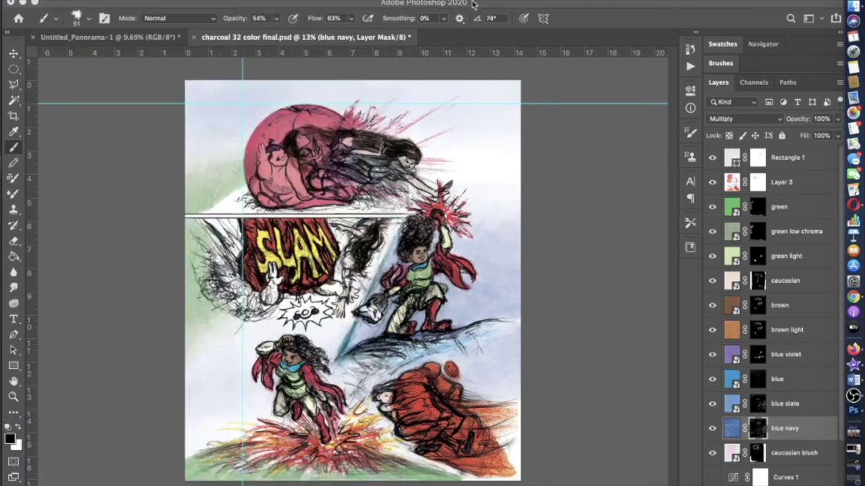
- Fade the green along the page's left edge on the green and green low chroma masks with black, 172 px at 25% opacity
left_click(779, 207)
left_click(275, 18)
left_click_drag(276, 31, 257, 32)
key("alt+bracketleft")
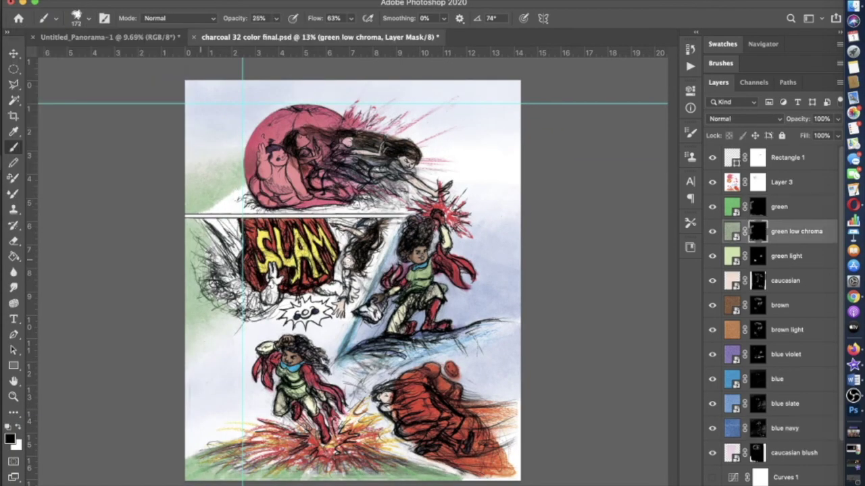
- Merge all the colour layers from caucasian blush up to green into one layer
left_click(747, 307)
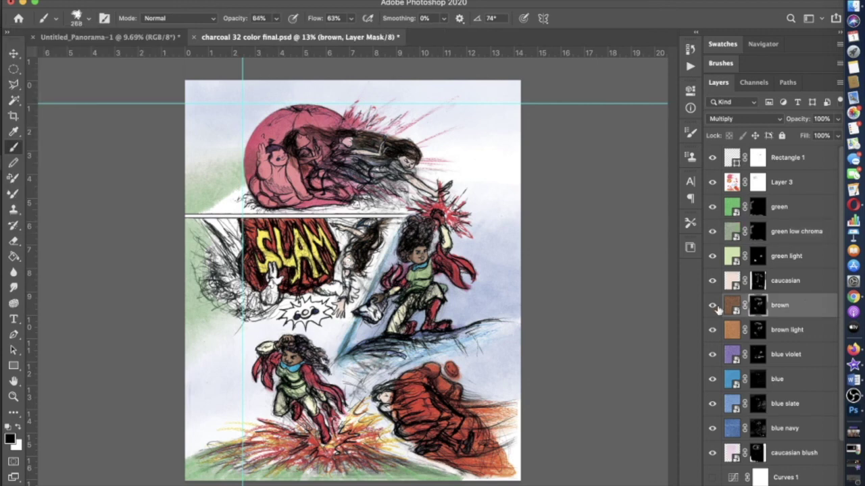
left_click(777, 454)
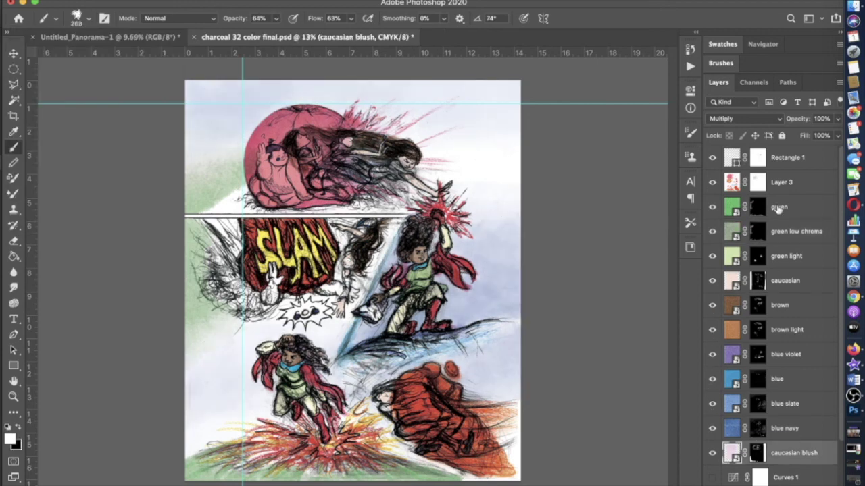
left_click(779, 208, "shift")
key("super+e")
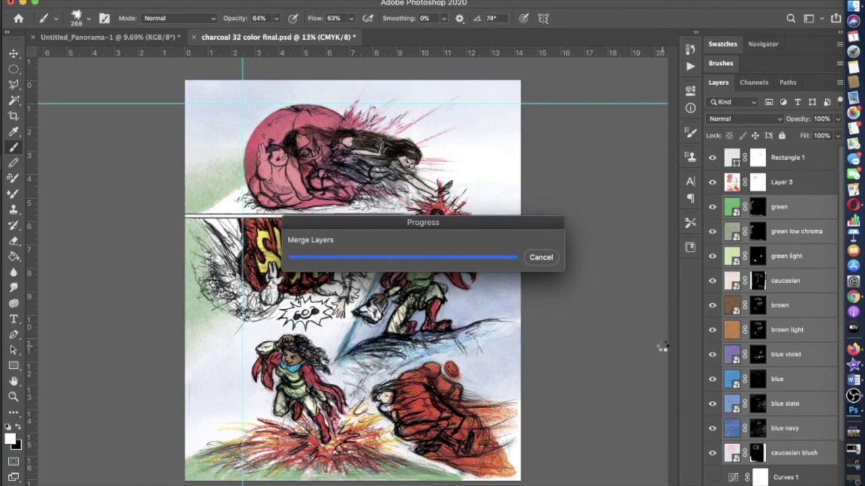
- Try to merge the merged colour layer with the blue indigo layer and set the result's blend mode to Multiply
left_click(712, 206)
left_click(712, 206)
left_click(712, 206)
left_click(712, 207)
left_click(712, 207)
right_click(729, 231)
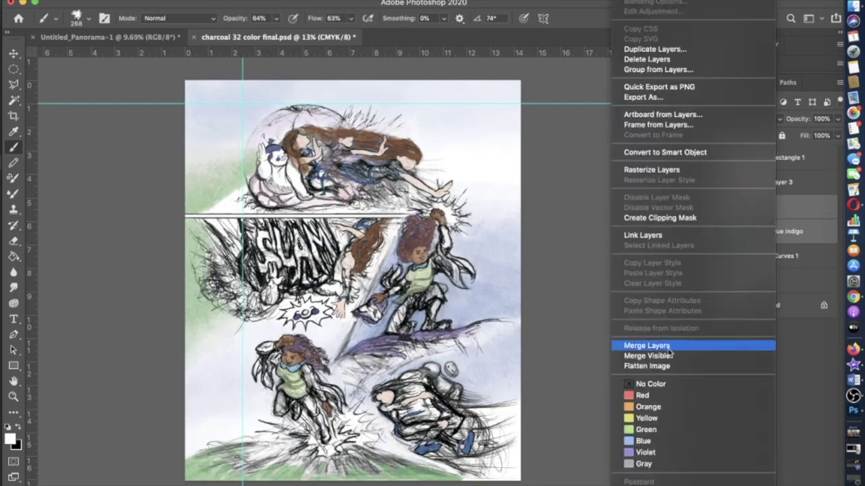
left_click(658, 344)
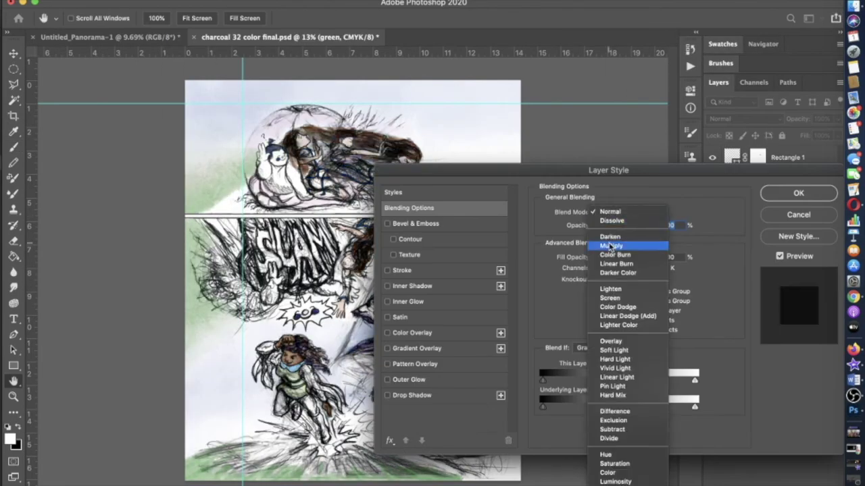
left_click(797, 193)
left_click(713, 182)
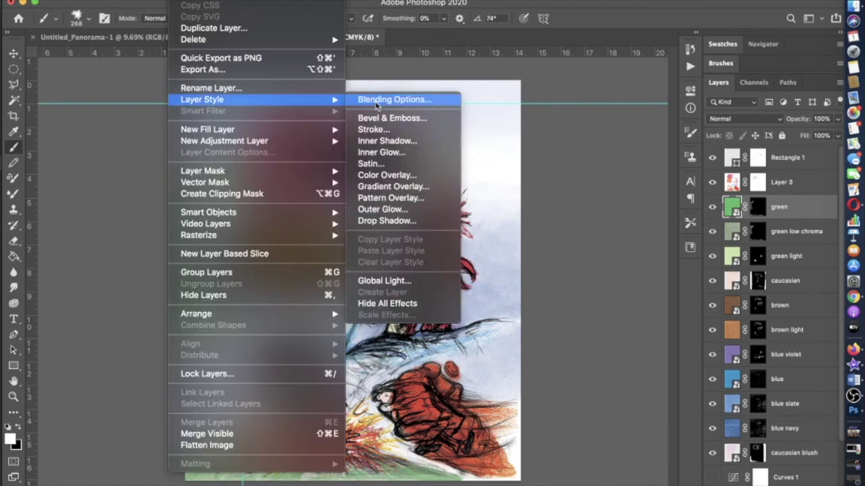
- Set the green layer's blend mode to Multiply
left_click(411, 153)
left_click(611, 211)
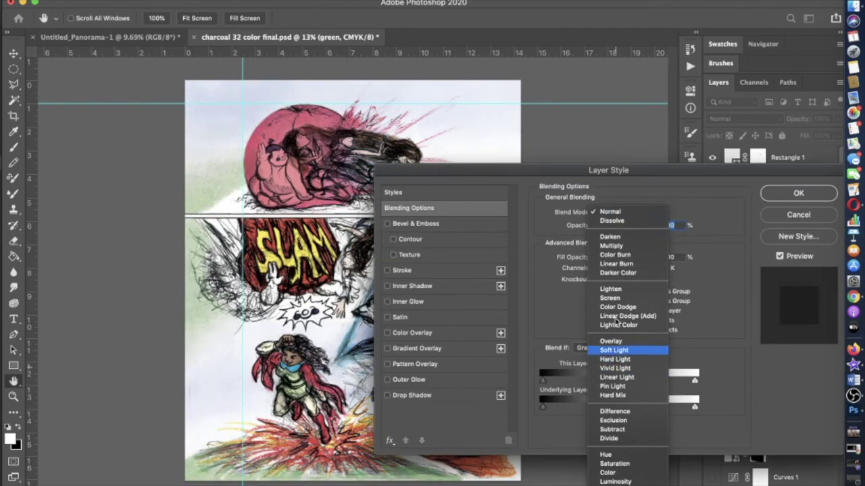
left_click(611, 246)
left_click(799, 193)
- Move the green light layer directly below Layer 3 and merge the other colour layers into one
key("b")
left_click(797, 231)
double_click(804, 207)
left_click(797, 166)
left_click_drag(787, 256, 787, 203)
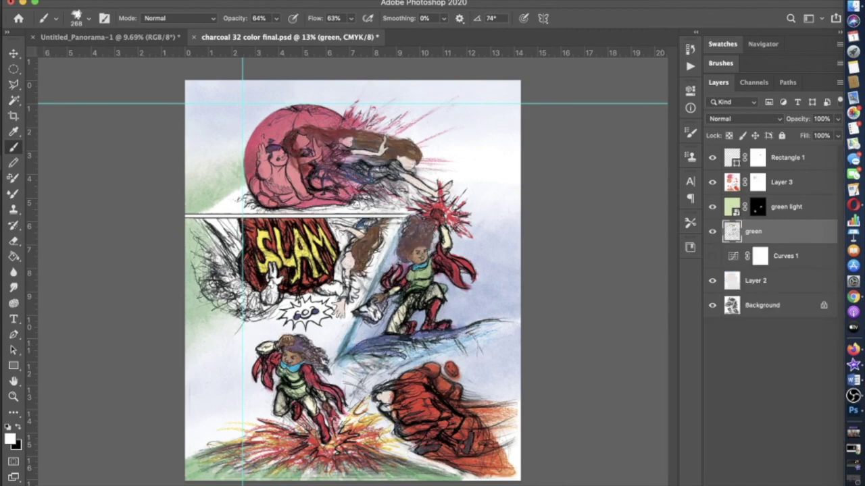
- Set the merged green layer's blend mode to Multiply
double_click(804, 231)
left_click(612, 212)
left_click(611, 246)
left_click(798, 193)
- Clean the red burst around the raised fist on Layer 3 with white, 111 px at 79% opacity
left_click(712, 182)
left_click(784, 182)
scroll(446, 217, "up", 5)
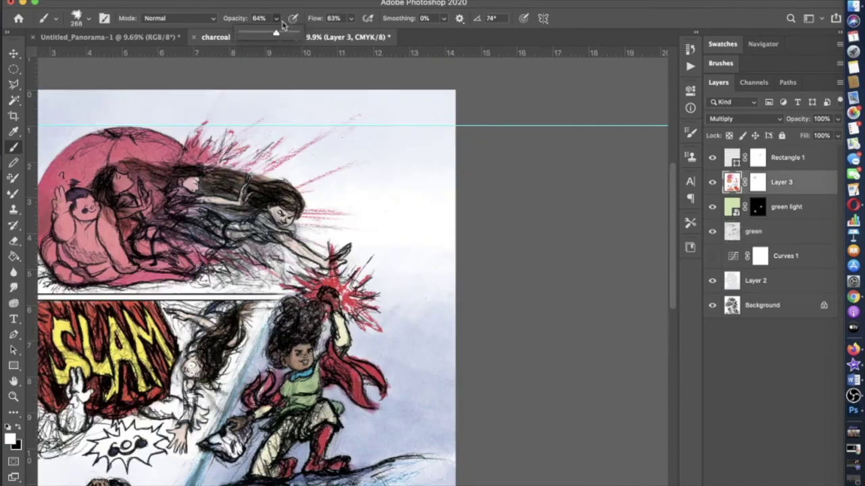
left_click(81, 19)
key("Return")
key("0")
key("7")
key("9")
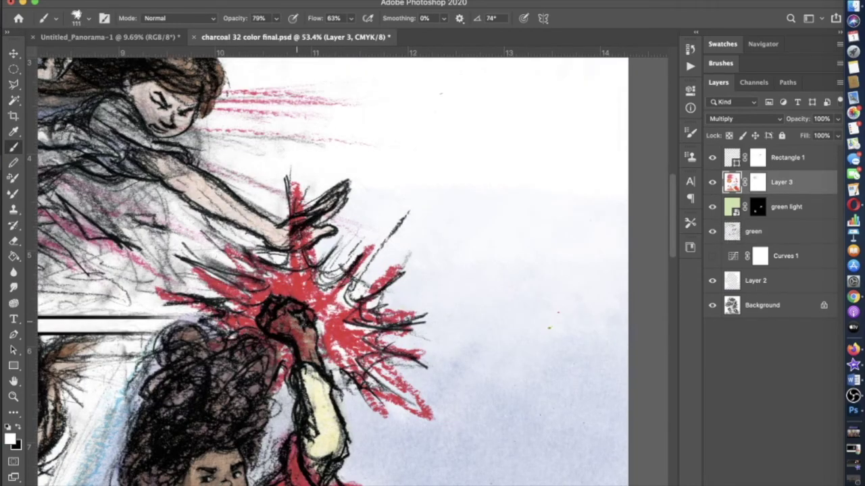
- Place the orange texture above Layer 3, scale it over the whole page and hide the layer
scroll(279, 257, "down", 5)
key("2")
key("4")
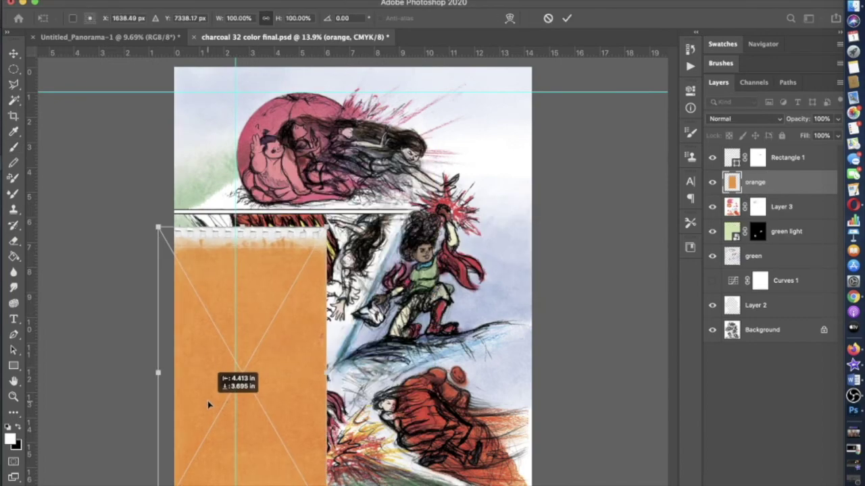
scroll(364, 250, "down", 3)
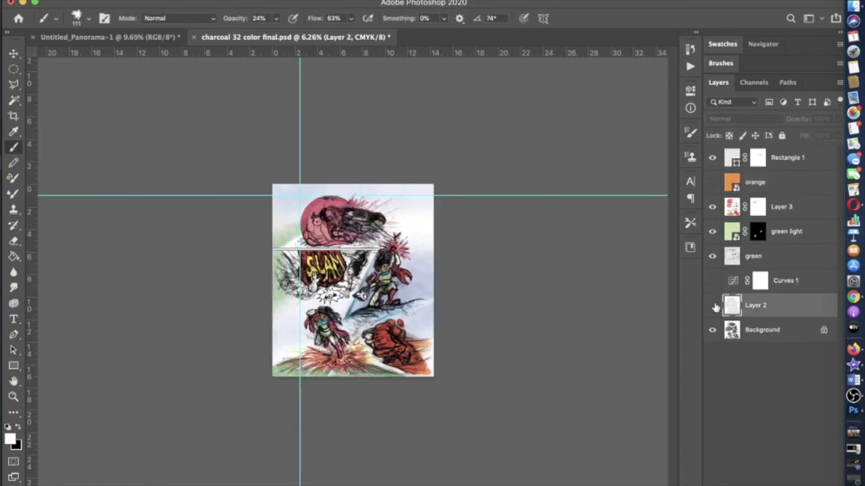
- Clean the charcoal smudges around the falling woman in the SLAM panel on Layer 2 with white, 86 px at 83% opacity
scroll(375, 311, "up", 10)
key("bracketleft")
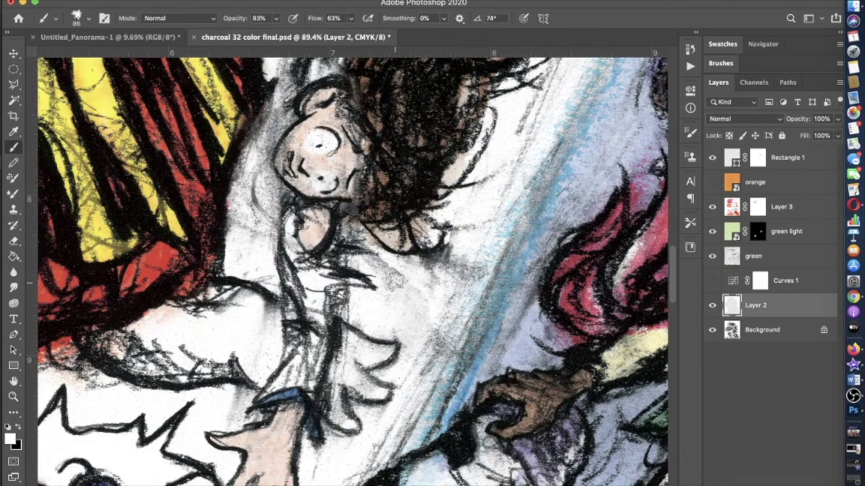
scroll(392, 318, "up", 3)
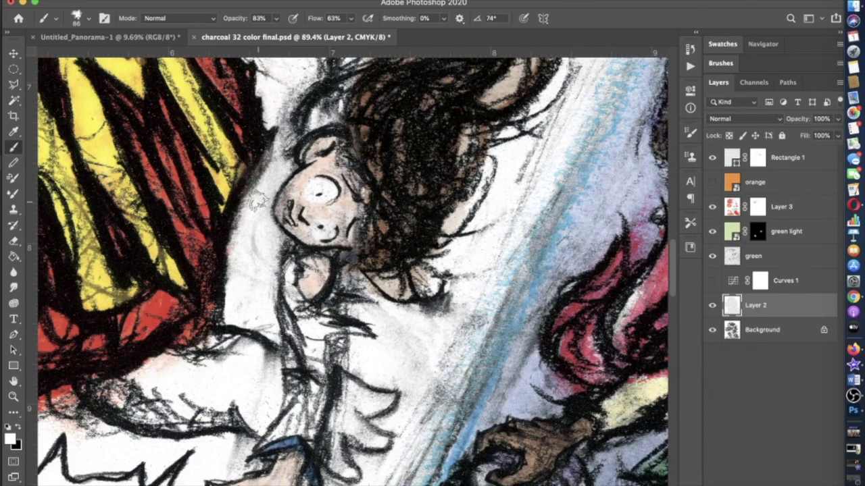
scroll(284, 102, "up", 5)
scroll(309, 263, "down", 2)
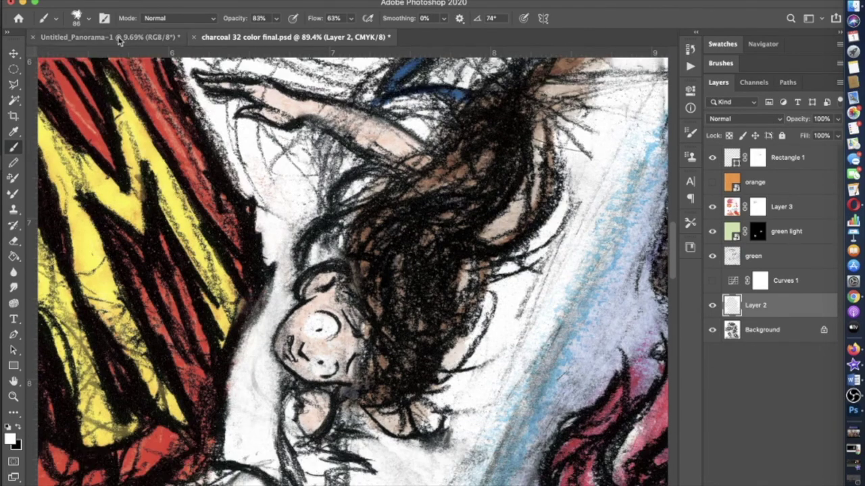
- Touch up the falling woman's face and eyes on Layer 2 with white, 19 px at 50% opacity
scroll(309, 264, "up", 3)
key("bracketleft")
key("bracketleft")
key("bracketleft")
key("bracketleft")
key("5")
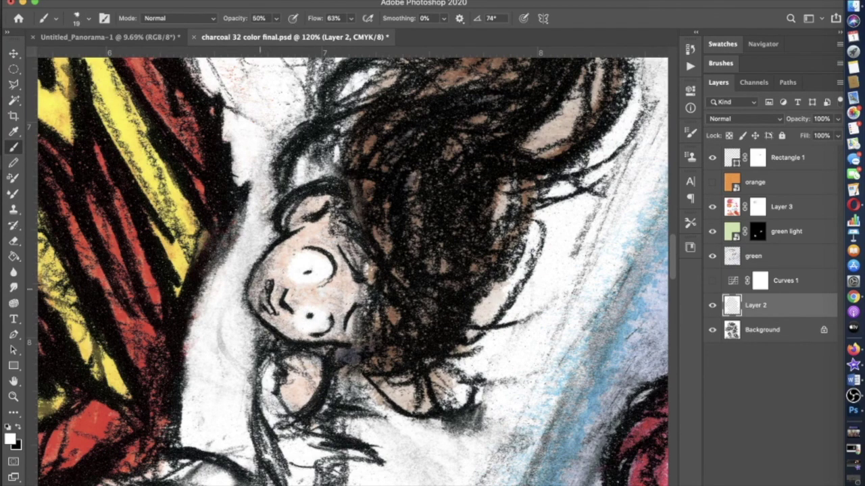
scroll(304, 270, "down", 8)
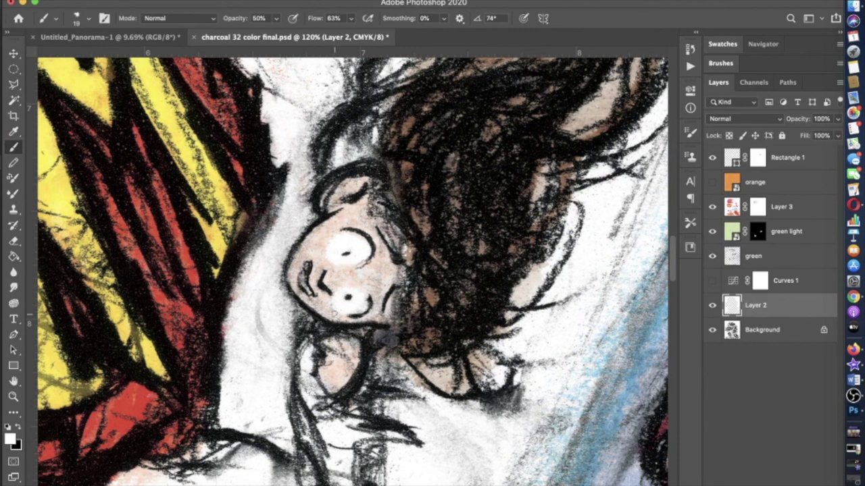
- Delete the Curves 1 mask and clean red off the reaching hand on Layer 3 with white, 62 px at 42% opacity
left_click(760, 280)
scroll(601, 271, "down", 5)
scroll(601, 270, "up", 5)
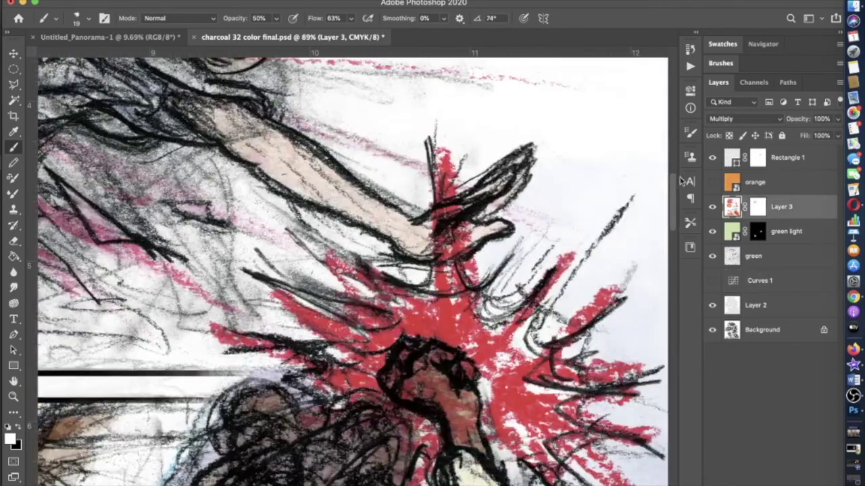
left_click(55, 18)
key("Escape")
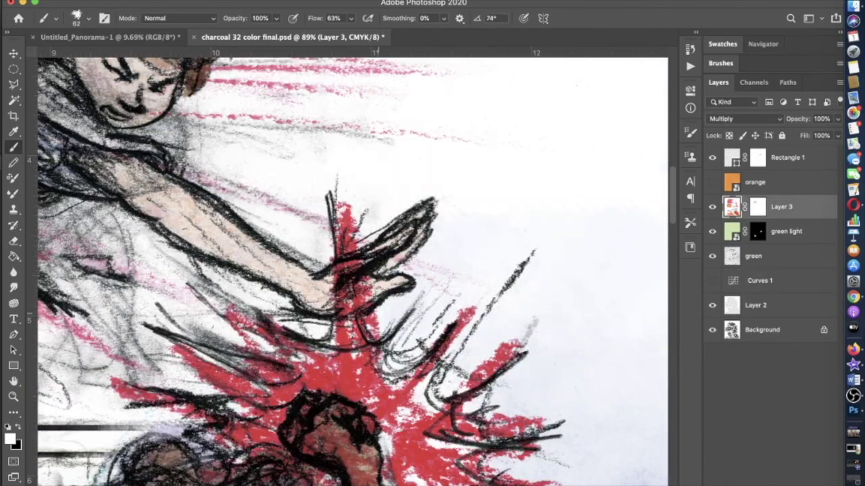
scroll(353, 289, "down", 4)
scroll(353, 289, "up", 4)
key("4")
key("2")
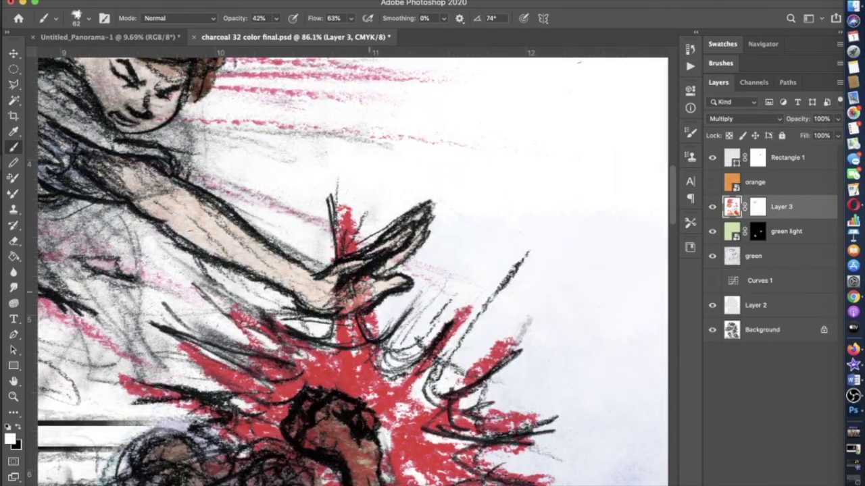
- Clean the red bleeding around the raised-fist heroine's cape on Layer 3 with white, 62 px at 49% and 99% opacity
scroll(359, 296, "down", 6)
scroll(299, 323, "up", 4)
key("4")
key("9")
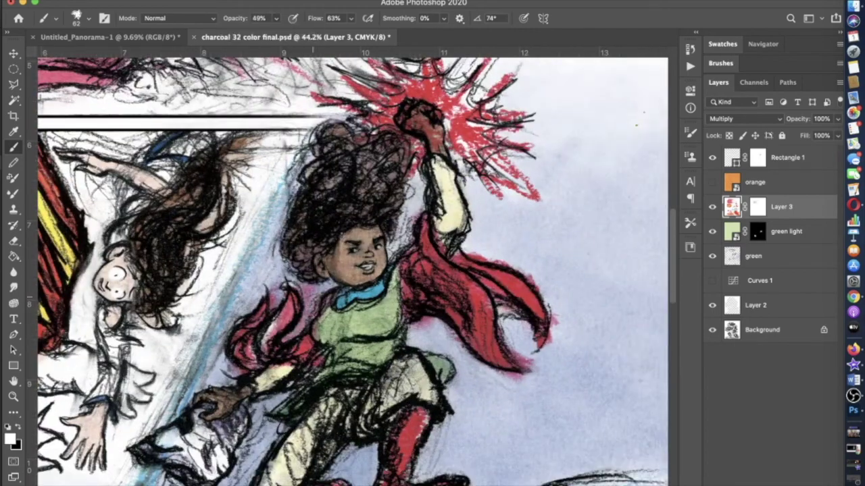
scroll(352, 270, "down", 3)
scroll(351, 270, "up", 3)
key("9")
key("9")
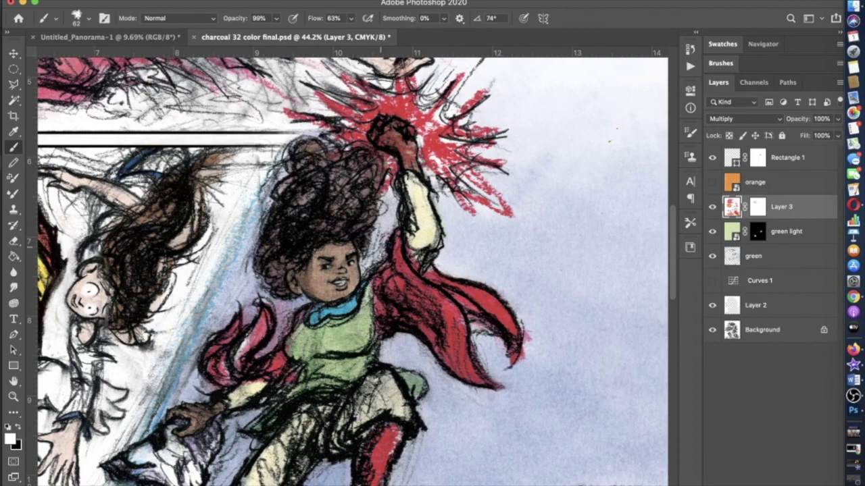
- Clean the stray red around the running heroine on Layer 3 with white, 62 px at 99% opacity
scroll(351, 270, "down", 5)
scroll(189, 406, "up", 4)
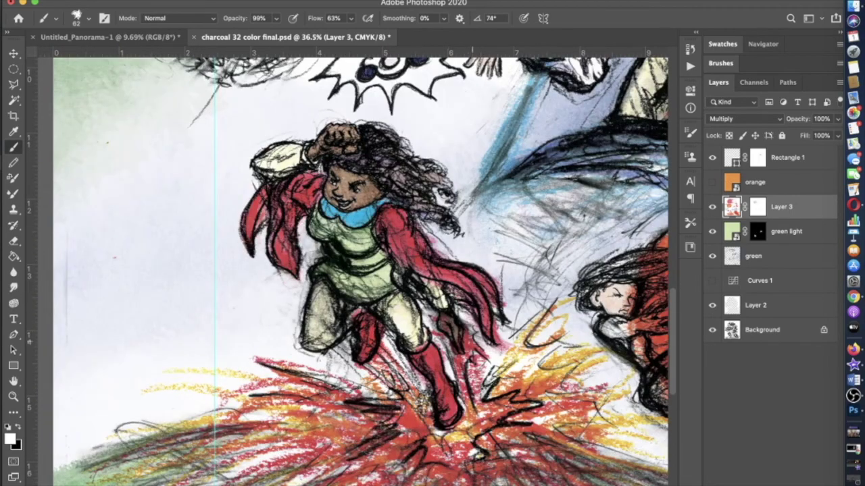
scroll(352, 270, "down", 2)
scroll(352, 270, "right", 2)
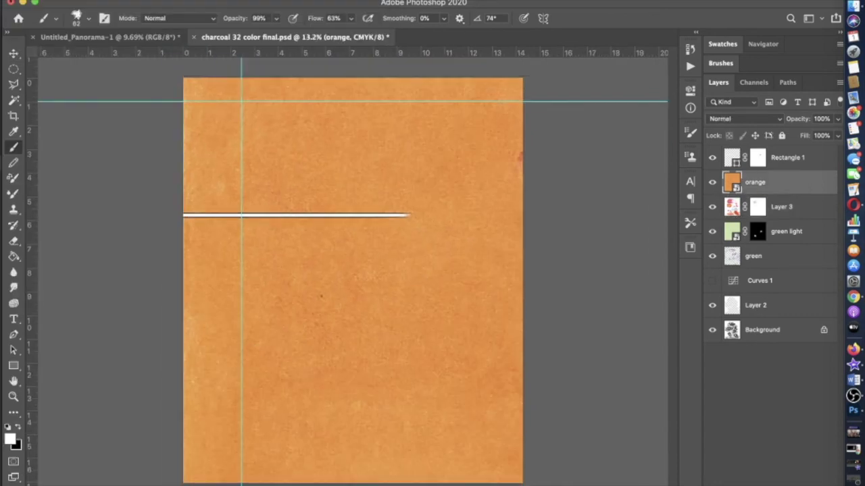
- Show the orange layer, rasterize it and hide its texture behind a black layer mask
right_click(774, 186)
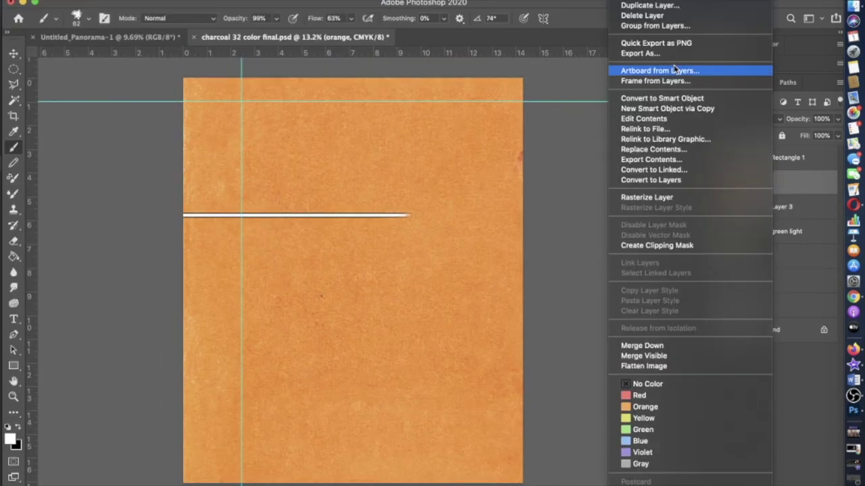
key("Escape")
key("super+i")
- Paint orange on the top panel's ground and the SLAM panel's dust on the orange mask with white at 21% and 5% opacity
scroll(432, 270, "up", 2)
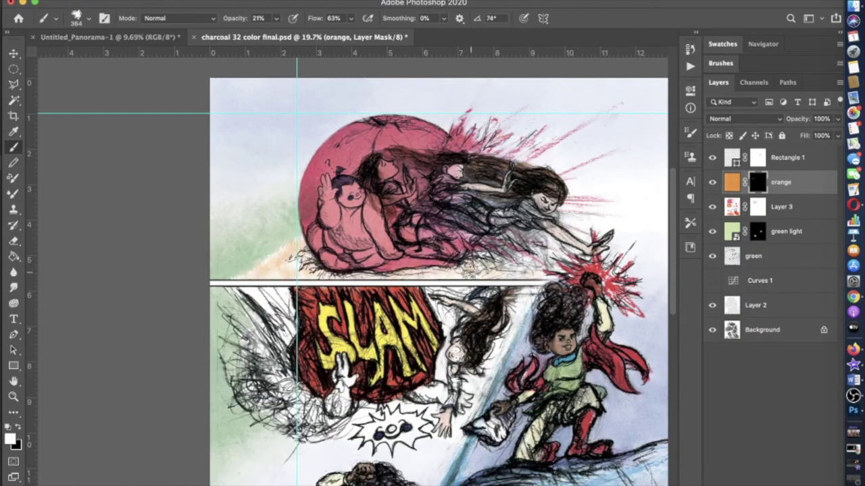
scroll(471, 273, "down", 3)
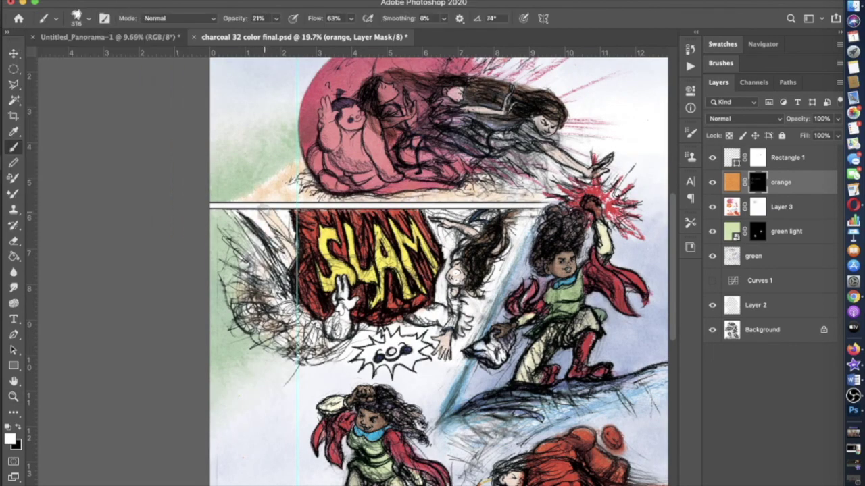
key("1")
key("8")
key("5")
scroll(433, 271, "down", 3)
scroll(432, 270, "up", 3)
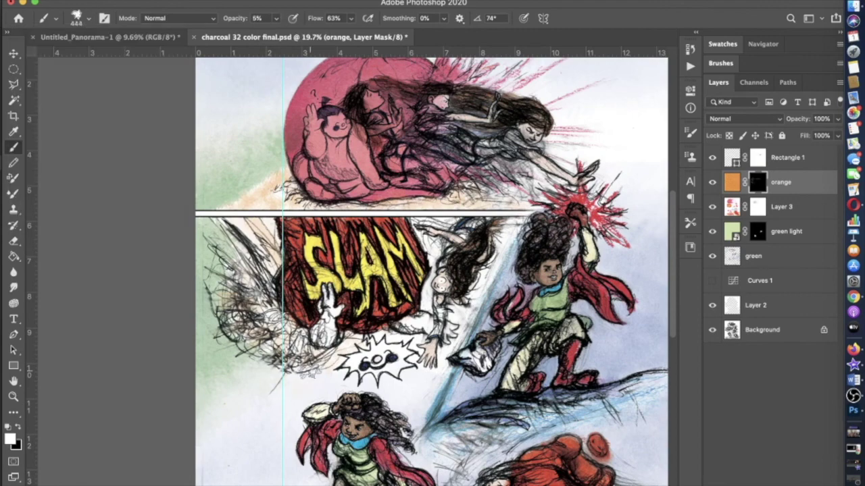
- Touch up the orange in the SLAM panel on its mask with black at 73% and white, 68 px at 18% opacity
key("9")
scroll(432, 271, "up", 3)
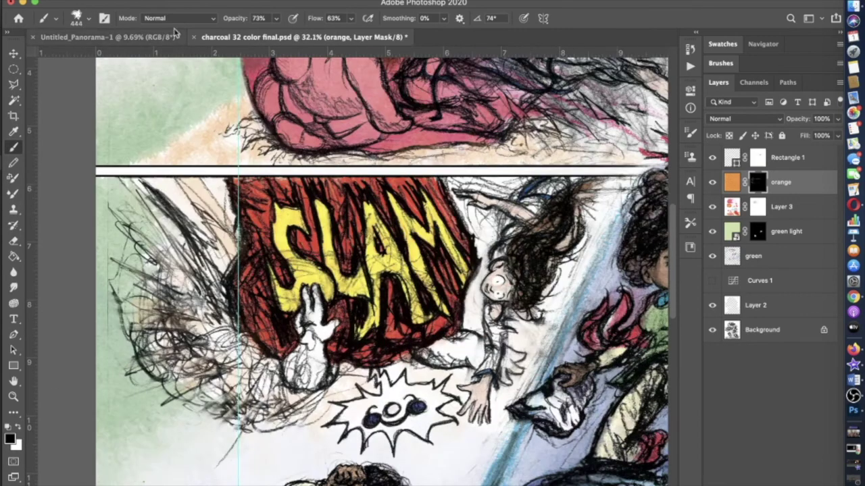
scroll(432, 271, "down", 2)
key("1")
key("8")
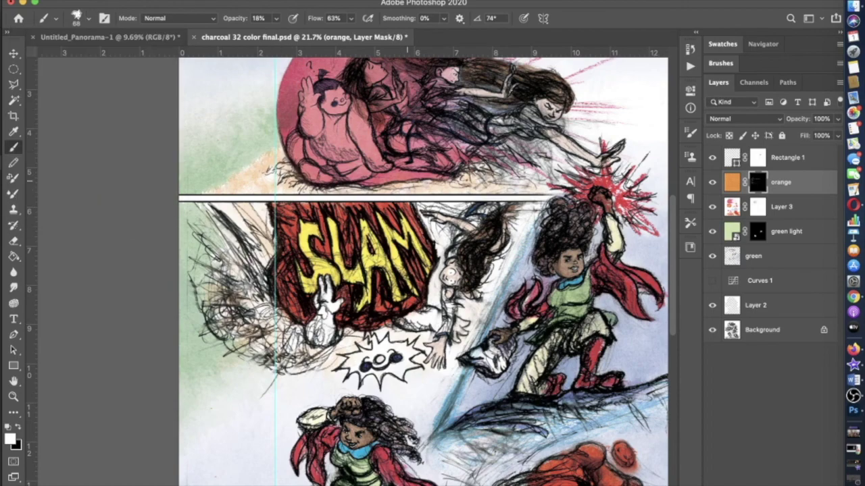
- Clean the outer edge of the raised fist's red burst on Layer 3 with white, 159 px at 100% and 88% opacity
scroll(281, 367, "down", 2)
left_click(781, 207)
key("0")
scroll(282, 367, "up", 4)
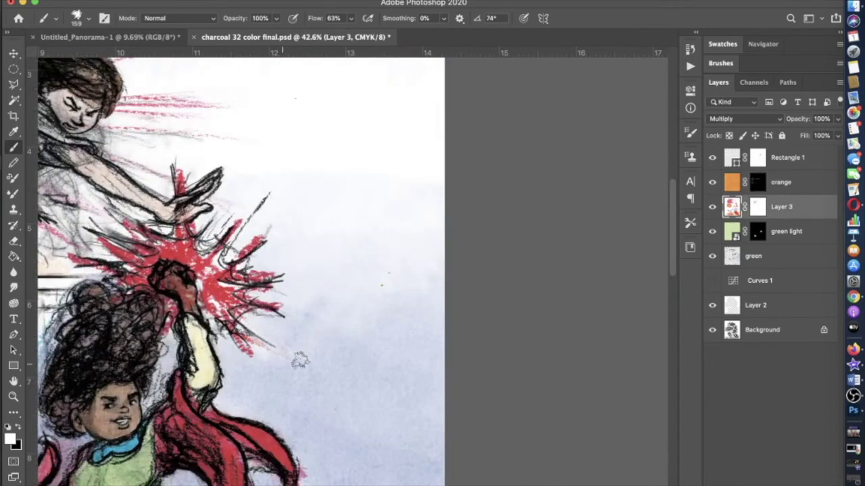
scroll(333, 331, "down", 2)
key("8")
key("8")
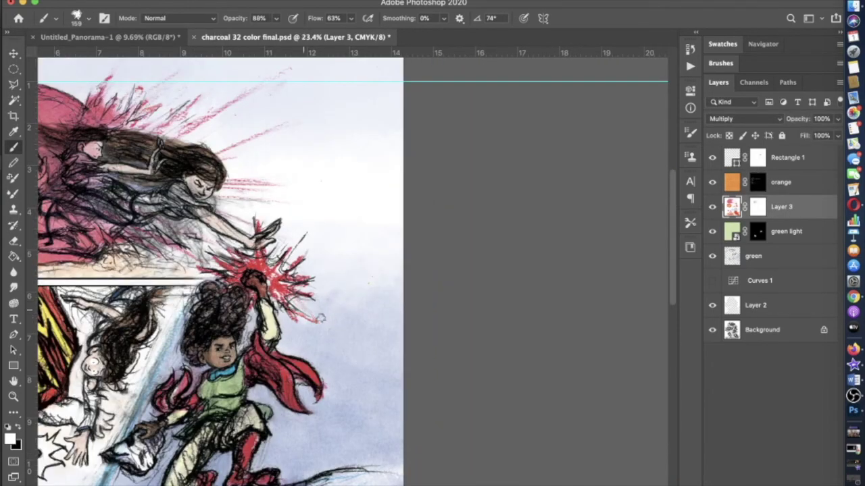
- Paint orange on the bottom-right figure's robe and motion trails on the orange mask with white, 159 px at 24% and 11% opacity
scroll(324, 323, "down", 2)
key("alt+]")
scroll(324, 323, "up", 5)
scroll(324, 270, "down", 2)
mouse_move(215, 242)
left_mouse_down()
mouse_move(267, 328)
mouse_move(395, 284)
left_mouse_up()
left_click(757, 182)
key("2")
key("4")
left_click_drag(142, 250, 270, 210)
left_click_drag(149, 298, 311, 318)
mouse_move(189, 176)
left_mouse_down()
mouse_move(304, 128)
mouse_move(358, 226)
left_mouse_up()
scroll(318, 270, "down", 1)
left_click_drag(432, 183, 382, 154)
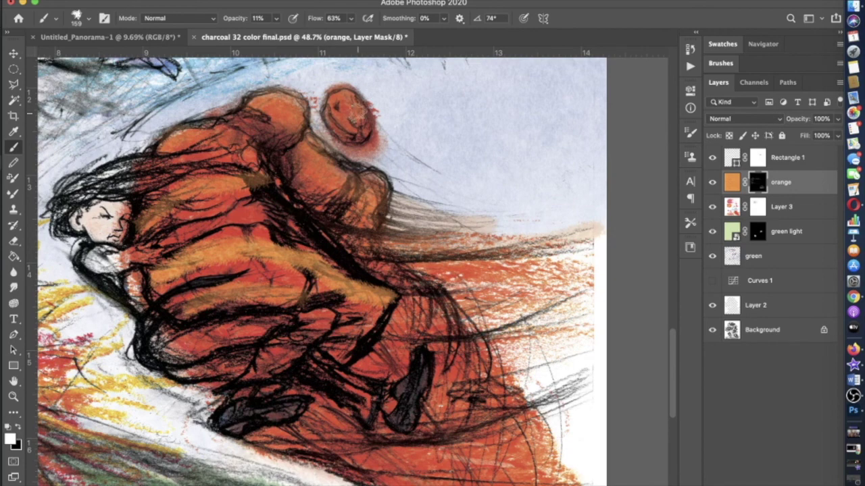
scroll(608, 351, "down", 5)
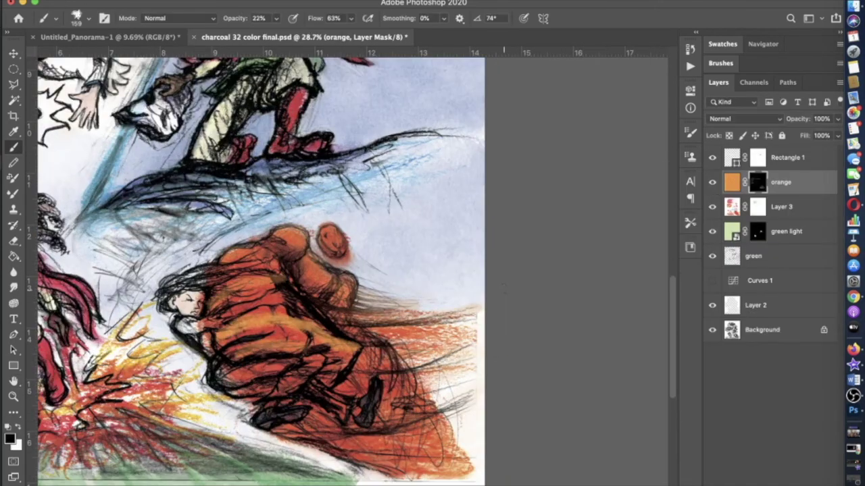
- Duplicate the orange layer with its mask and set the original orange layer's blend mode to Multiply
key("ctrl+j")
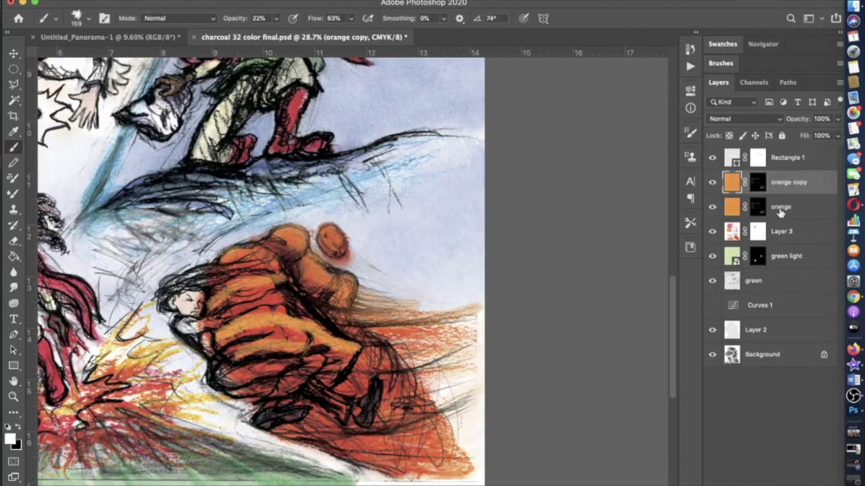
left_click(611, 246)
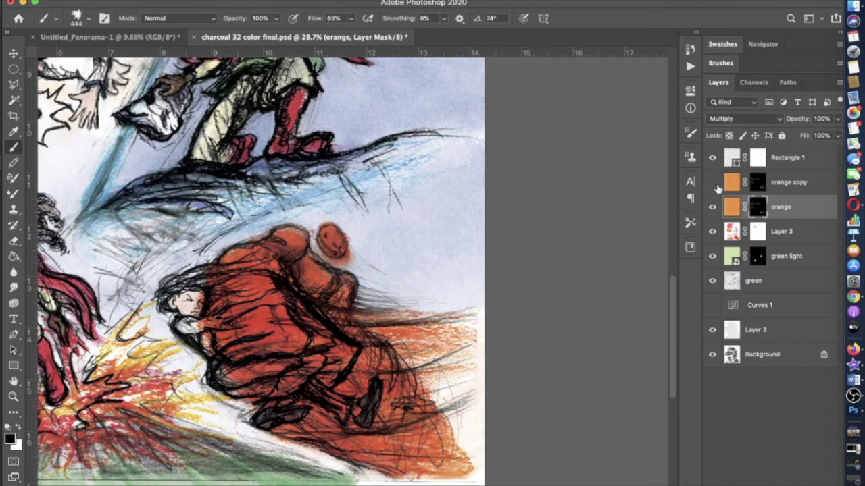
- Erase the orange stripes from the bottom-right figure's robe on the orange copy mask with black, 444 px at 100% opacity
left_click(783, 182)
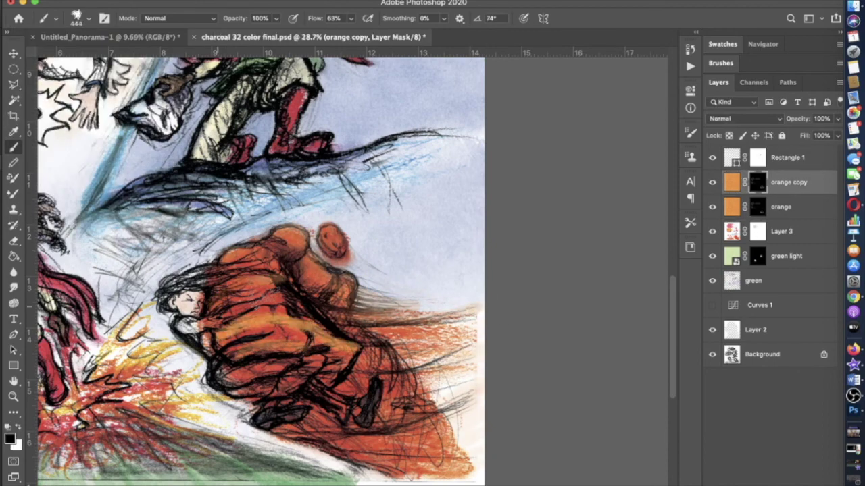
scroll(351, 271, "down", 3)
scroll(482, 466, "up", 5)
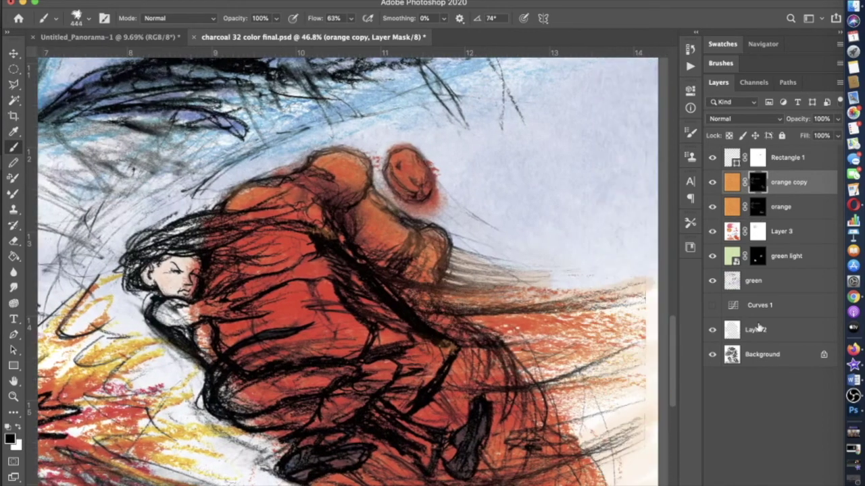
- Paint orange highlights on the bottom-right figure's robe on the orange copy mask with white, 111 px at 9% and 42% opacity
key("x")
left_click(76, 18)
left_click_drag(124, 40, 112, 40)
key("Return")
key("3")
key("4")
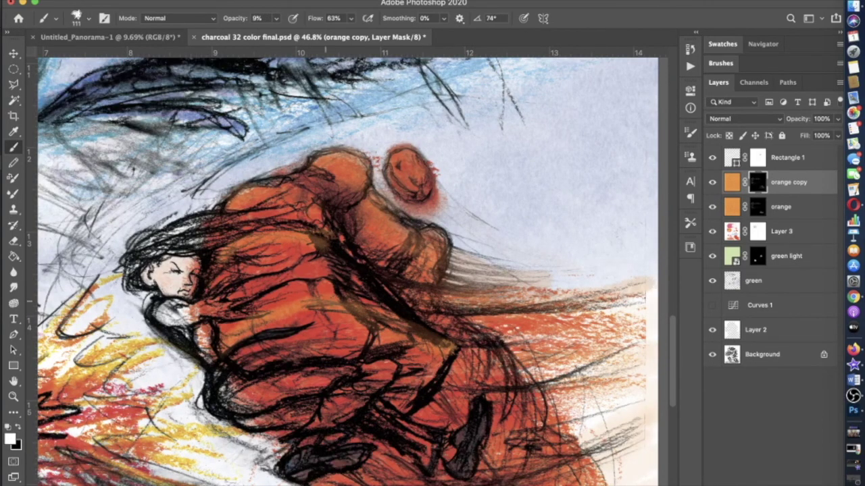
key("4")
key("2")
mouse_move(304, 324)
left_mouse_down()
mouse_move(244, 270)
mouse_move(325, 247)
left_mouse_up()
key("x")
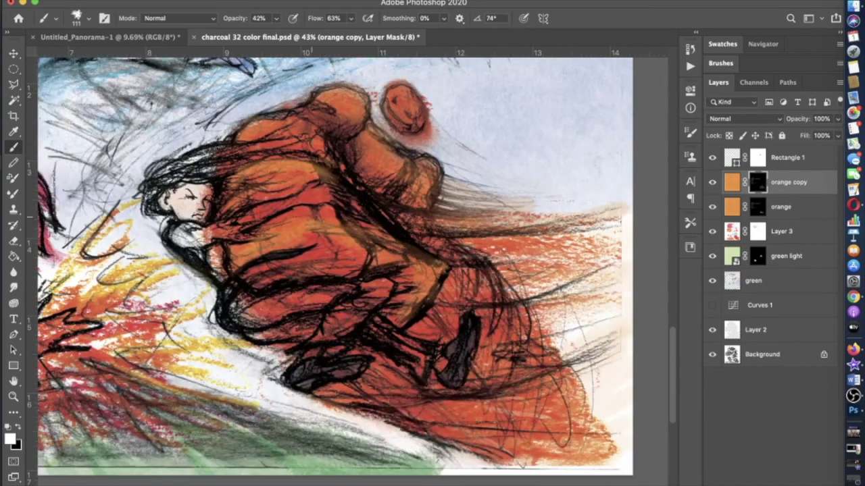
- Hide and show Layer 3 and the orange copy layer to compare the colours on the bottom-right figure's robe
key("0")
key("8")
scroll(486, 422, "down", 3)
left_click(87, 18)
key("Escape")
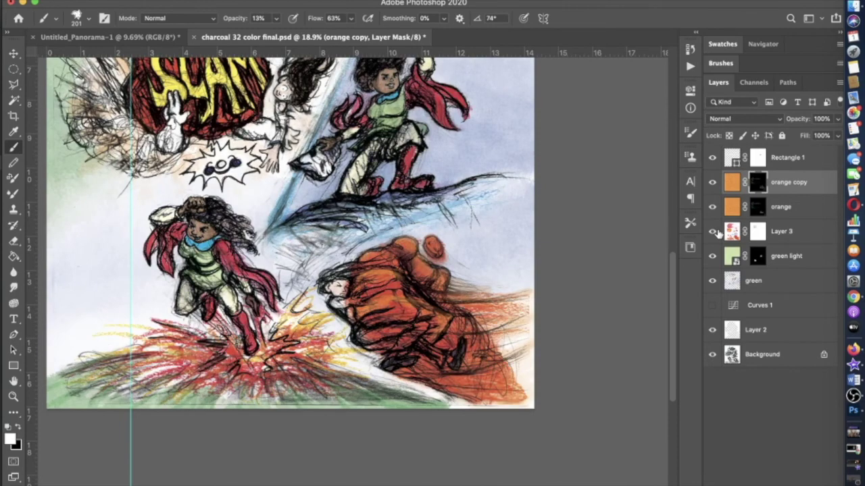
left_click(718, 233)
key("x")
key("8")
key("9")
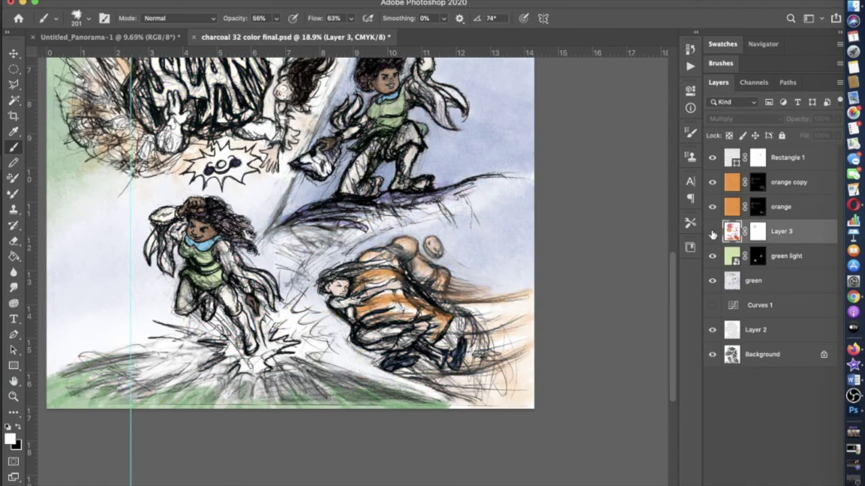
scroll(180, 264, "up", 2)
left_click(713, 183)
left_click(713, 182)
left_click(757, 183)
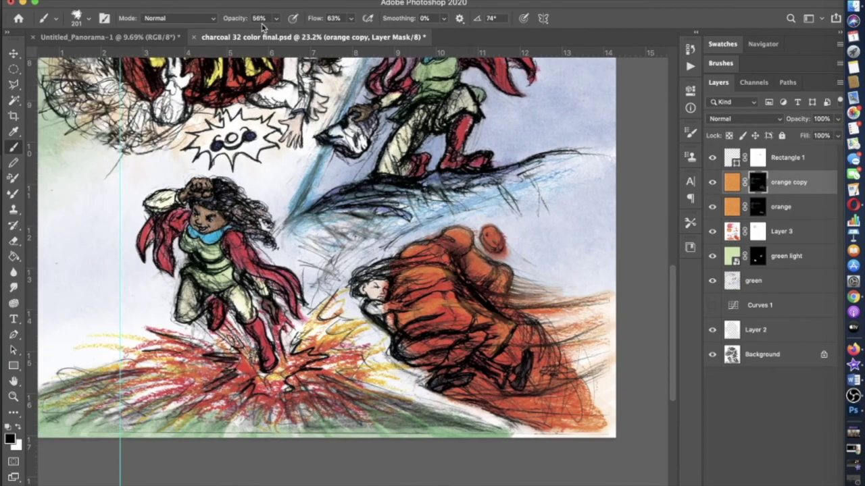
left_click(712, 182)
- Refine the bottom-right figure's orange on the orange copy mask with a 188 px brush at 35% opacity
scroll(324, 243, "down", 1)
key("x")
key("1")
key("4")
left_click(88, 18)
left_click_drag(115, 34, 75, 35)
left_click(247, 4)
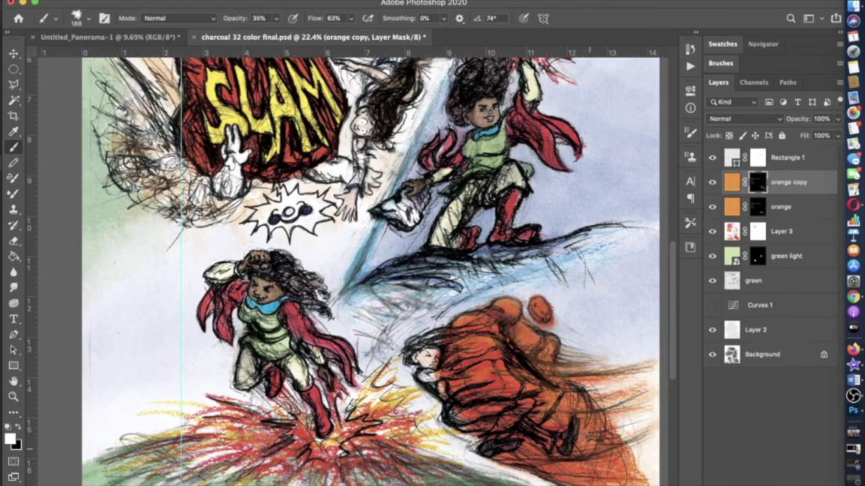
key("x")
key("0")
key("super+0")
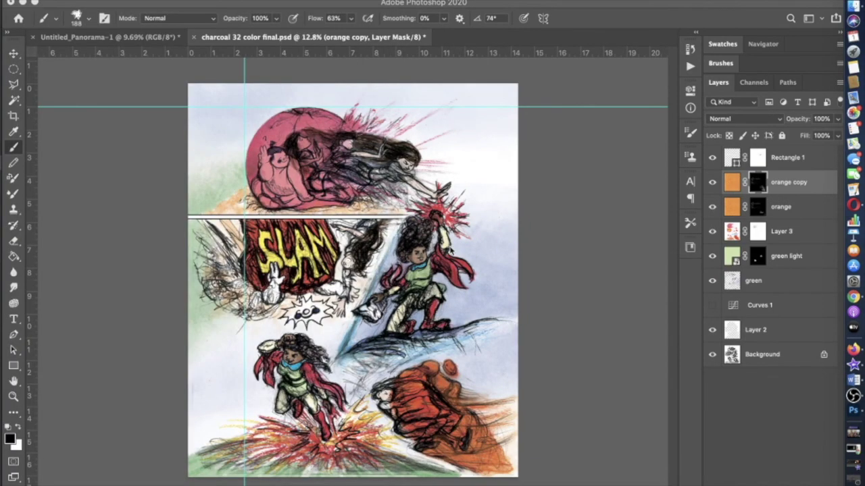
- Place the red hot pink texture above the orange copy layer and hide it with a black mask
scroll(402, 439, "down", 2)
key("Return")
key("b")
left_click(86, 18)
left_click(81, 247)
mouse_move(284, 189)
left_mouse_down()
mouse_move(291, 379)
mouse_move(617, 256)
left_mouse_up()
key("super+equal")
key("super+equal")
- Reveal hot pink on the seated sumo's loincloth by painting the red hot pink mask with white, 73 px at 53% opacity
key("shift+b")
left_click(74, 19)
key("Return")
key("super+equal")
key("super+equal")
left_click(274, 18)
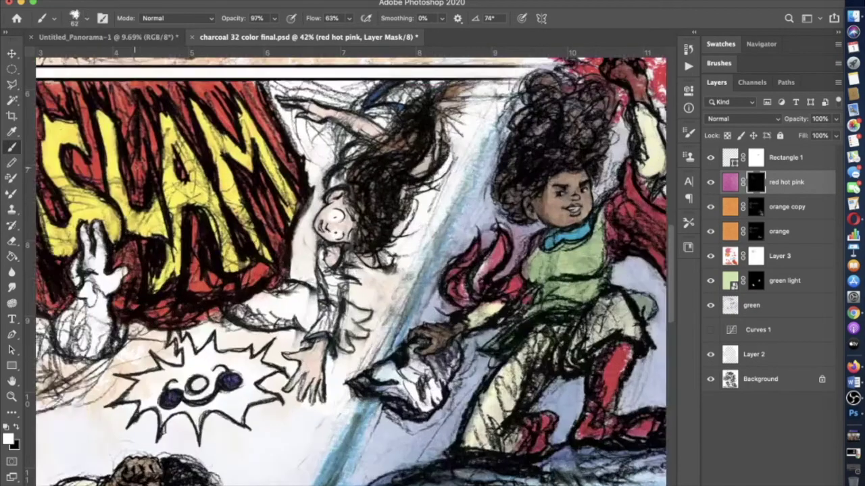
scroll(294, 297, "up", 10)
scroll(351, 270, "down", 2)
scroll(352, 270, "up", 3)
scroll(351, 270, "down", 4)
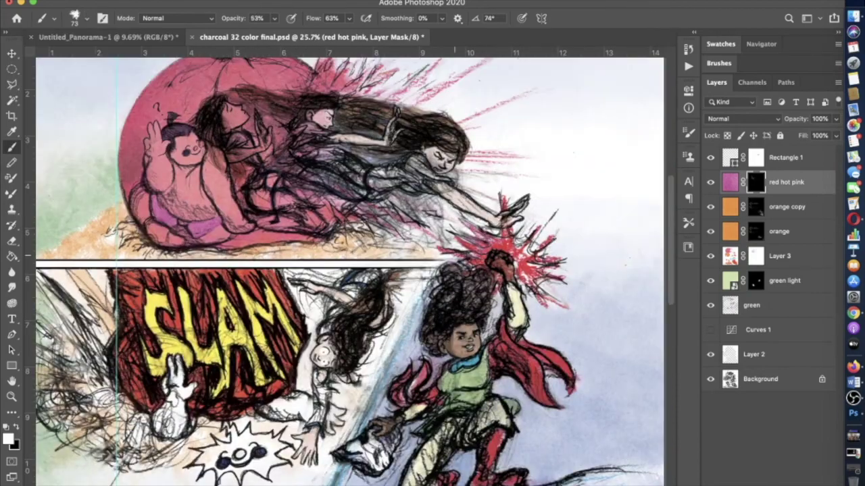
- Paint hot pink on the raised fist's burst and the standing heroine's cape on the red hot pink mask, 73 px at 53% opacity
scroll(351, 270, "down", 3)
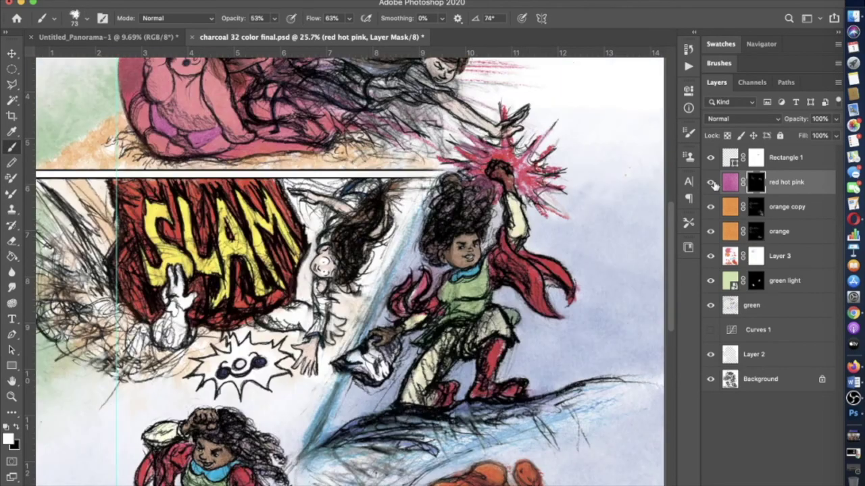
scroll(352, 270, "up", 2)
scroll(352, 270, "right", 3)
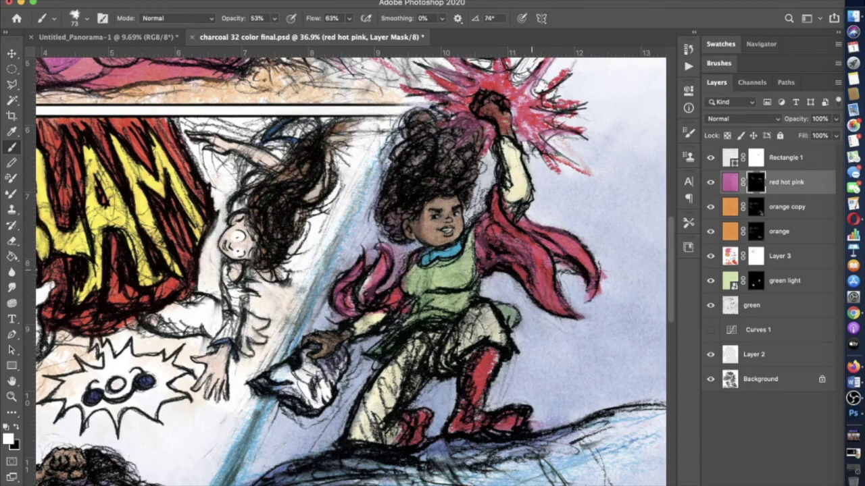
scroll(351, 270, "down", 2)
- Paint hot pink on the running heroine's cape and boots on the red hot pink mask with white, 73 px at 53% opacity
scroll(351, 271, "down", 5)
scroll(352, 271, "left", 4)
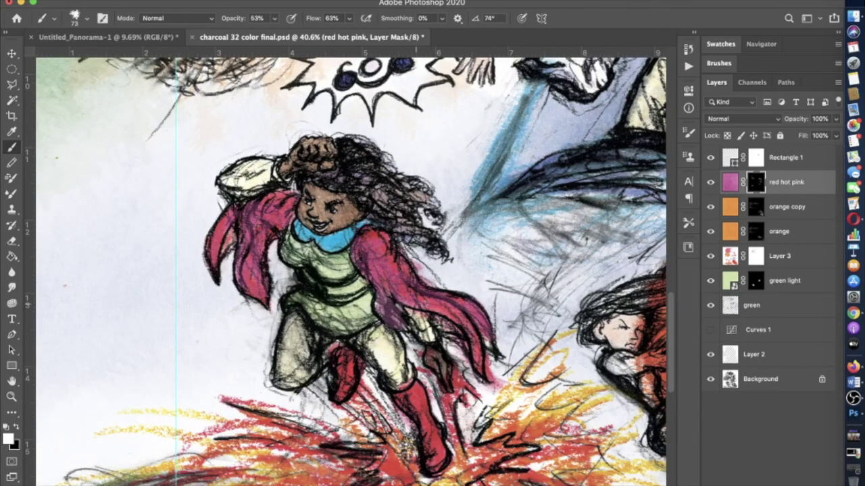
scroll(351, 270, "down", 1)
scroll(587, 304, "up", 2)
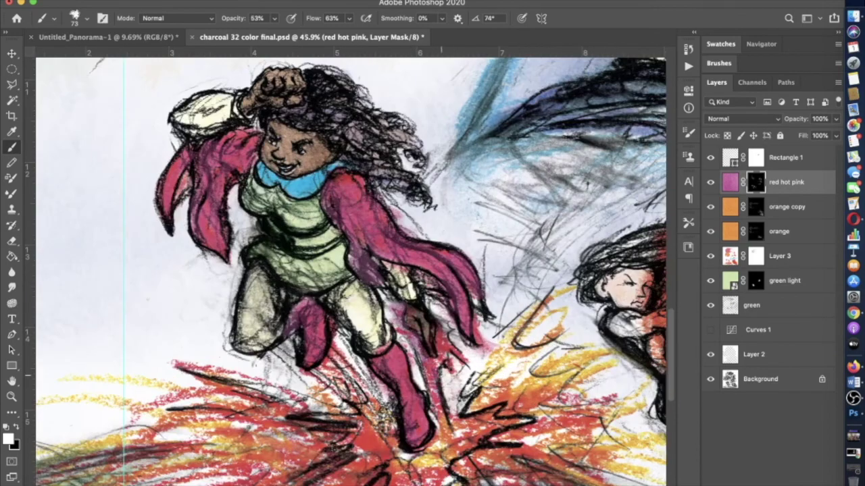
- Set the red hot pink layer's blend mode to Multiply and check the whole page
scroll(358, 273, "down", 2)
scroll(429, 343, "down", 1)
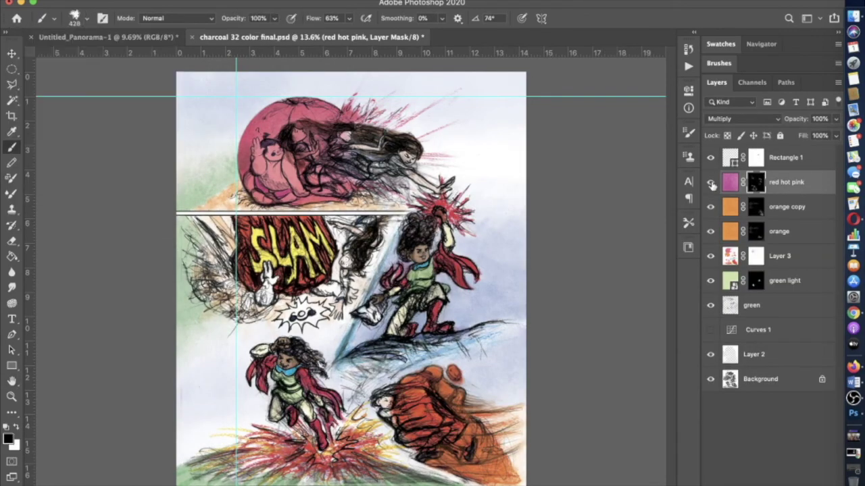
key("super+minus")
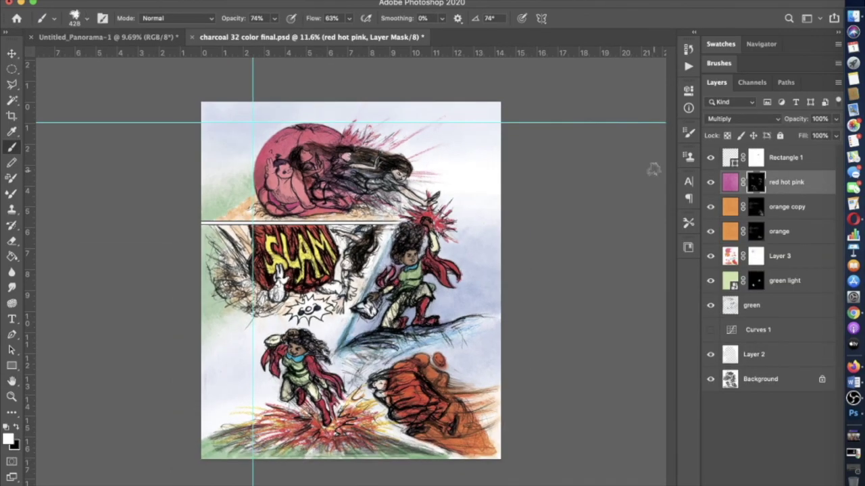
- Place red magenta.tiff from the Finder's 00 oil pastel flats folder above the red hot pink layer and enlarge it over the page
key("super+Tab")
left_click(296, 262)
scroll(295, 261, "left", 5)
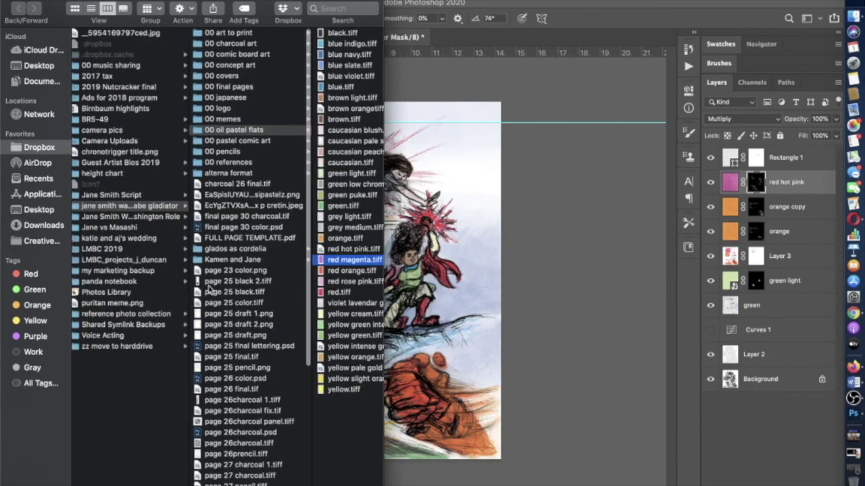
left_click(446, 231)
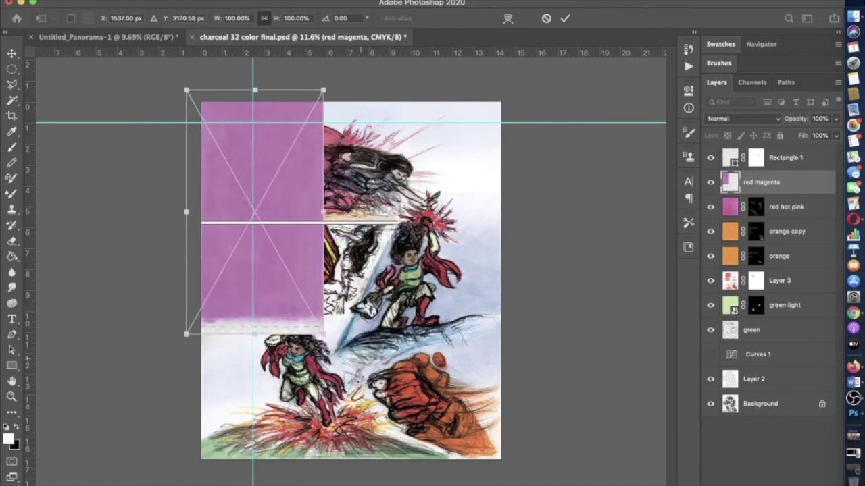
key("super+minus")
key("Return")
- Copy the red hot pink layer's mask onto the red magenta layer and set red magenta to Multiply
left_click_drag(755, 211, 711, 187)
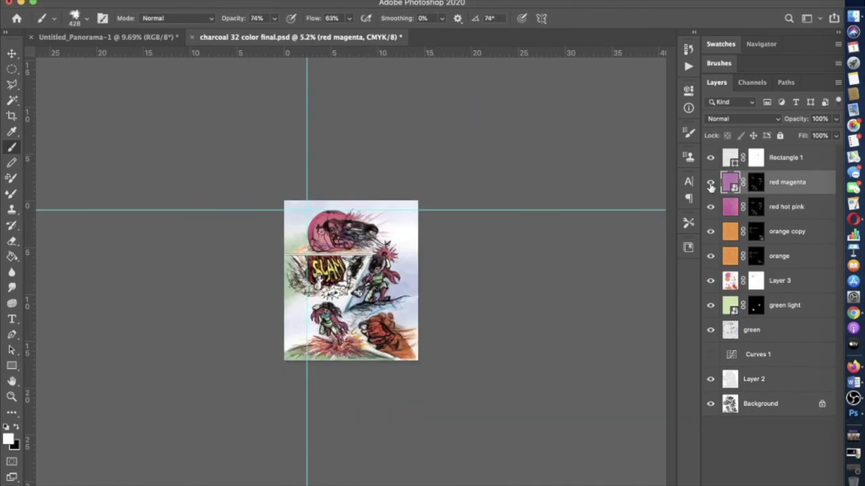
key("super+plus")
key("shift+alt+m")
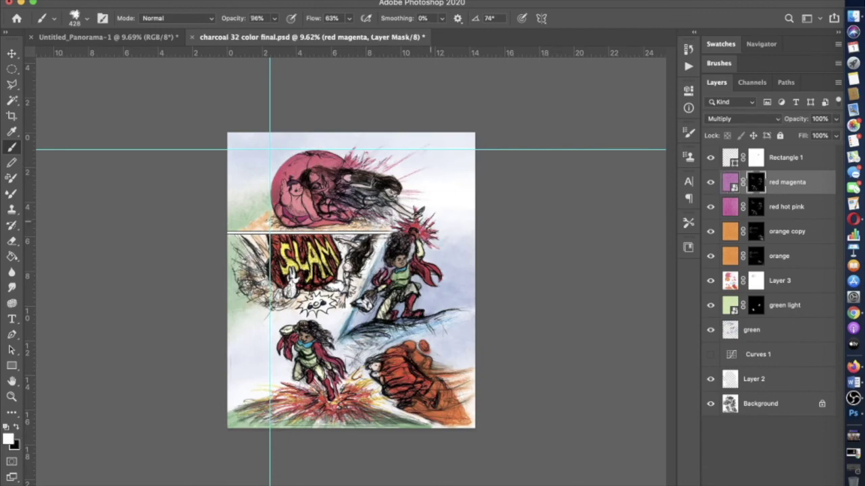
- Place the red orange texture from the Finder above the red hot pink layer, enlarge it over the page and hide it with a black mask
key("alt+[")
key("super+Tab")
key("super+Tab")
key("super+plus")
key("super+Tab")
left_click_drag(156, 270, 482, 264)
key("super+minus")
key("super+minus")
key("Return")
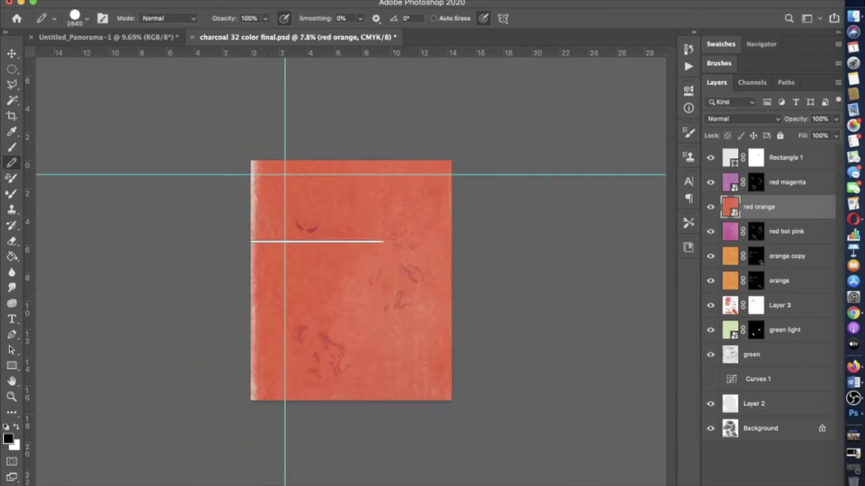
key("shift+b")
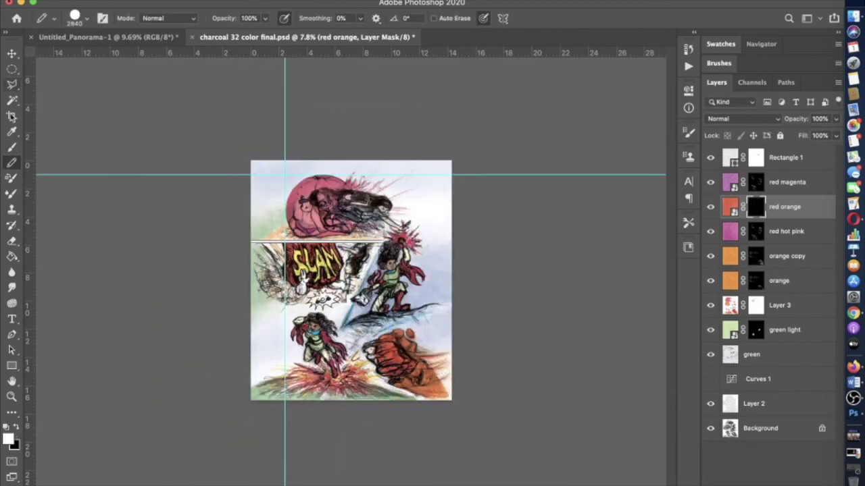
- Paint red orange on the dust cloud beside the SLAM lettering on the red orange mask with white, 428 px at 48% and 26% opacity
key("shift+b")
key("super+plus")
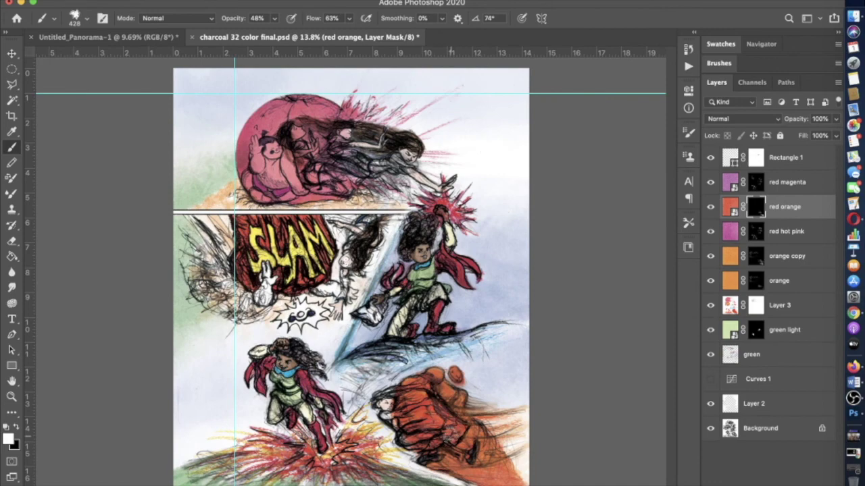
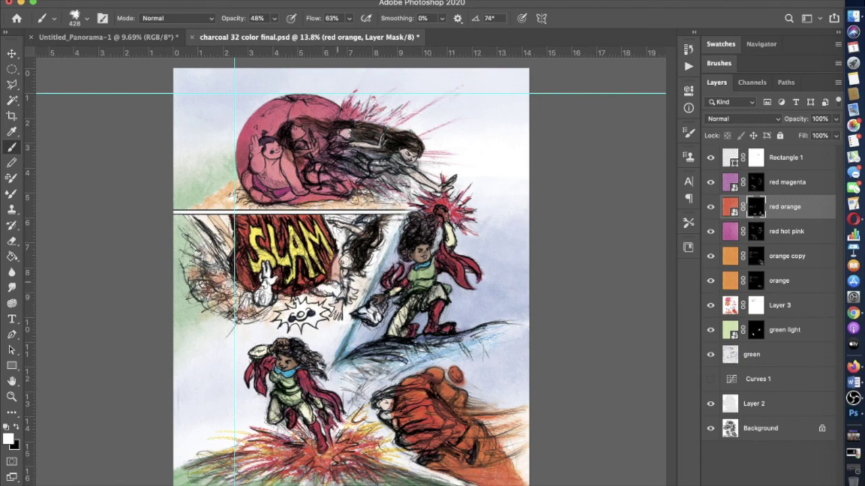
key("2")
key("6")
key("super+plus")
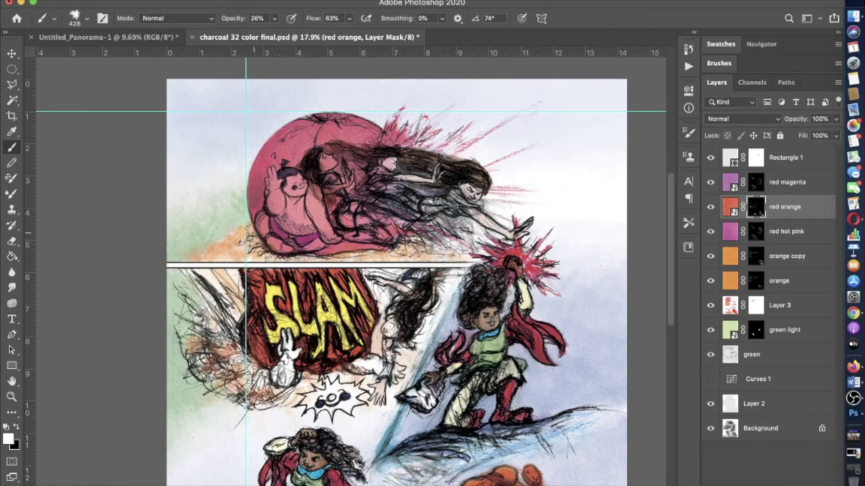
- Clean up the red orange around the SLAM panel on the red orange mask with black, 134 px at 85% opacity
key("8")
key("5")
scroll(318, 423, "up", 3)
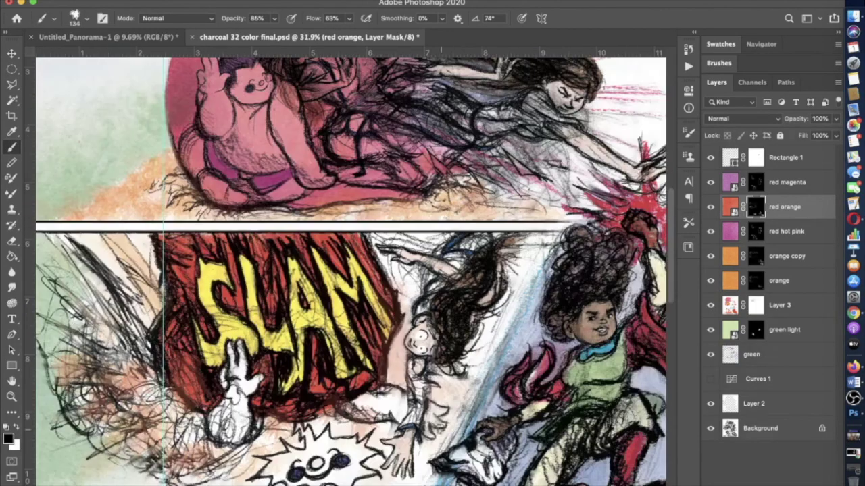
scroll(473, 270, "down", 1)
- Place the red rose pink texture in Multiply above the red orange layer and hide it by blackening its mask
left_click_drag(671, 179, 671, 334)
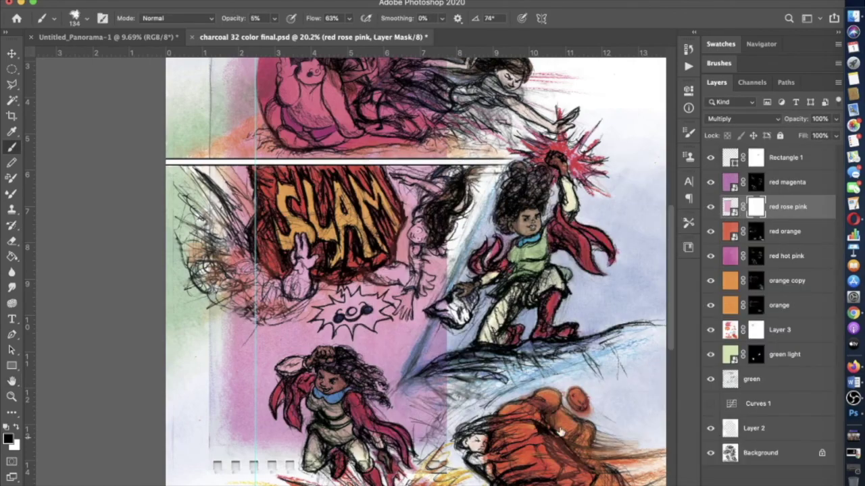
key("ctrl+i")
key("b")
key("ctrl+1")
key("7")
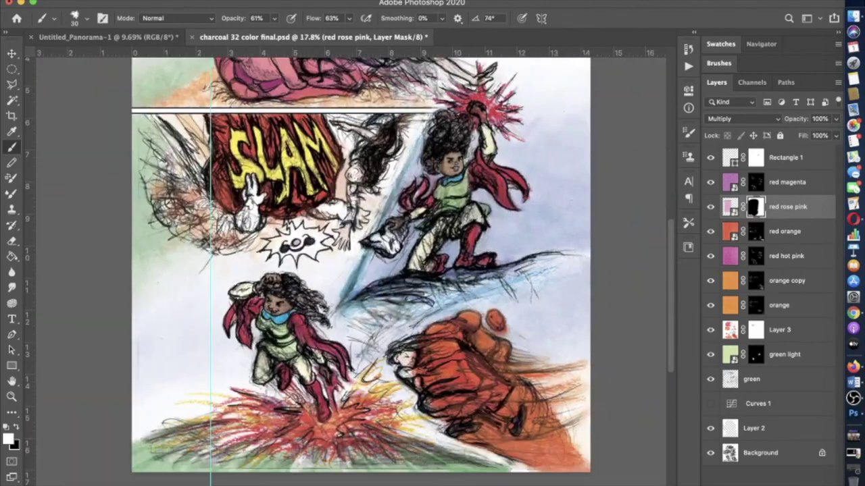
scroll(361, 263, "down", 2)
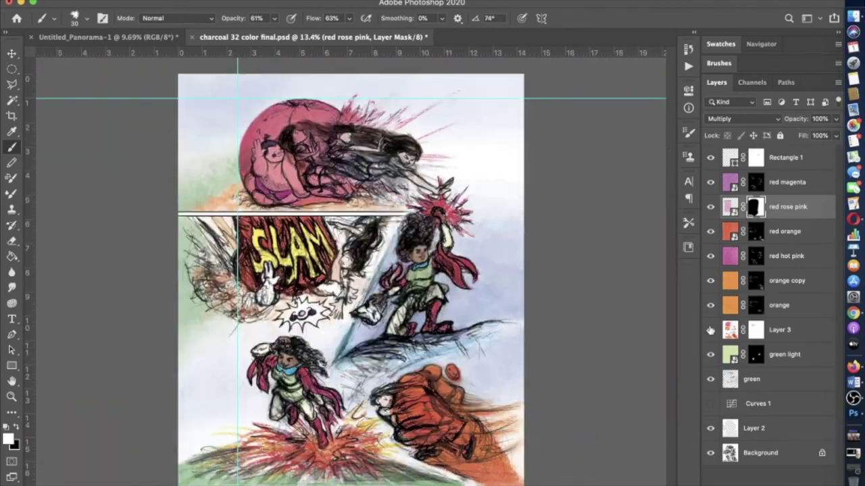
- Move the red magenta, red rose pink, red orange and red hot pink layers directly above the green layer
left_click(786, 256)
left_click(772, 182, "shift")
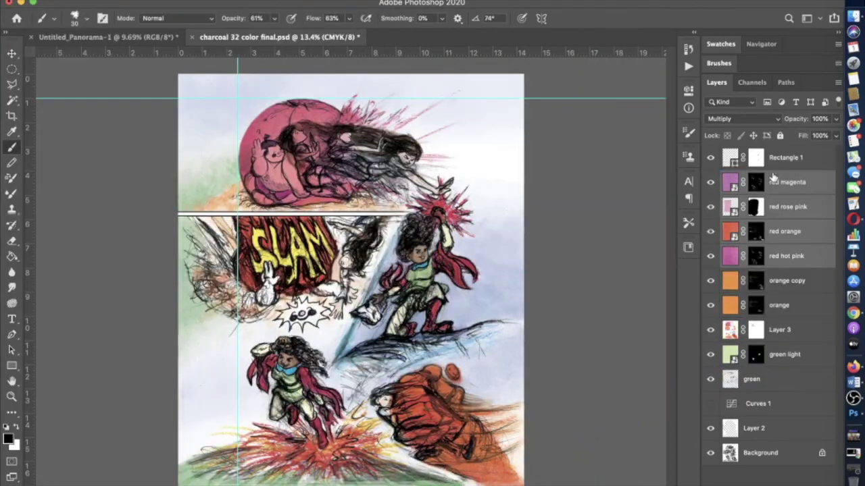
double_click(804, 231)
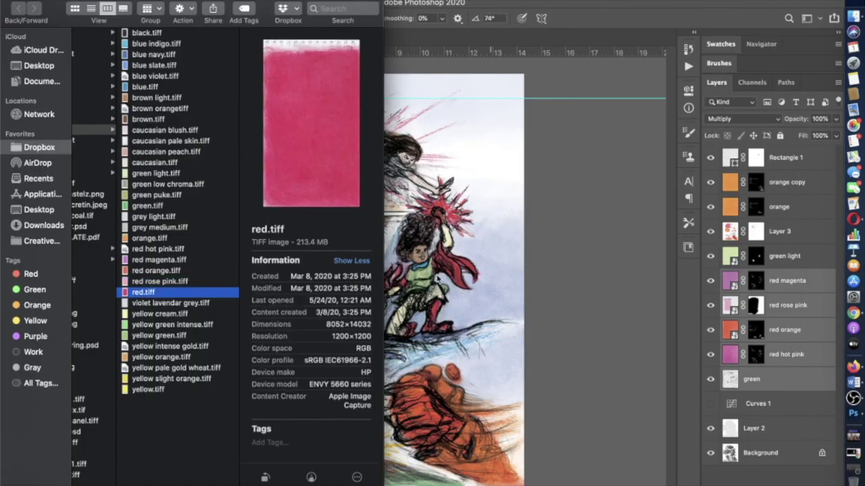
- Merge the four red and pink texture layers with the green layer and set the merged layer to Multiply
left_click(438, 278)
key("super+e")
key("v")
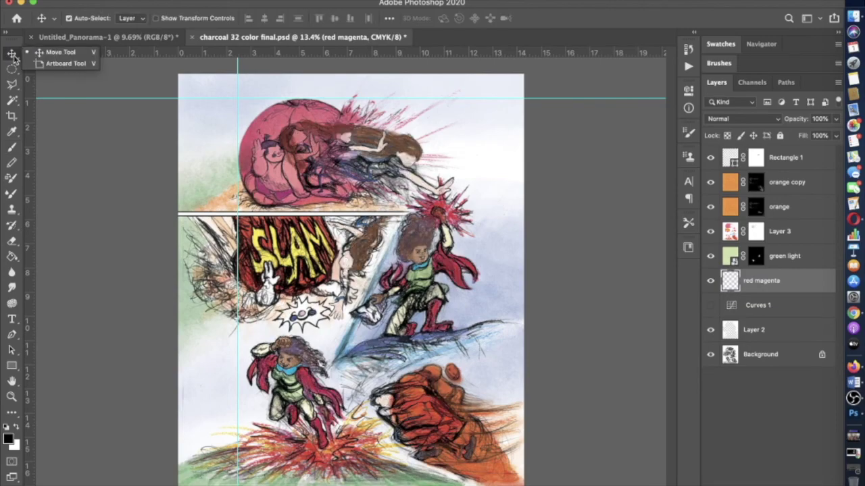
key("m")
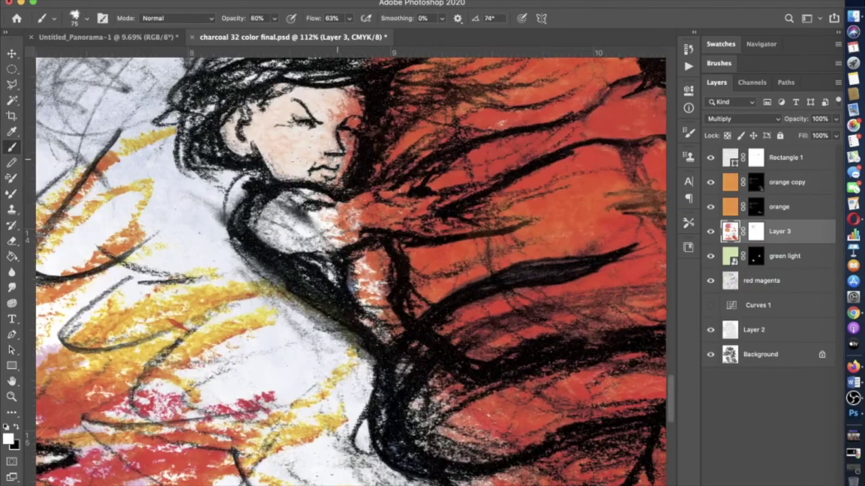
- Remove the red from the bottom-right figure's outstretched arm and hand on Layer 3 with white, 86 px at 90% opacity
left_click_drag(274, 18, 260, 31)
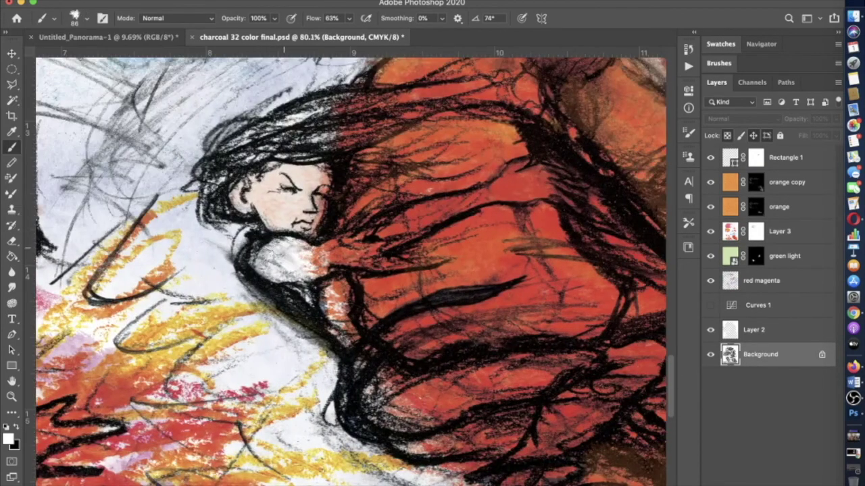
left_click(777, 231)
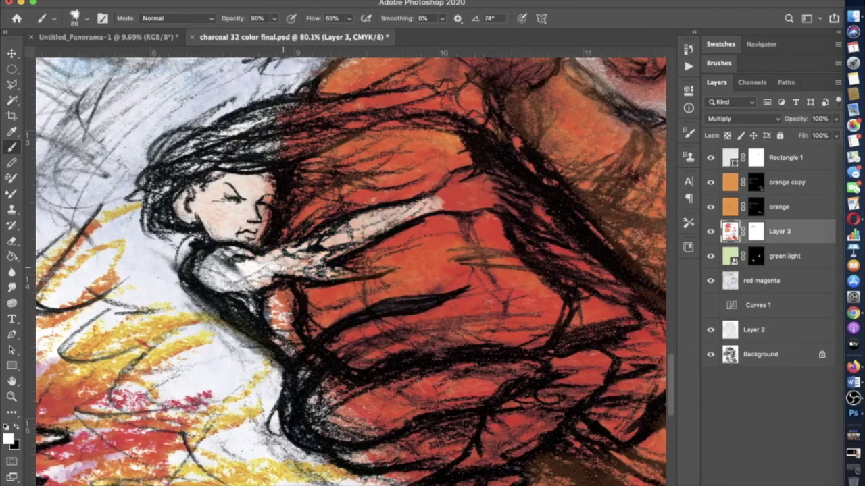
left_click_drag(470, 198, 282, 270)
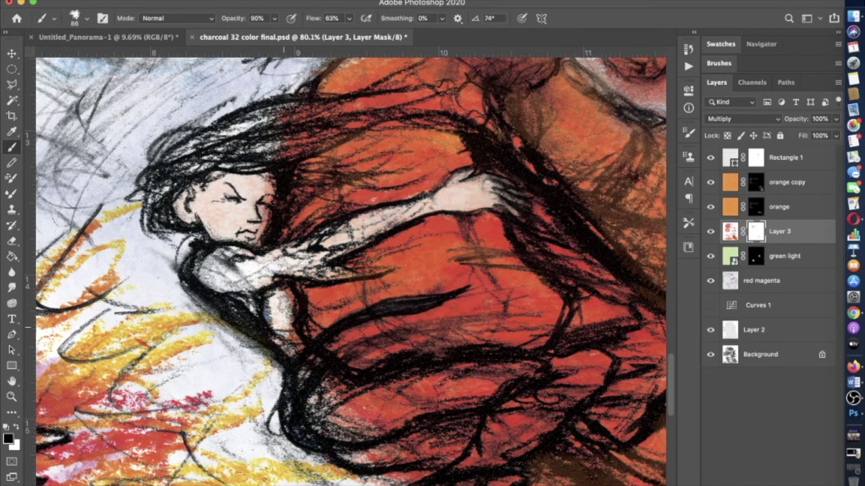
- Remove the red from the bottom-right figure's bent legs on Layer 3 with white, 86 px at 90% opacity
left_click(756, 207)
key("x")
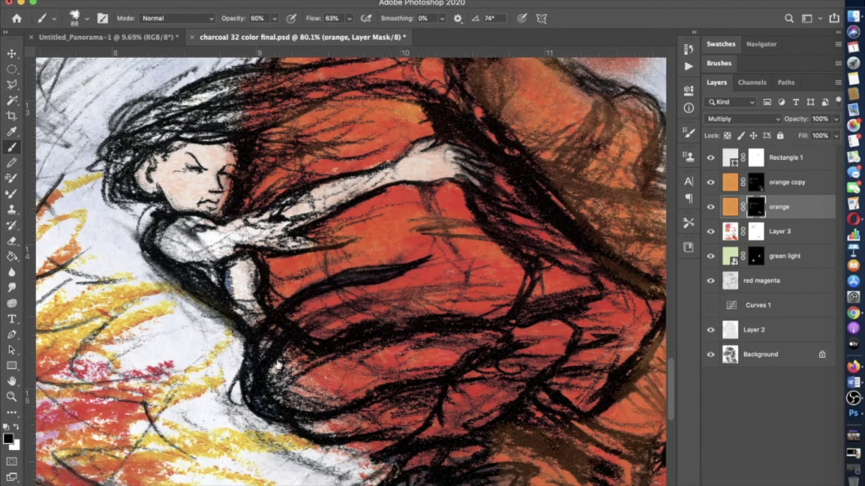
left_click(730, 231)
mouse_move(291, 365)
left_mouse_down()
mouse_move(467, 379)
mouse_move(474, 392)
left_mouse_up()
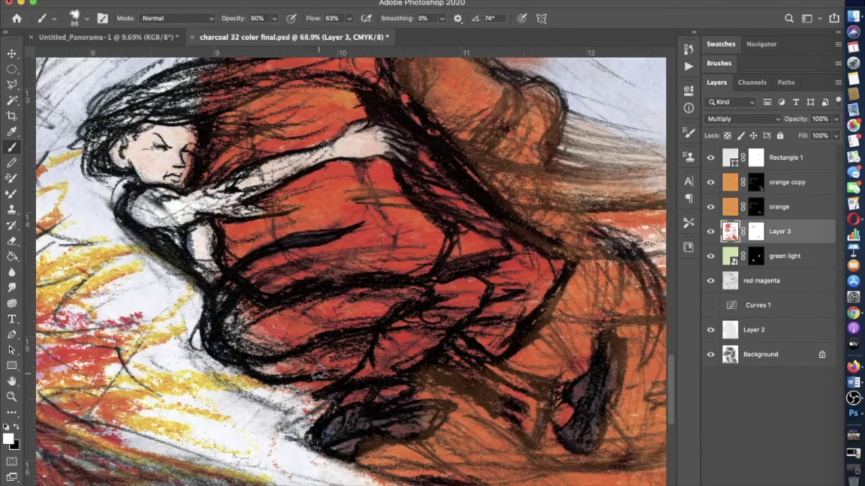
left_click_drag(294, 371, 264, 324)
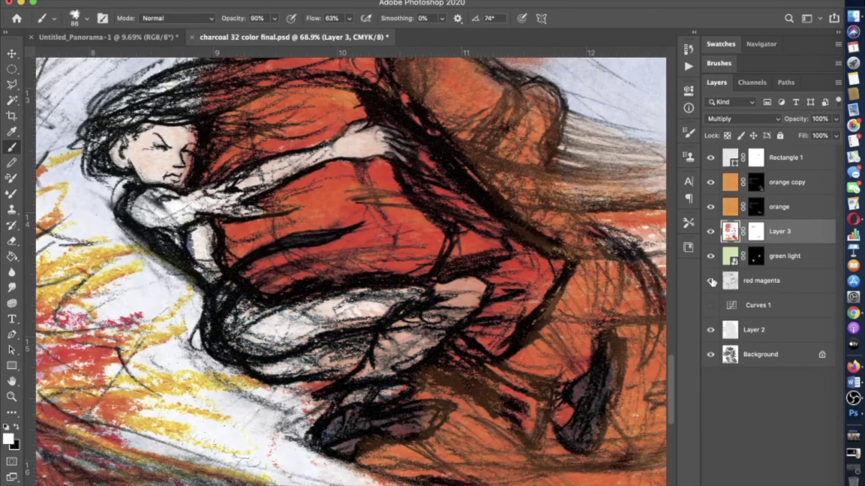
- Whiten the same figure's legs on the red magenta layer and clear the orange from the trailing lower leg
left_click(730, 281)
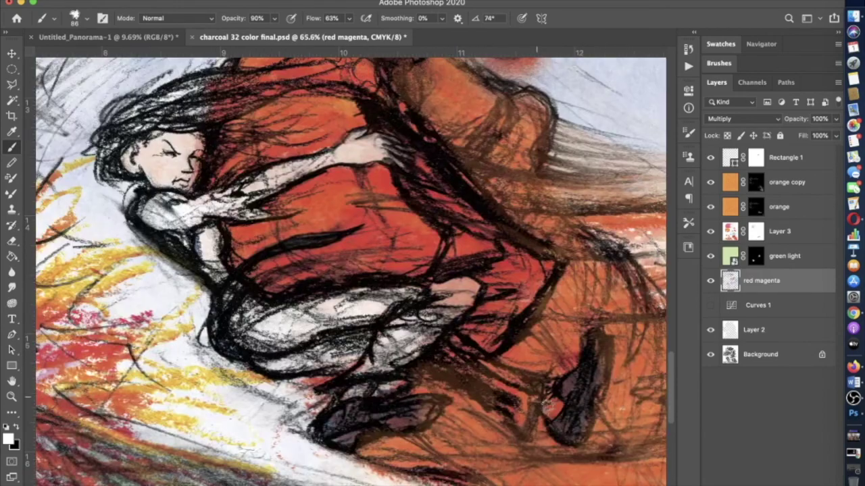
left_click(730, 231)
left_click(730, 207)
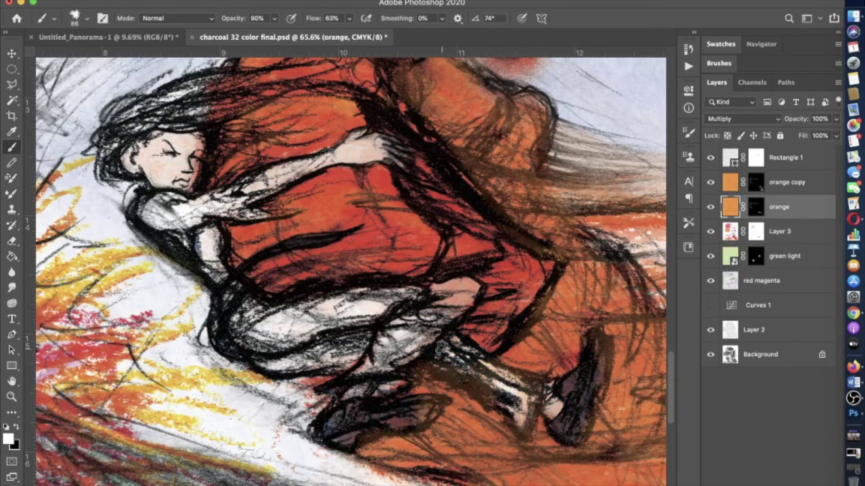
left_click(755, 181)
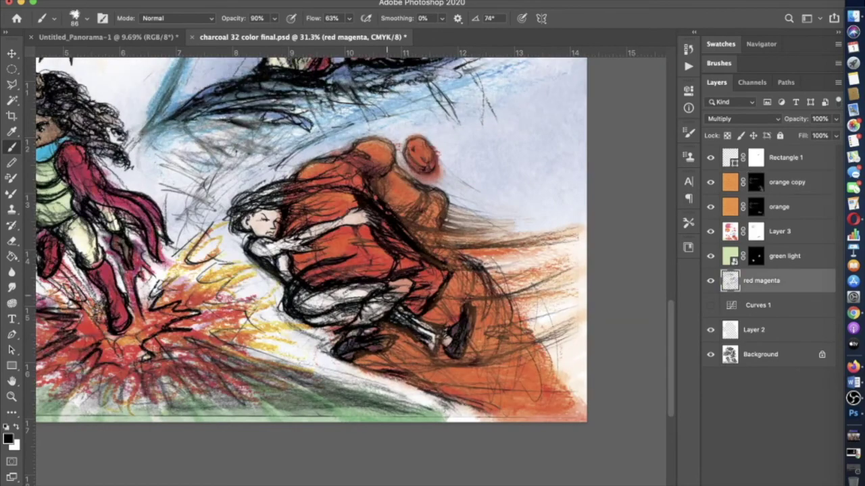
- Touch up the caped girls' skin with peach tones at 67% brush opacity, using Lighten mode on Layer 3 and Normal on the red magenta layer
key("e")
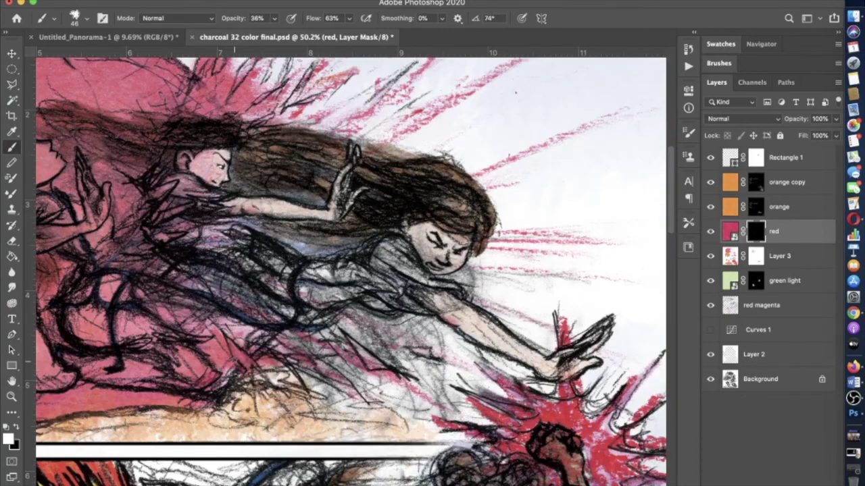
scroll(352, 271, "down", 8)
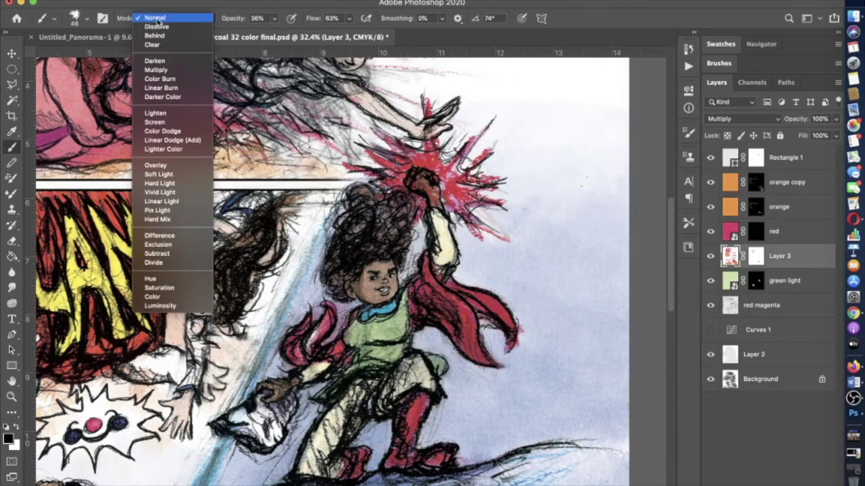
left_click(145, 150)
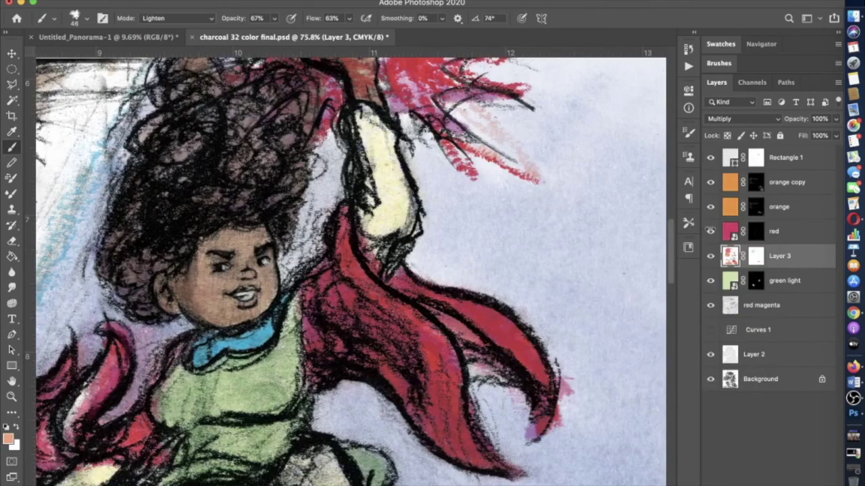
left_click(773, 231)
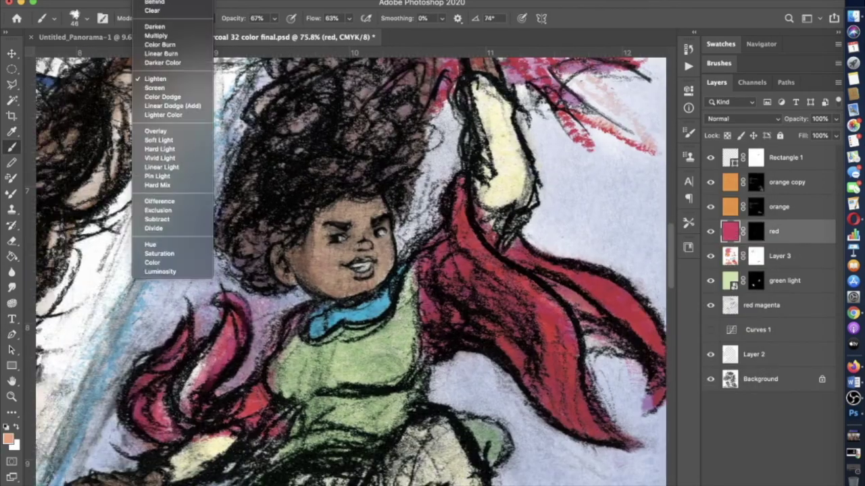
key("shift+alt+n")
left_click(779, 256)
scroll(351, 270, "down", 1)
left_click(762, 305)
left_click(8, 439)
left_click(712, 166)
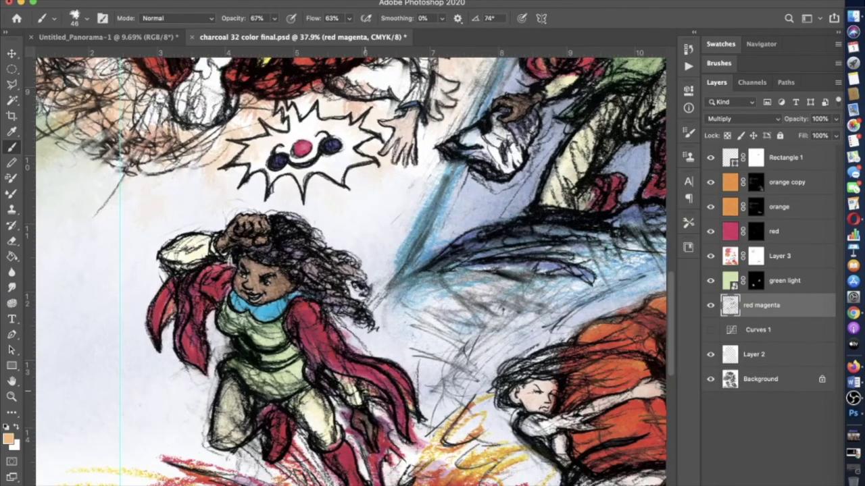
- Paint red accents on the figures through the red layer's mask with light grey, 63 px at 100% opacity
left_click(755, 231)
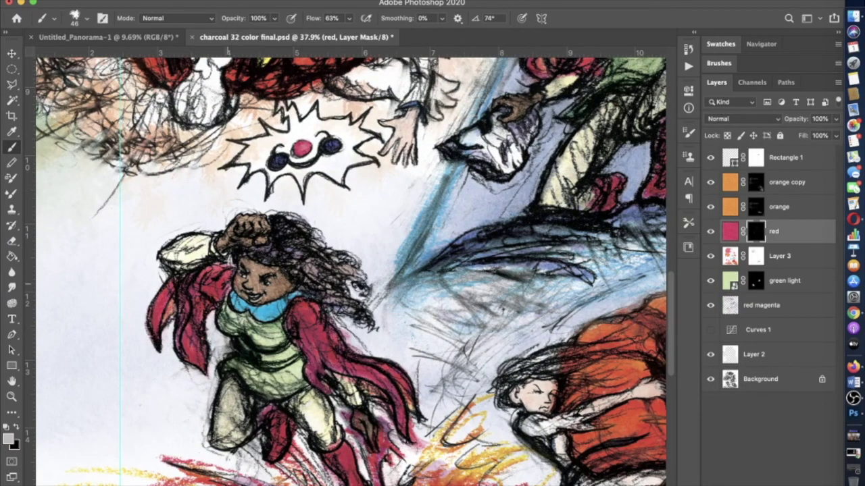
scroll(351, 271, "right", 5)
scroll(351, 270, "up", 3)
scroll(351, 271, "up", 4)
scroll(352, 270, "right", 2)
scroll(351, 271, "up", 3)
scroll(351, 270, "down", 5)
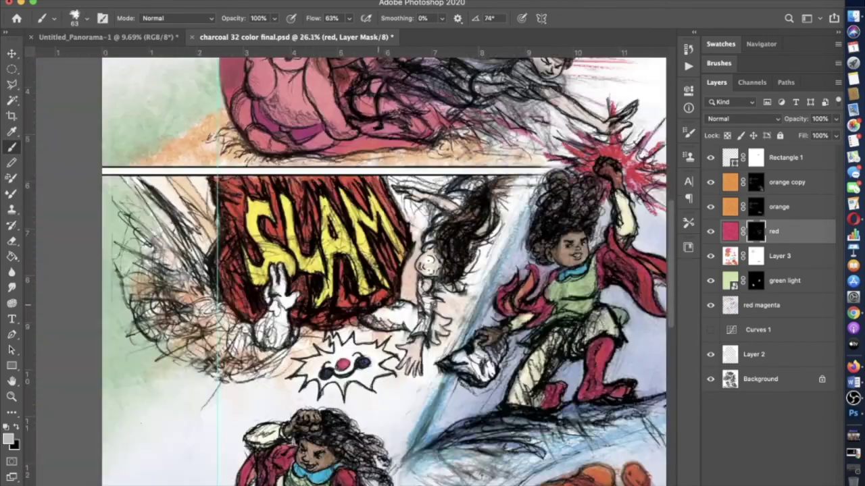
- Blush the bottom-right figure's cheek through the red layer's mask, 36 px at 9% opacity
scroll(351, 270, "up", 5)
left_click_drag(274, 19, 225, 33)
scroll(352, 270, "down", 5)
scroll(608, 378, "up", 6)
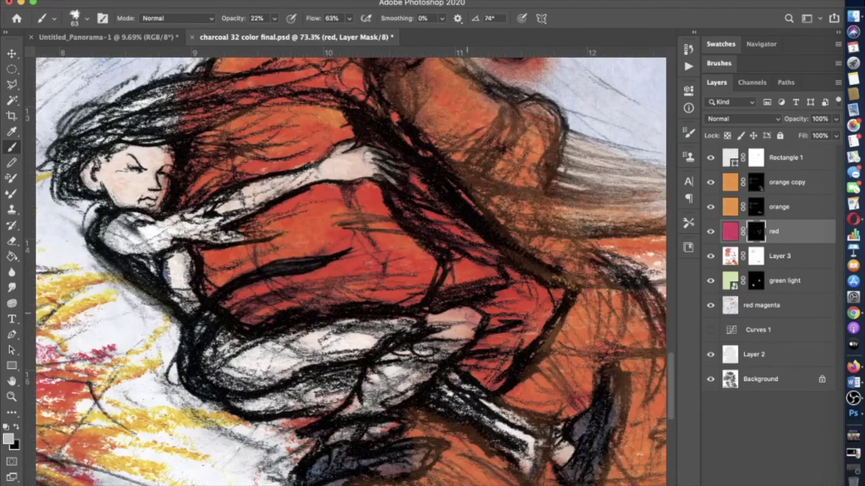
scroll(352, 270, "up", 3)
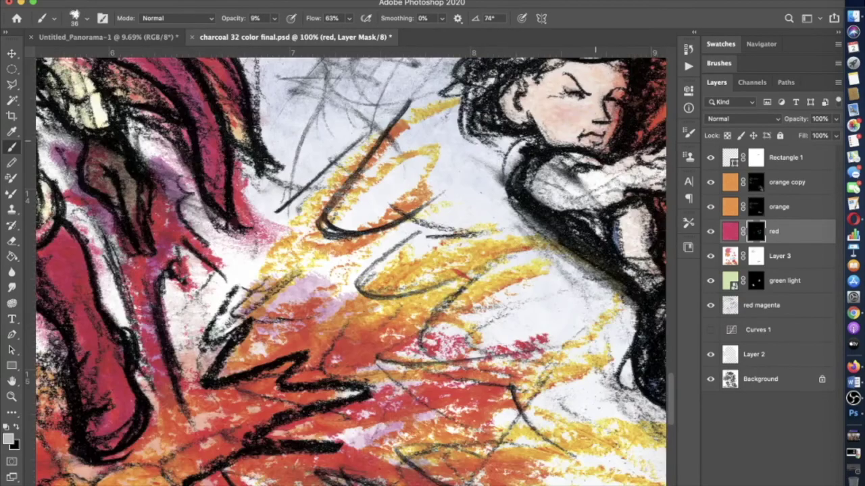
- Add finer red touches to the figures through the red mask with a 20 px brush and set the red layer to Multiply
scroll(351, 270, "up", 4)
key("1")
key("8")
scroll(352, 271, "down", 5)
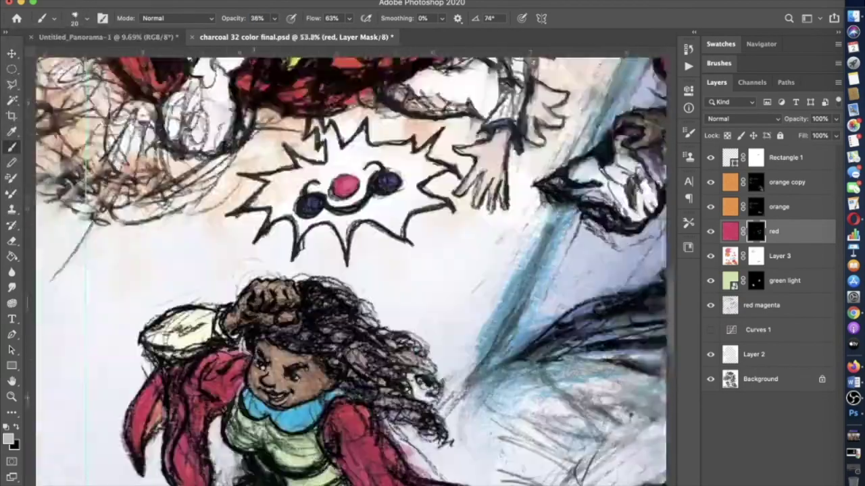
scroll(351, 271, "up", 7)
scroll(351, 270, "down", 8)
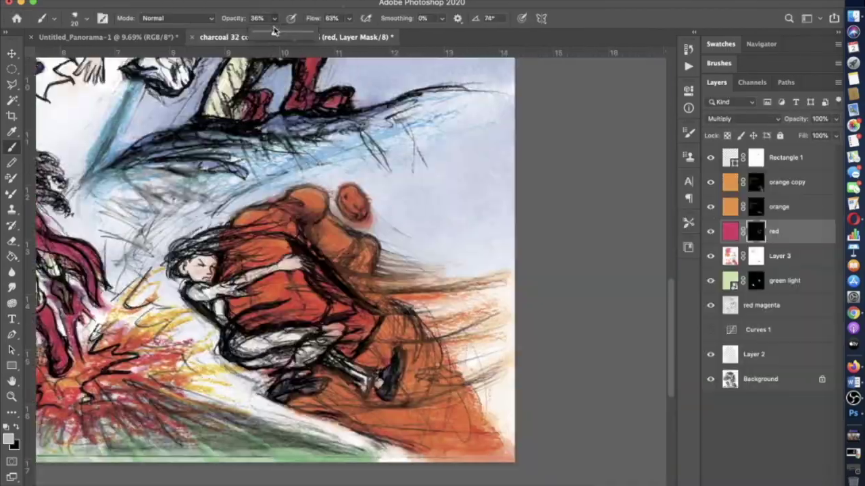
- Build up soft red shading on the figures through the red mask with a 35 px brush, lowering the opacity from 48% to 9%
scroll(351, 270, "up", 3)
scroll(351, 271, "up", 4)
scroll(352, 270, "down", 5)
scroll(351, 270, "up", 4)
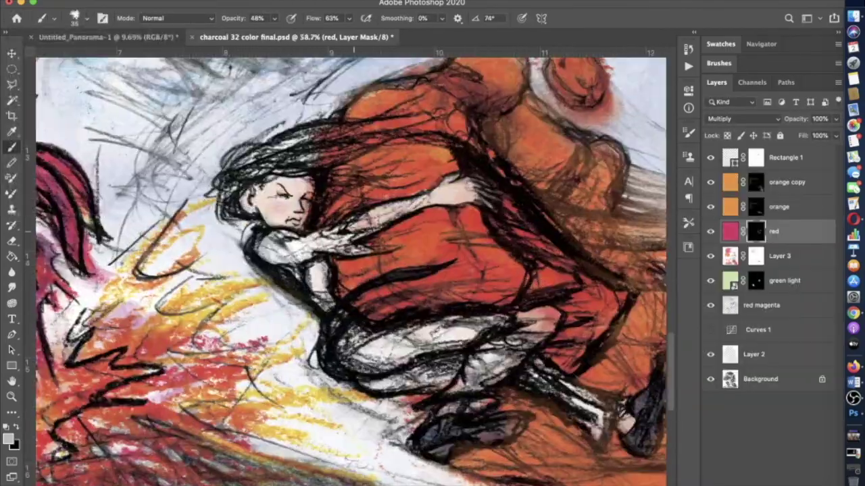
scroll(351, 270, "down", 5)
scroll(351, 270, "up", 4)
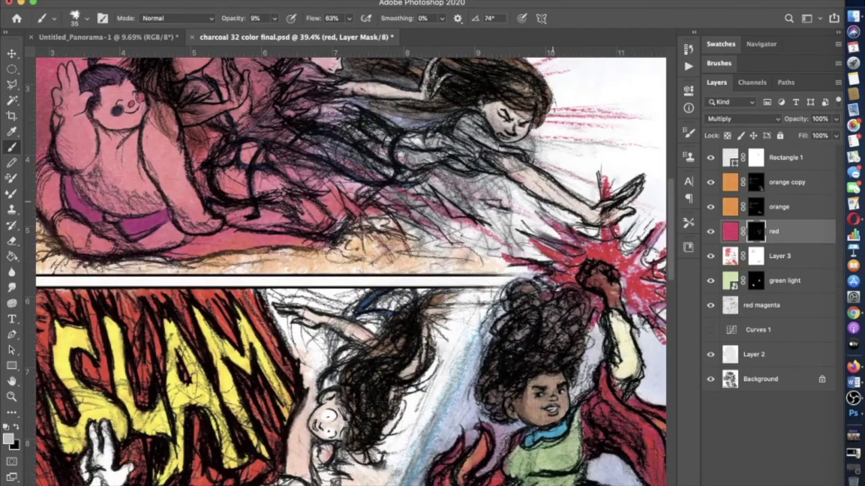
scroll(351, 270, "down", 3)
scroll(351, 270, "up", 3)
scroll(351, 270, "down", 5)
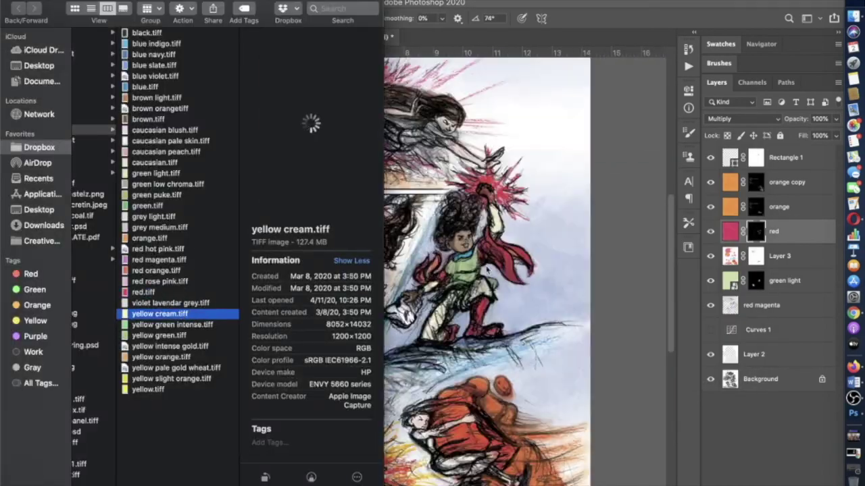
- Place the yellow cream.tiff texture from Finder above the orange copy layer and hide it with a black mask
left_click_drag(488, 269, 496, 273)
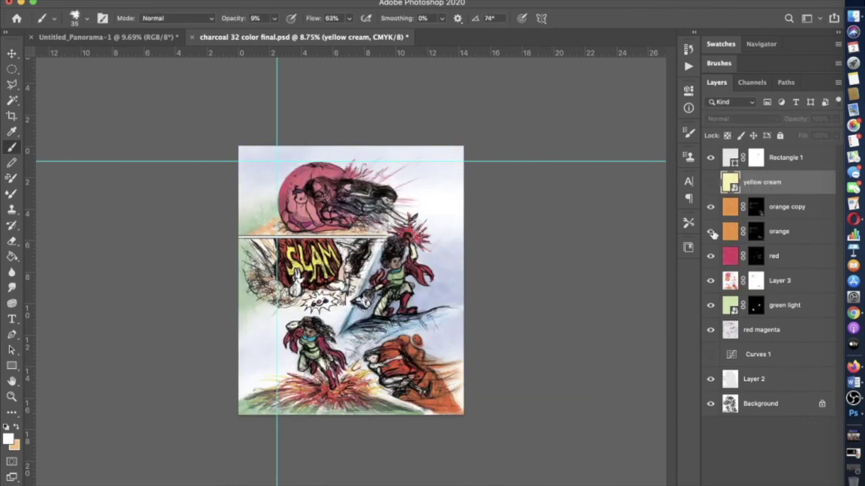
left_click(756, 231)
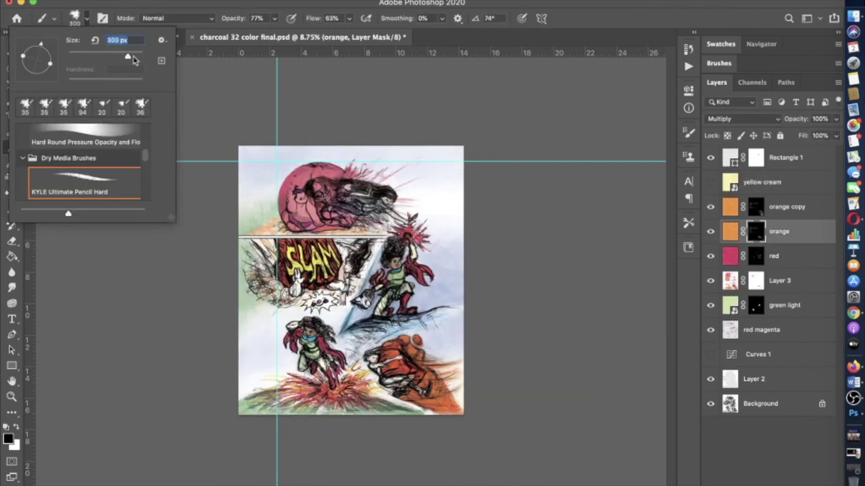
left_click(756, 207)
left_click(710, 182)
left_click(777, 181)
key("ctrl+i")
- Reveal the yellow cream over the top panel's ground with white on its mask, 316 px at 100% opacity
left_click(11, 146)
scroll(294, 202, "up", 5)
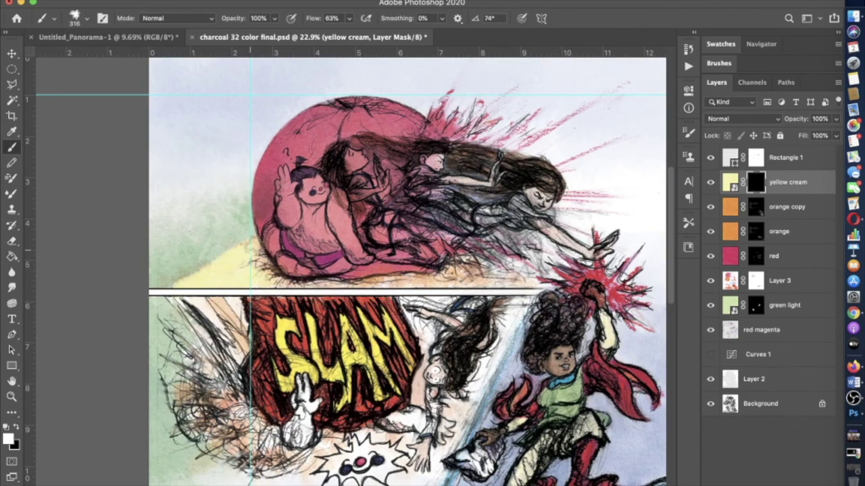
scroll(406, 270, "down", 3)
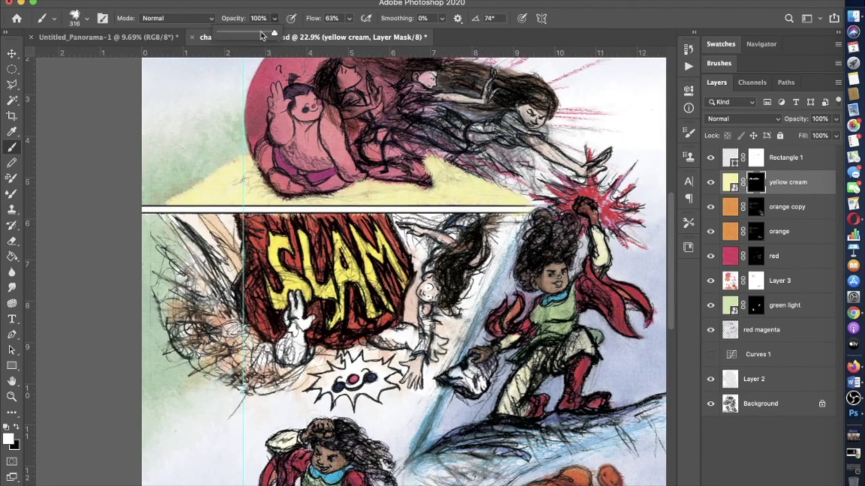
- Reveal the yellow cream across the SLAM panel's background with a 508 px brush at 56% opacity
left_click_drag(273, 18, 243, 19)
left_click_drag(202, 351, 230, 284)
mouse_move(408, 378)
left_mouse_down()
mouse_move(433, 270)
mouse_move(406, 365)
left_mouse_up()
scroll(405, 270, "down", 2)
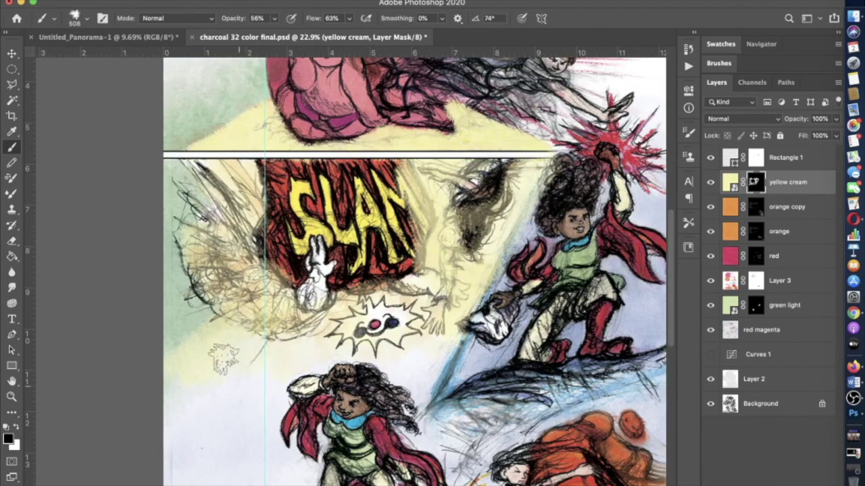
- Mask the yellow cream spill out of the area below the SLAM panel with black, 508 px at 56% opacity
key("alt+bracketleft")
key("alt+bracketleft")
key("alt+bracketright")
key("alt+bracketright")
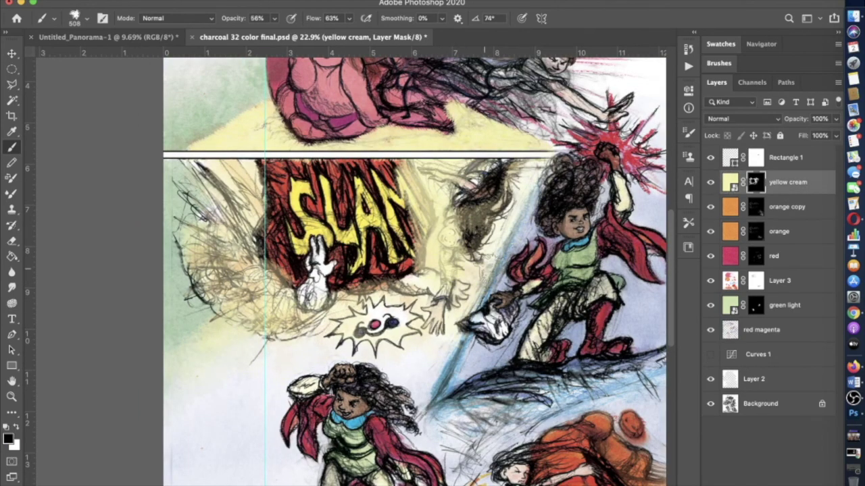
- Reveal the yellow cream over the ground around the bottom explosion with white, 508 px at 56% opacity
scroll(412, 270, "down", 2, "alt")
scroll(405, 271, "down", 3)
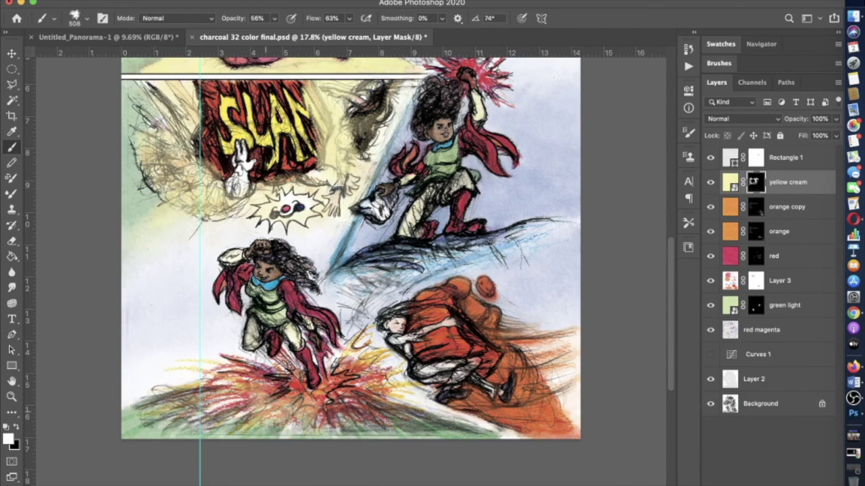
scroll(351, 250, "down", 2)
scroll(352, 250, "down", 1)
- Set the yellow cream layer's blend mode to Linear Burn
double_click(814, 183)
left_click(608, 210)
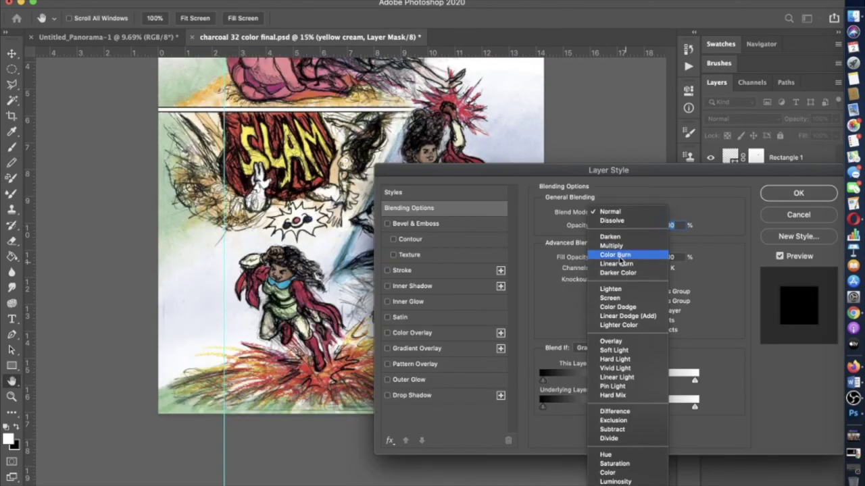
left_click(618, 262)
left_click(797, 193)
- Mask the yellow cream away from the smiling face inside the spiky burst with black, 51 px at 100% opacity
scroll(58, 418, "up", 2)
scroll(167, 425, "up", 2)
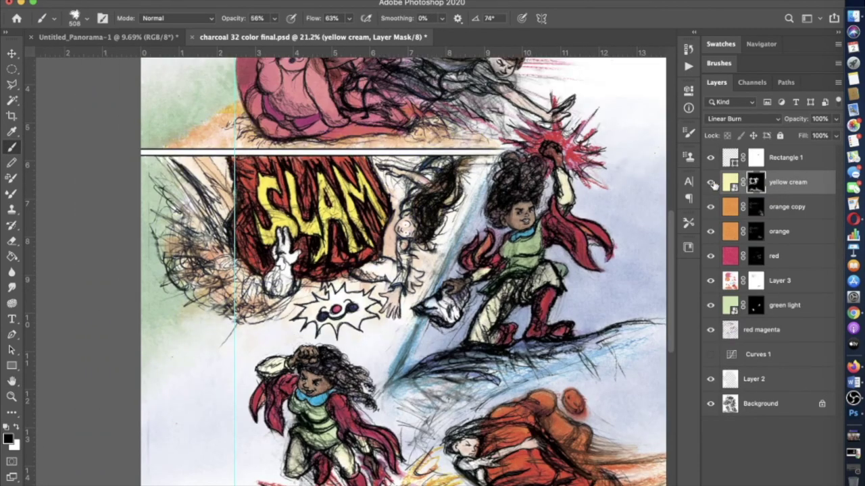
scroll(296, 284, "up", 4)
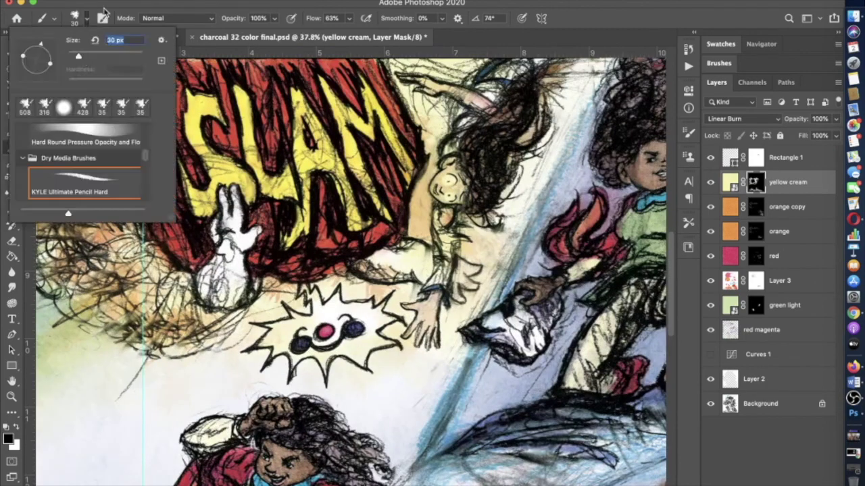
key("0")
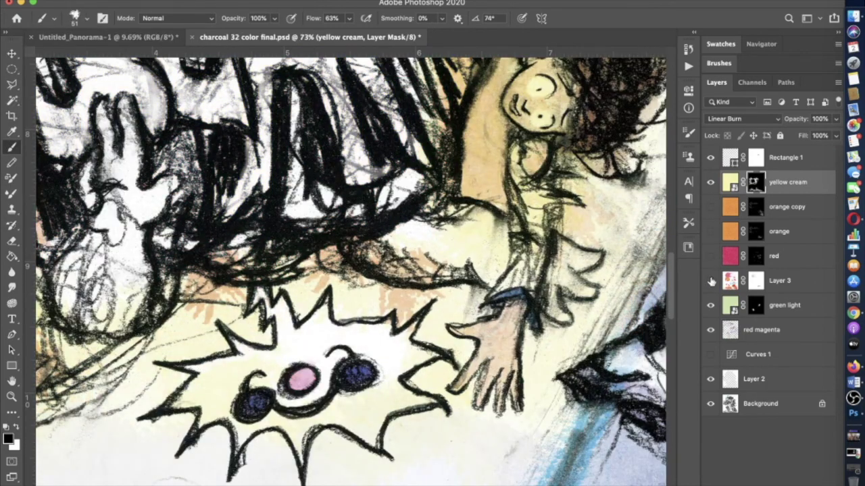
- Erase the stray peach marks around the spiky burst on the red magenta layer, eraser 201 px at 51% opacity
left_click(762, 330)
key("e")
scroll(369, 309, "down", 5)
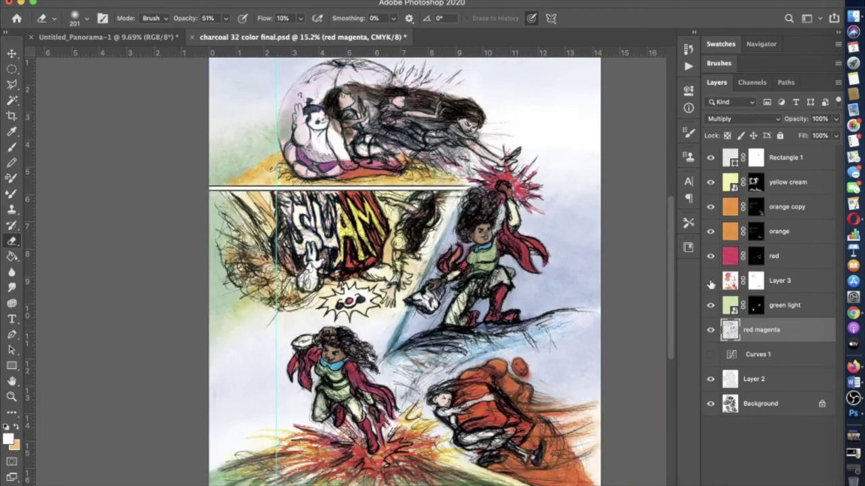
- Merge the green light, orange copy, orange, red, Layer 3 and red magenta layers and set the merged layer to Multiply
left_click_drag(713, 223, 716, 197)
right_click(763, 329)
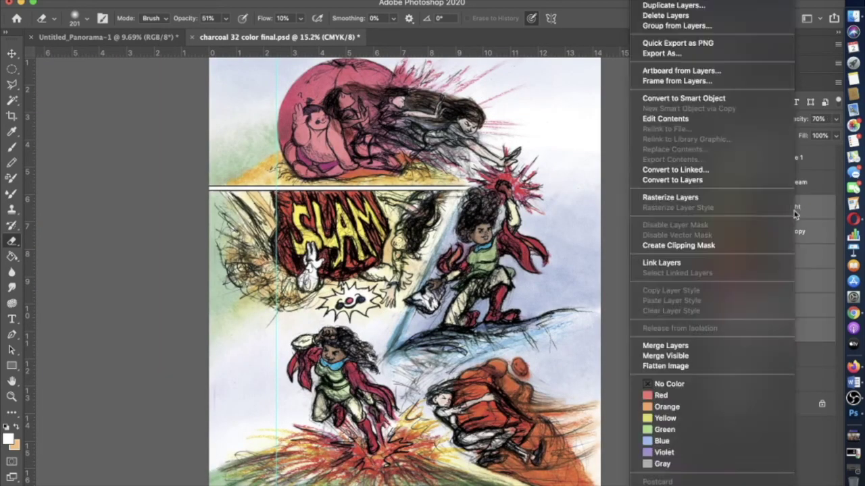
left_click(673, 341)
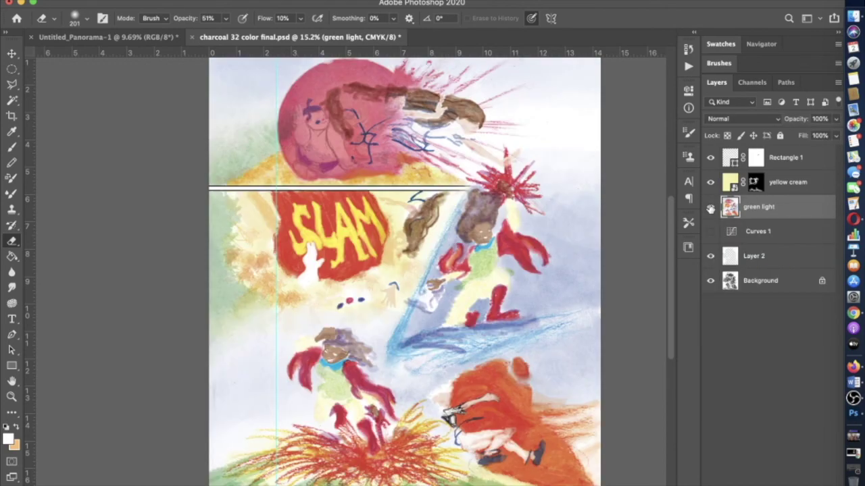
left_click(177, 0)
mouse_move(201, 99)
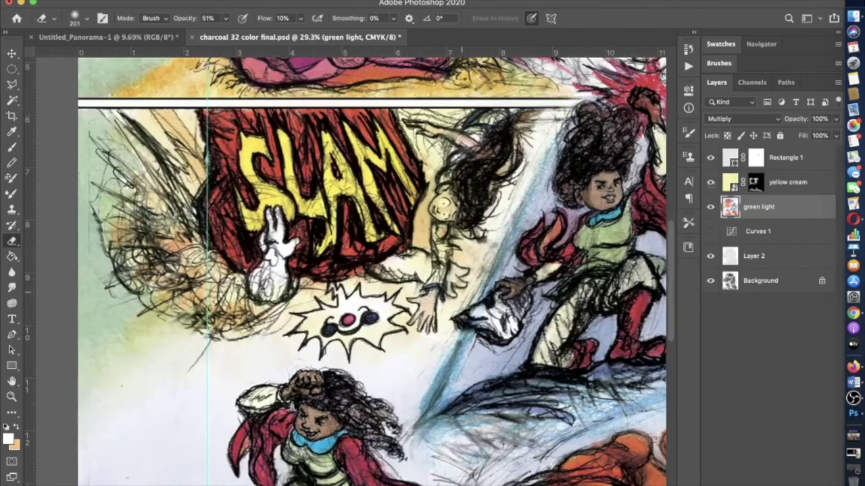
- Mask the yellow cream off the falling girl's face, clothes and arms with black, 118 px and 57 px at 100% opacity
scroll(351, 270, "up", 3)
left_click(754, 182)
key("b")
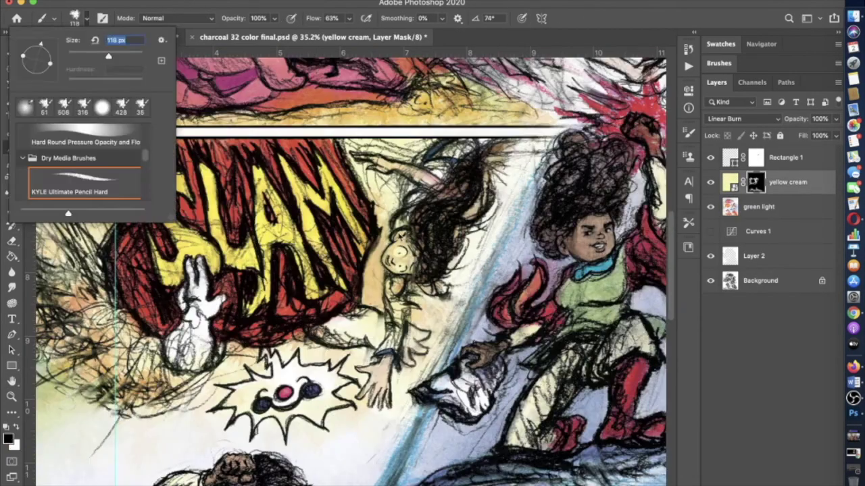
scroll(446, 256, "up", 3)
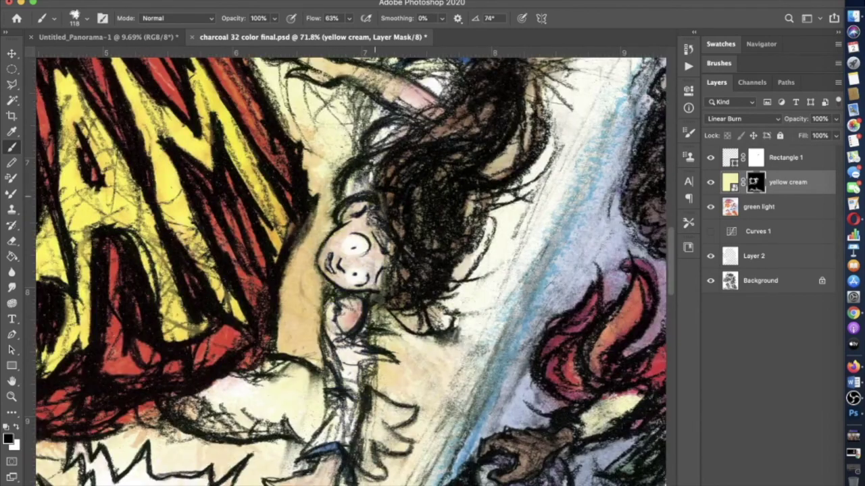
scroll(352, 270, "down", 2)
left_click(75, 19)
key("Escape")
scroll(351, 270, "down", 2)
left_click(74, 19)
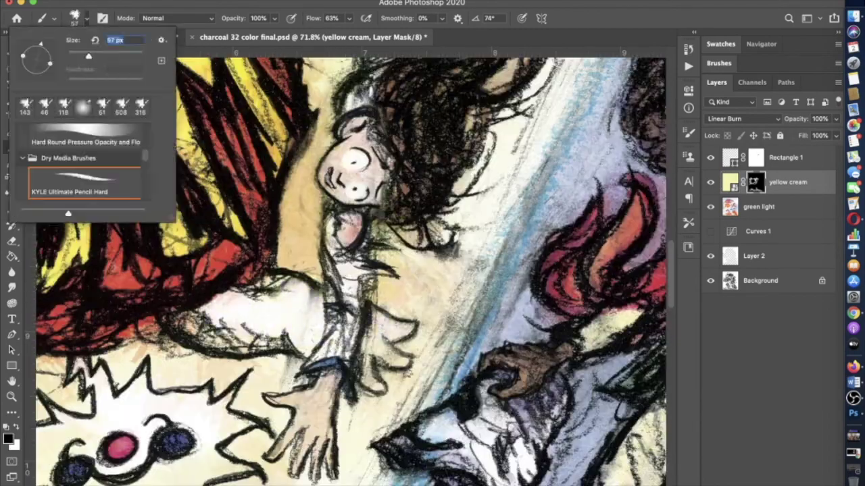
key("Escape")
scroll(351, 270, "down", 2)
- Lighten the peach around the falling girl on the green light layer with white, 108 px at 82% opacity
key("alt+bracketleft")
scroll(423, 302, "down", 2)
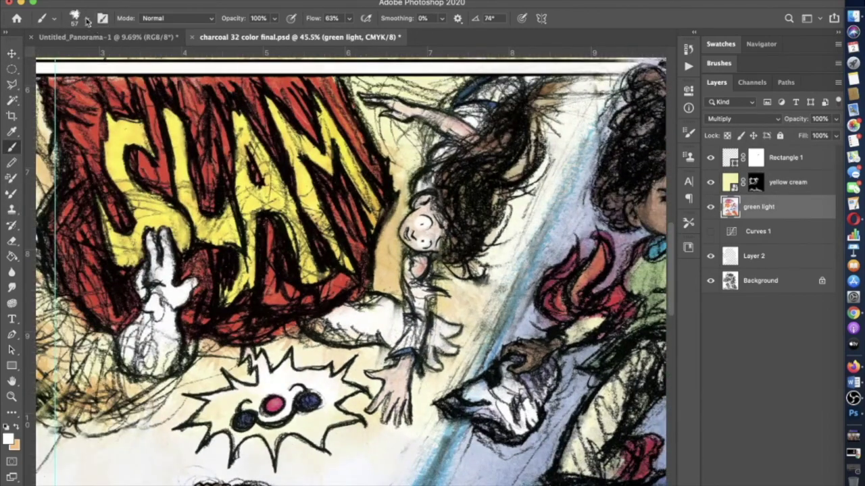
scroll(367, 270, "down", 2)
scroll(367, 270, "down", 3)
scroll(367, 270, "up", 2)
scroll(367, 270, "down", 2)
scroll(352, 270, "up", 3)
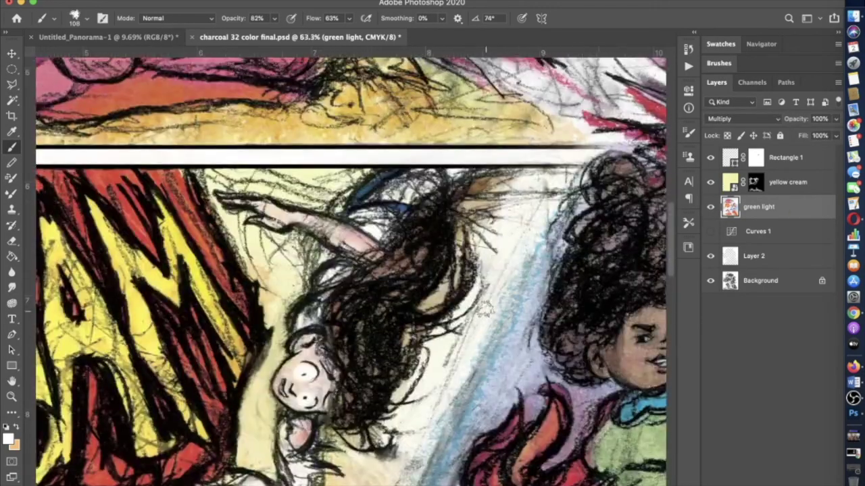
scroll(351, 270, "down", 3)
- Soften the yellow cream around the falling girl with black on its mask, 162 px at 39% opacity
key("alt+bracketright")
type("39")
scroll(351, 270, "up", 3)
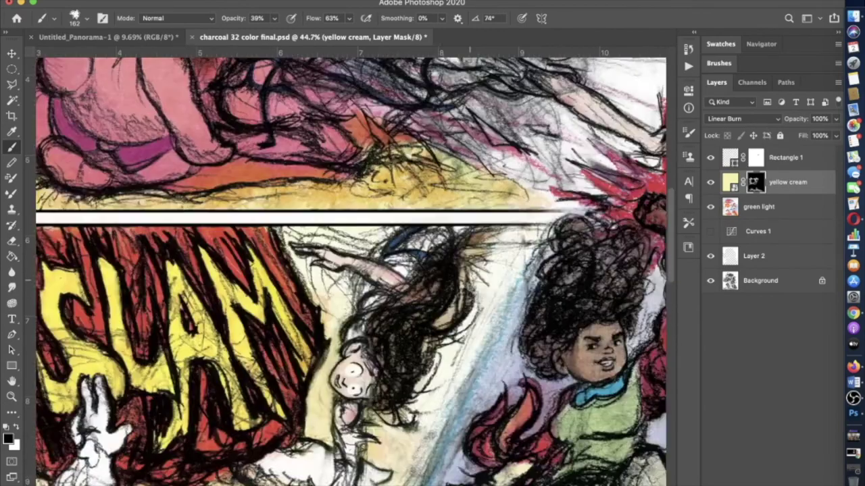
key("alt+bracketleft")
scroll(352, 270, "down", 4)
key("super+Tab")
left_click(156, 334)
left_click_drag(156, 334, 432, 243)
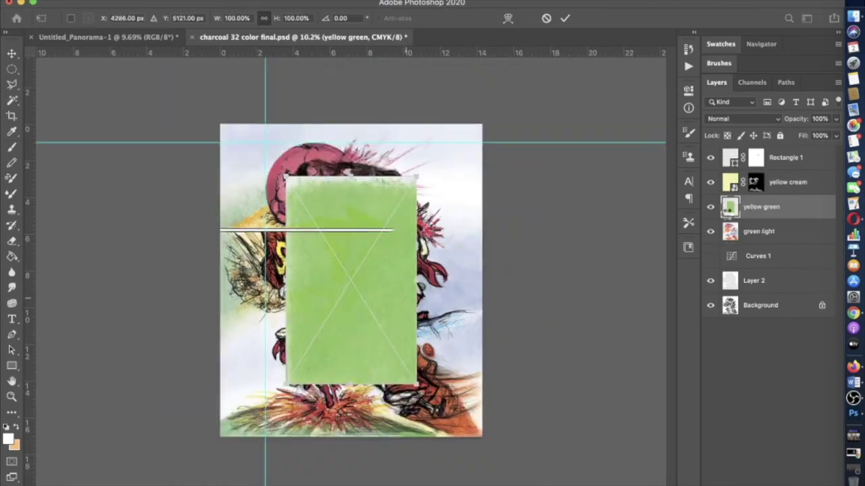
key("Escape")
- Place the brown texture above the green light layer and hide it with black on a layer mask
key("super+Tab")
left_click_drag(155, 334, 452, 318)
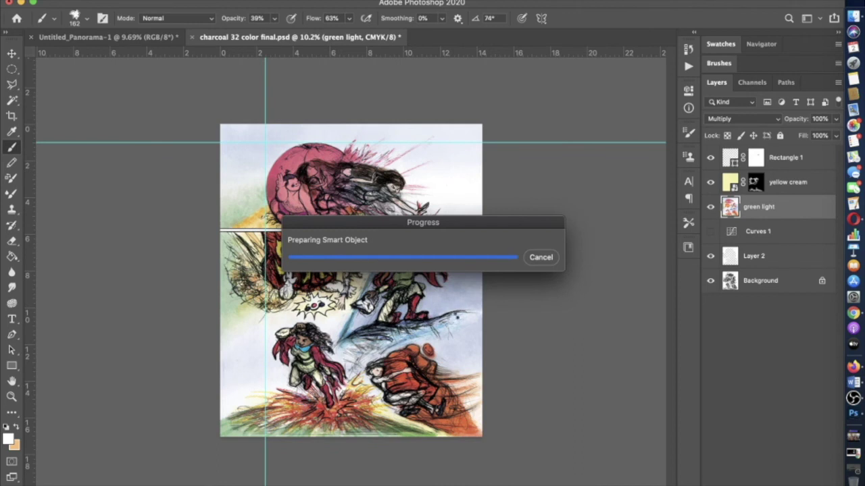
key("Return")
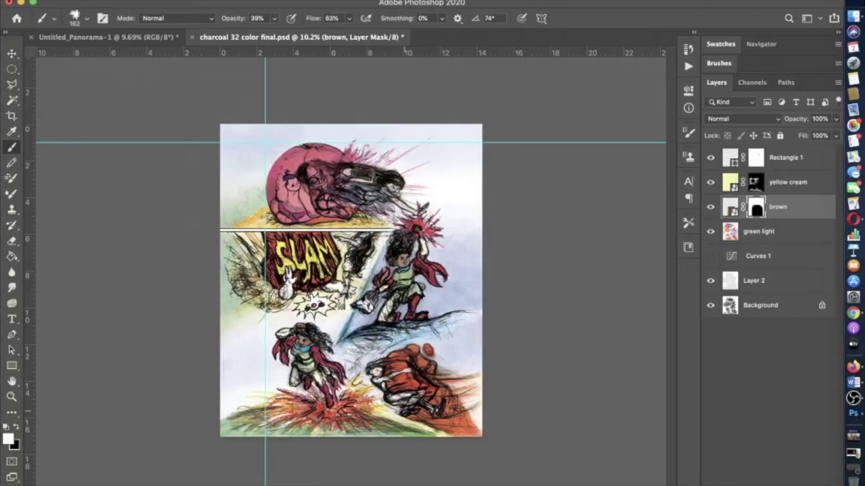
- Reveal the brown texture over the long hair of the woman clutching the orange figure, 65 px at 100% and 47 px at 92% opacity
scroll(379, 362, "up", 6)
key("0")
scroll(346, 270, "down", 2)
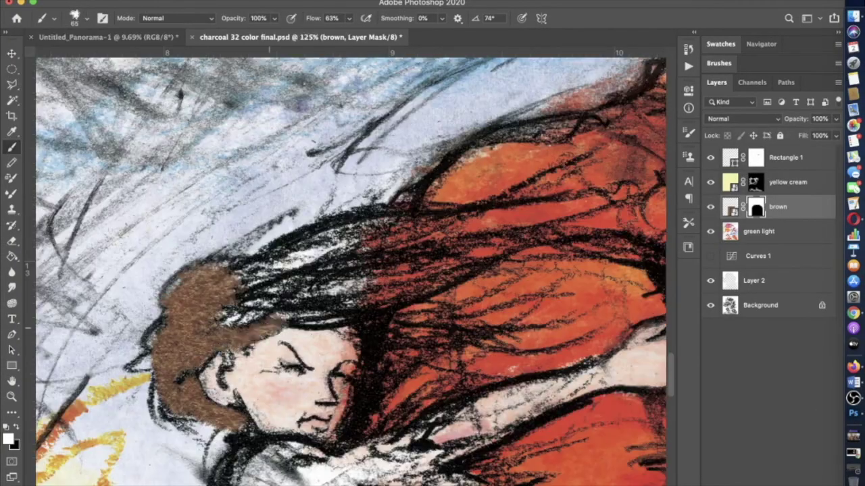
scroll(346, 270, "right", 3)
key("9")
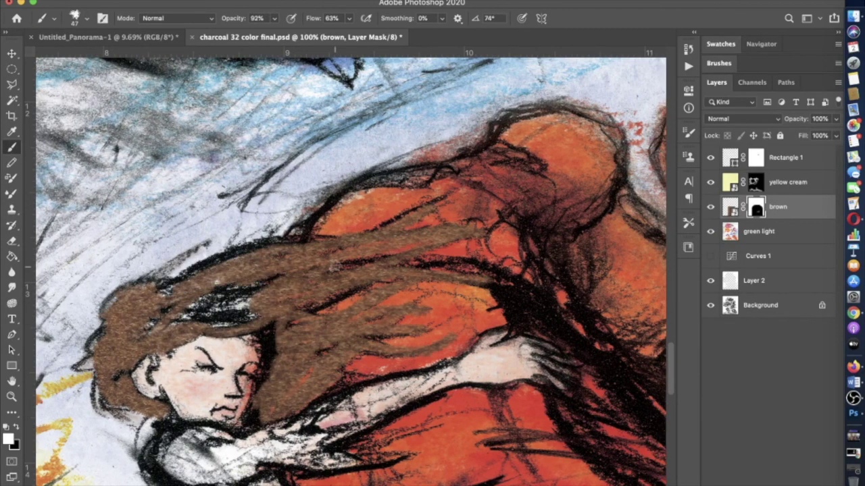
left_click_drag(335, 267, 257, 331)
- Set the brown layer's blend mode to Multiply
left_click(135, 1)
left_click(173, 98)
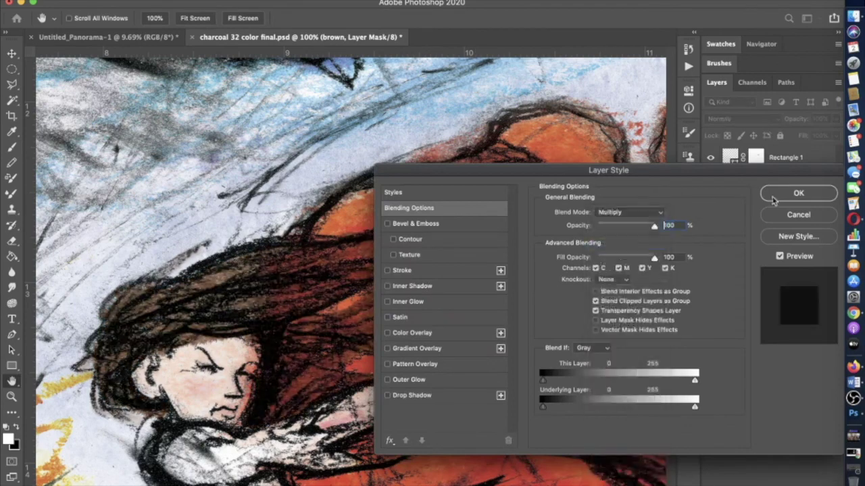
left_click(793, 193)
- Lighten the colour beneath the woman's brown hair on the green light layer with white, 47 px at 67% opacity
key("alt+bracketleft")
scroll(273, 346, "up", 3)
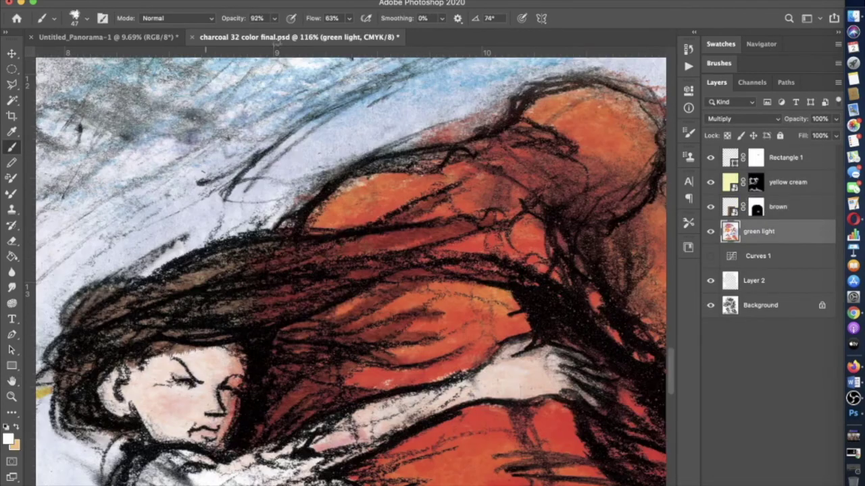
key("6")
key("7")
scroll(322, 309, "down", 3)
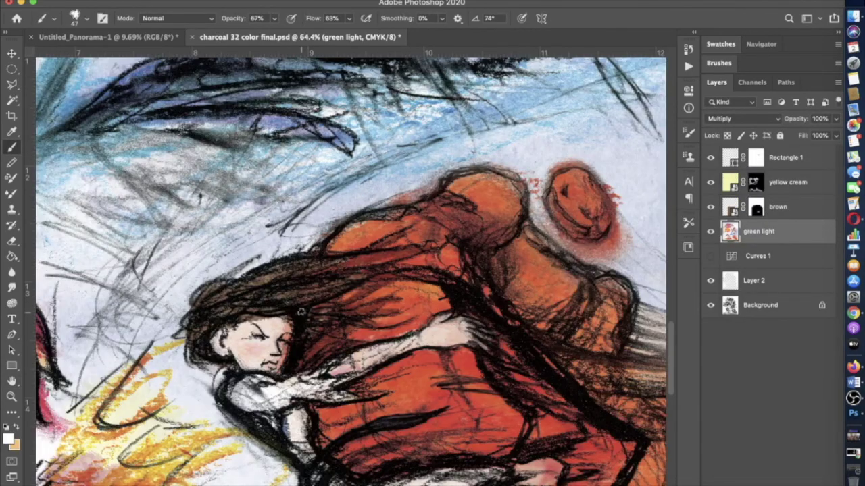
scroll(317, 250, "up", 2)
scroll(317, 290, "down", 4)
scroll(317, 290, "down", 3)
- Add the yellow green texture behind an inverted mask above green light and reveal it faintly beside the pink ball, 492 px at 6% opacity
scroll(317, 290, "up", 1)
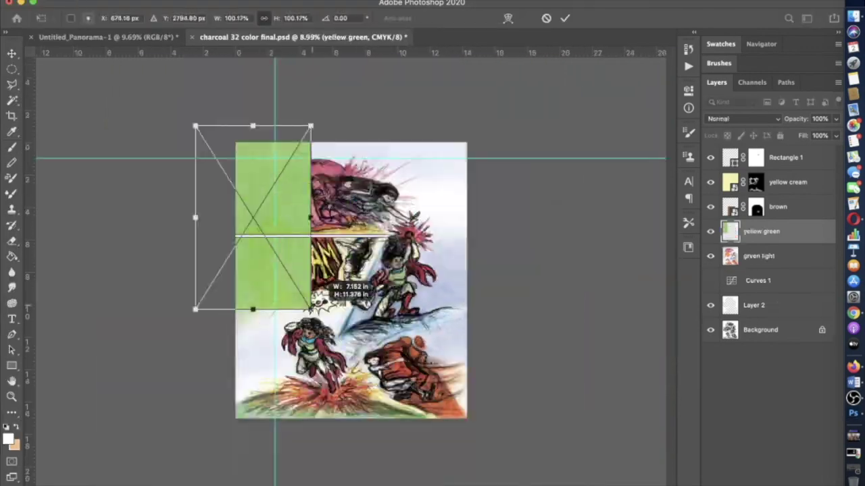
key("ctrl+i")
key("b")
key("x")
scroll(351, 280, "up", 1)
left_click(270, 195)
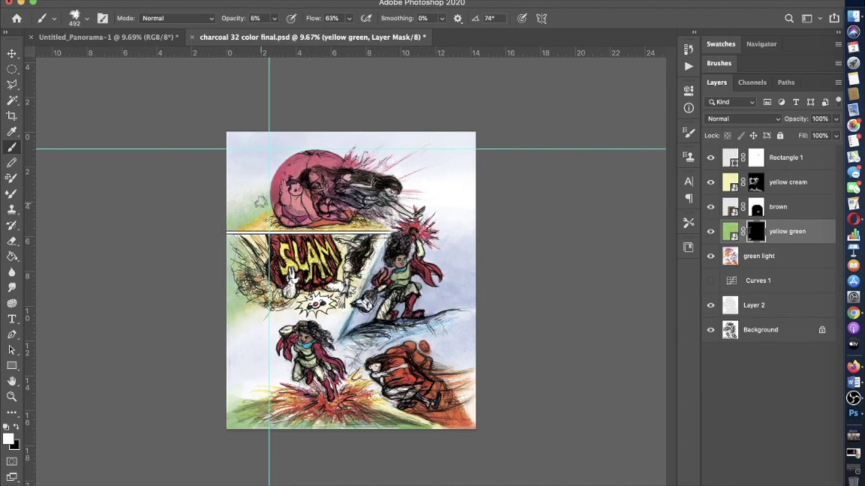
- Reveal the yellow green at the right end of the yellow ground above the SLAM panel, 137 px at 50% opacity
scroll(392, 223, "up", 5)
left_click(74, 18)
type("137")
key("Return")
mouse_move(274, 18)
left_mouse_down()
mouse_move(291, 32)
mouse_move(282, 32)
left_mouse_up()
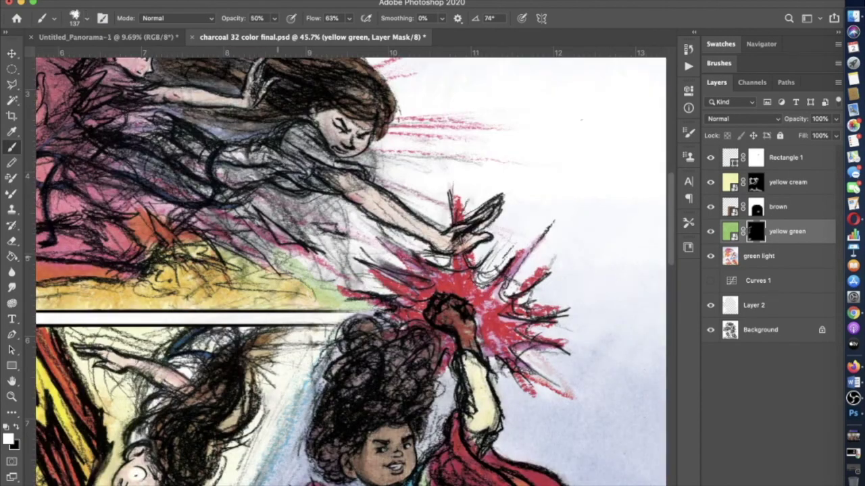
scroll(318, 270, "down", 5)
scroll(318, 270, "up", 4)
left_click_drag(416, 292, 471, 252)
- Soften the yellow green with black on its mask, 460 px at 35% opacity
key("x")
left_click_drag(274, 18, 281, 33)
key("super+0")
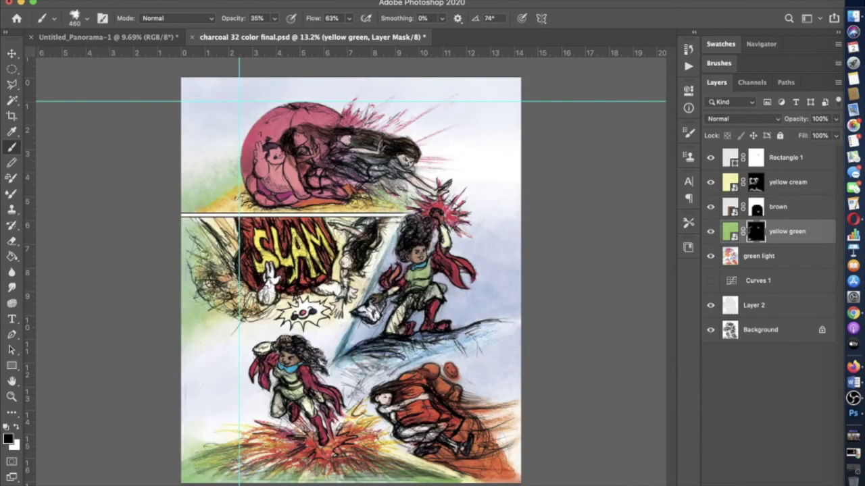
- Change the yellow green layer's blend mode in its blending options
double_click(804, 231)
left_click(608, 211)
left_click(610, 245)
key("Return")
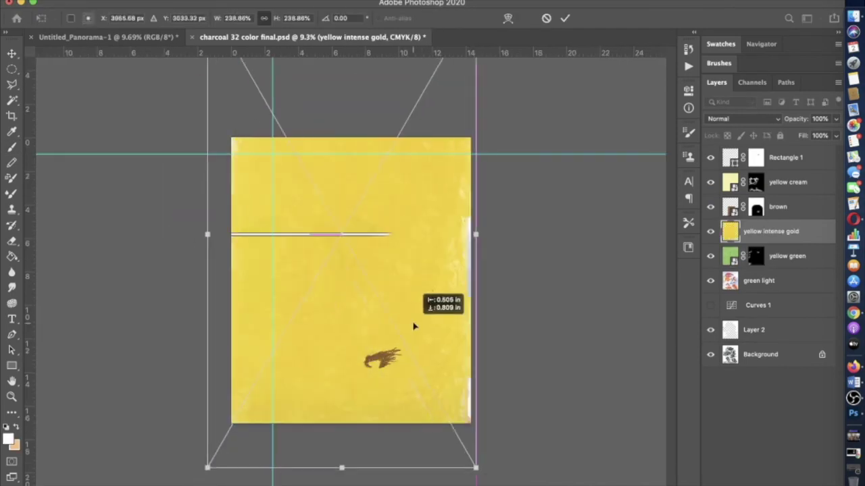
- Add the yellow intense gold texture behind a black mask and reveal it along the SLAM panel's lower edge with white, 460 px at 35% opacity
key("Return")
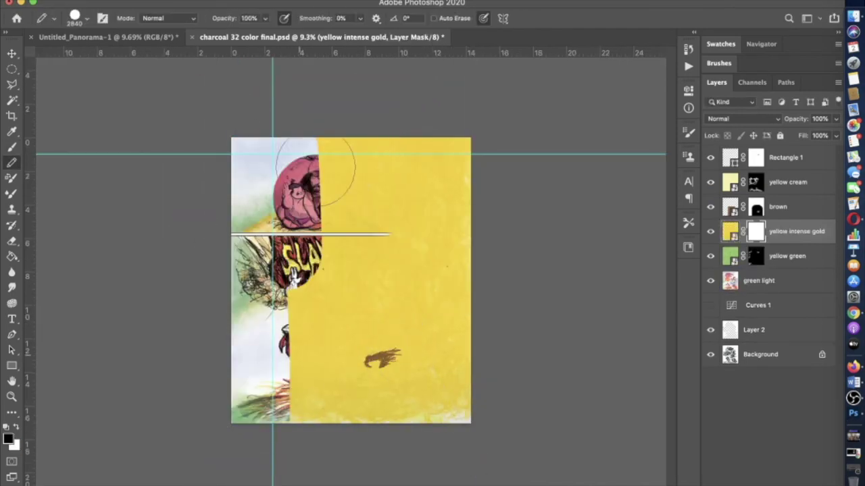
key("super+plus")
scroll(120, 253, "up", 3)
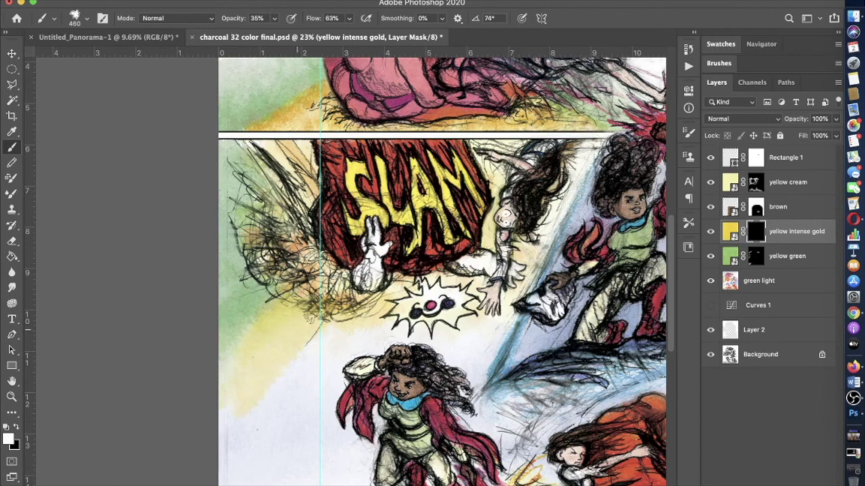
scroll(202, 338, "right", 2)
scroll(257, 365, "right", 2)
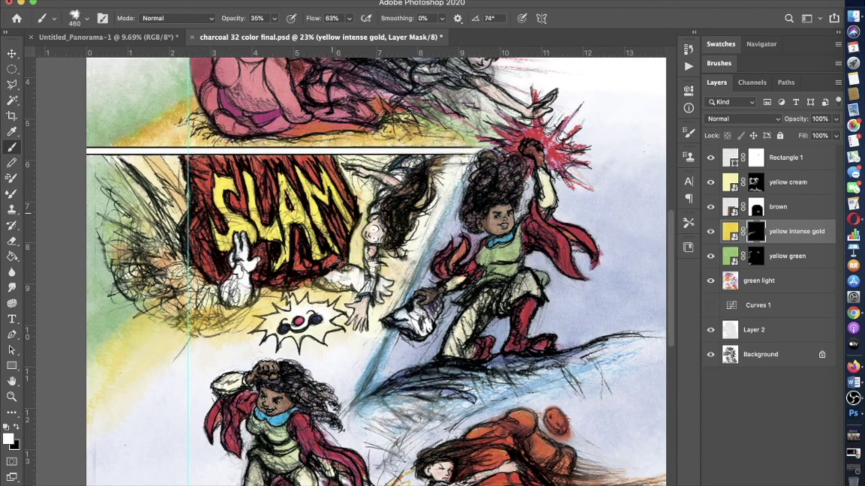
scroll(406, 284, "down", 1)
scroll(342, 216, "up", 5)
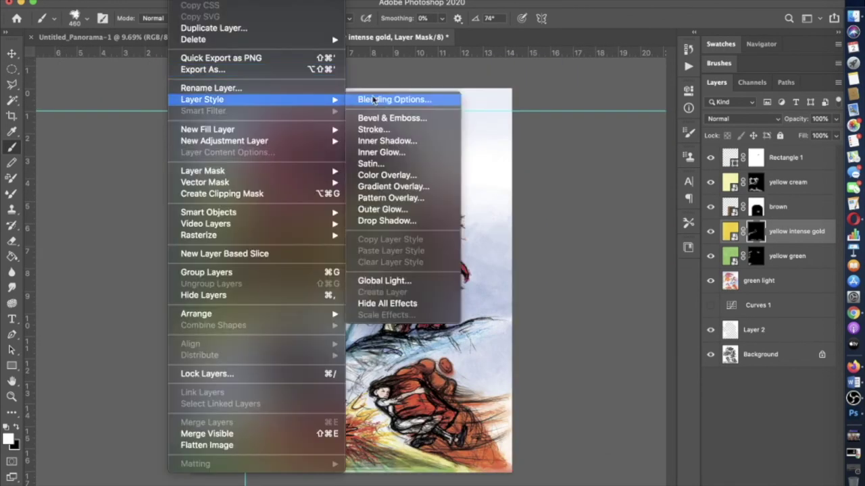
- Set the yellow intense gold layer to Multiply and reveal more of it with white, 201 px at 46% opacity
key("shift+alt+m")
scroll(351, 270, "down", 5)
scroll(351, 271, "up", 5)
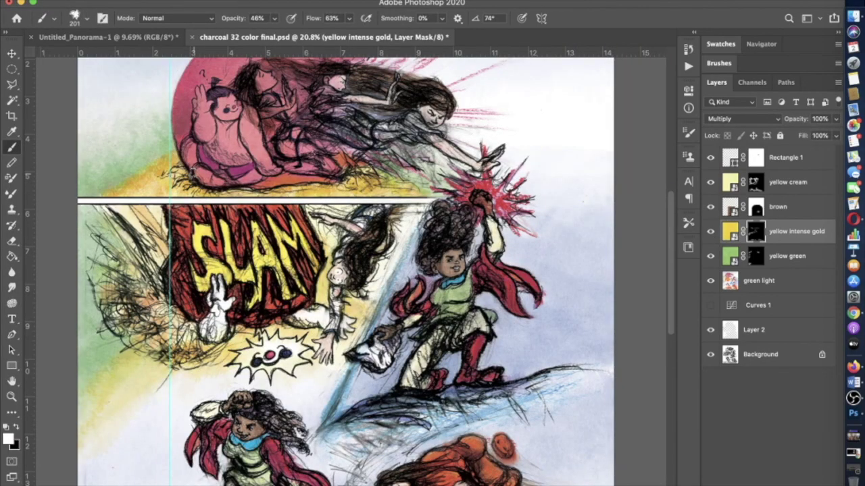
- Strengthen the yellow intense gold with white on its mask at 97% opacity
scroll(337, 271, "down", 3)
key("9")
key("7")
scroll(338, 270, "down", 3)
scroll(338, 271, "up", 5)
scroll(338, 271, "down", 4)
scroll(338, 270, "up", 4)
- Paint lavender in Lighten mode over the stray red around the round orange head on the green light layer, 73 px at 80% opacity
key("alt+bracketleft")
key("alt+bracketleft")
scroll(498, 332, "up", 3)
key("shift+alt+g")
key("8")
left_click(54, 18)
key("Escape")
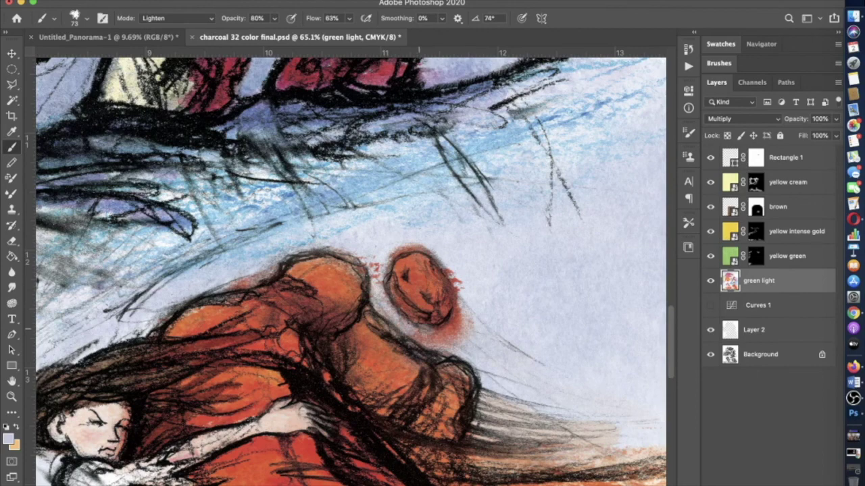
scroll(337, 270, "down", 4)
scroll(338, 270, "left", 3)
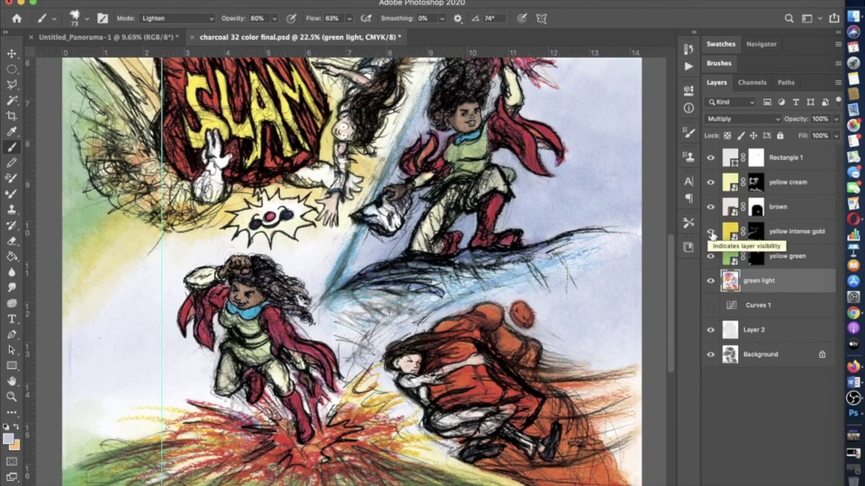
- Place the yellow pale gold wheat texture above the green light layer
key("super+Tab")
left_click_drag(183, 363, 483, 240)
key("Return")
- Hide the pale gold wheat texture behind a black layer mask and set the layer to Multiply
scroll(234, 155, "down", 2)
key("b")
key("shift+b")
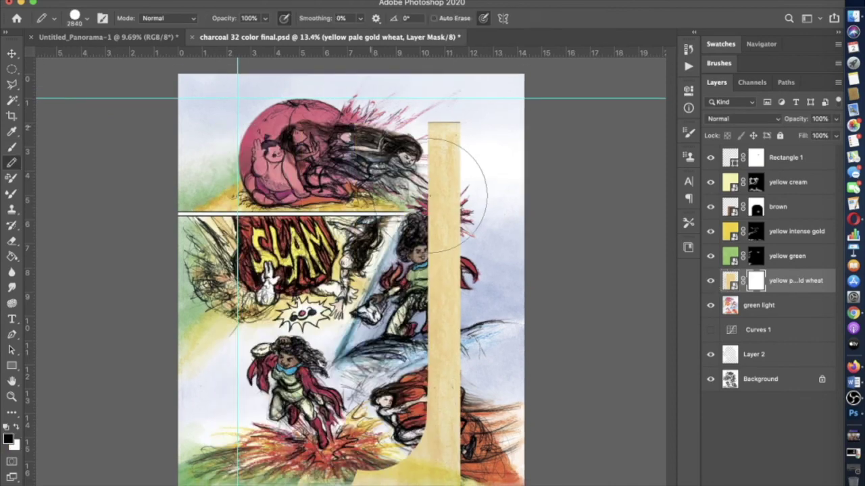
key("ctrl+i")
key("shift+b")
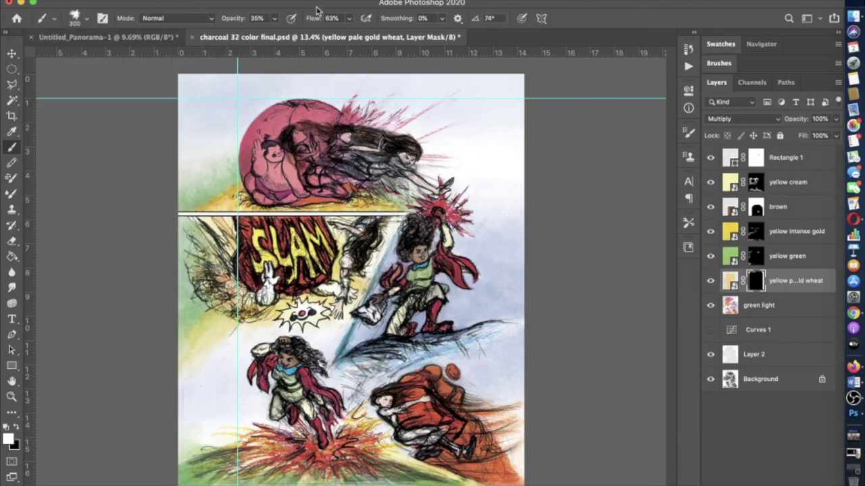
- Reveal the pale gold wheat on the running heroine's sleeve and trousers with white, 84 px at 35% and 45% opacity
scroll(290, 369, "up", 3)
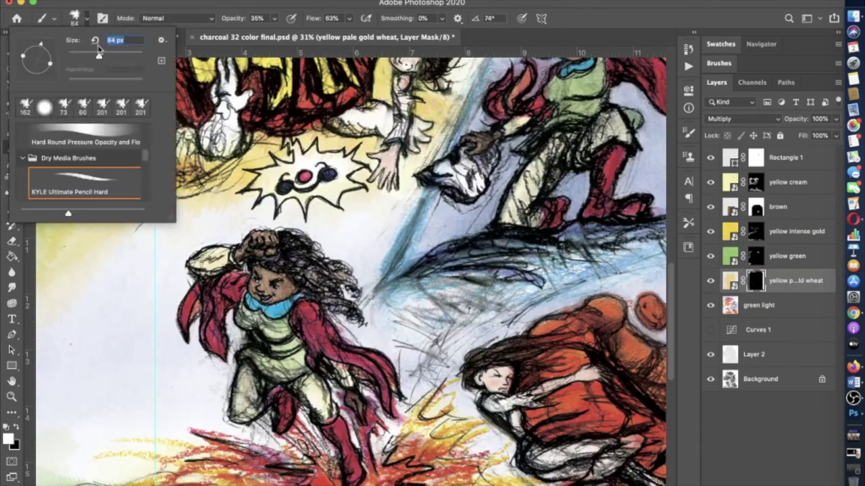
key("Return")
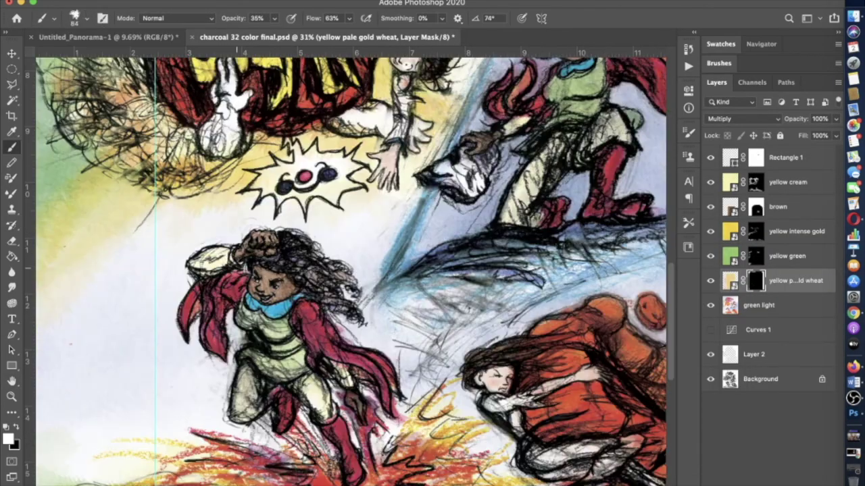
key("alt+comma")
key("4")
key("5")
key("alt+bracketright")
scroll(243, 395, "up", 2)
left_click(755, 280)
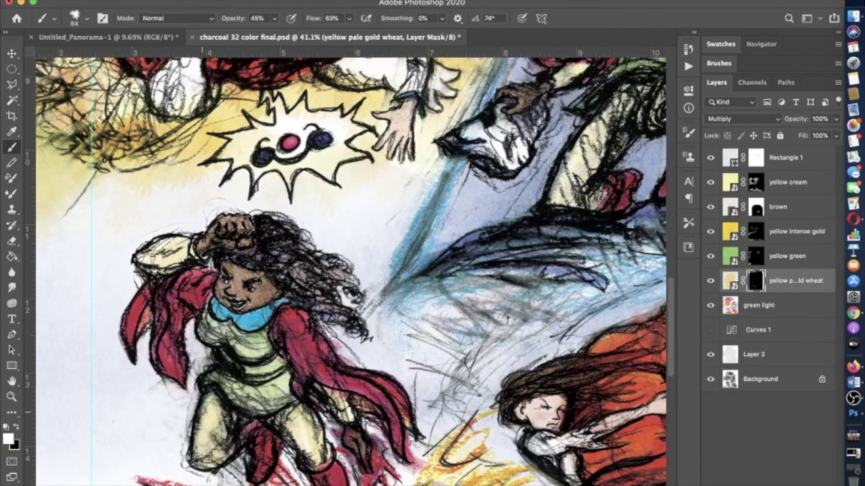
- Reveal the pale gold wheat on the sleeves and trousers of the heroine with the raised fist, 84 px at 45% opacity
scroll(350, 417, "down", 3)
scroll(439, 202, "up", 3)
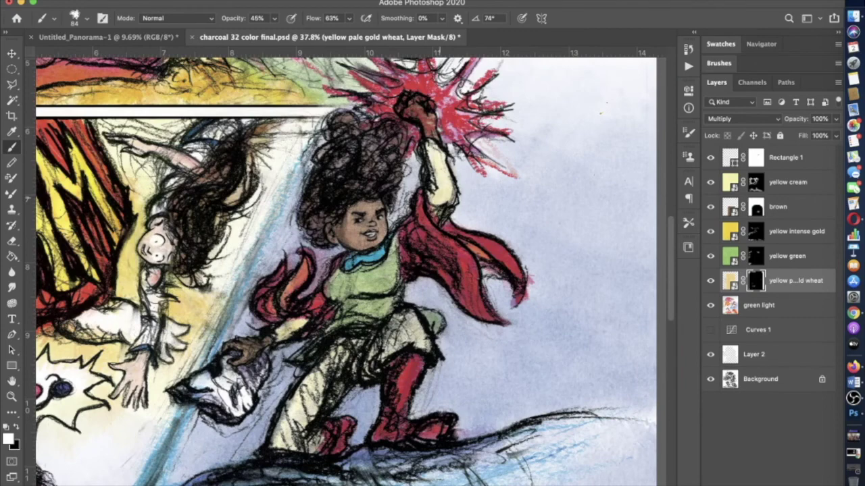
left_click_drag(150, 114, 159, 113)
- Touch up the green light layer at 74% opacity and switch to the yellow cream mask with a 121 px brush at 18%
key("alt+bracketleft")
key("7")
key("4")
key("alt+bracketright")
key("alt+bracketright")
key("alt+bracketright")
key("alt+bracketright")
key("alt+bracketright")
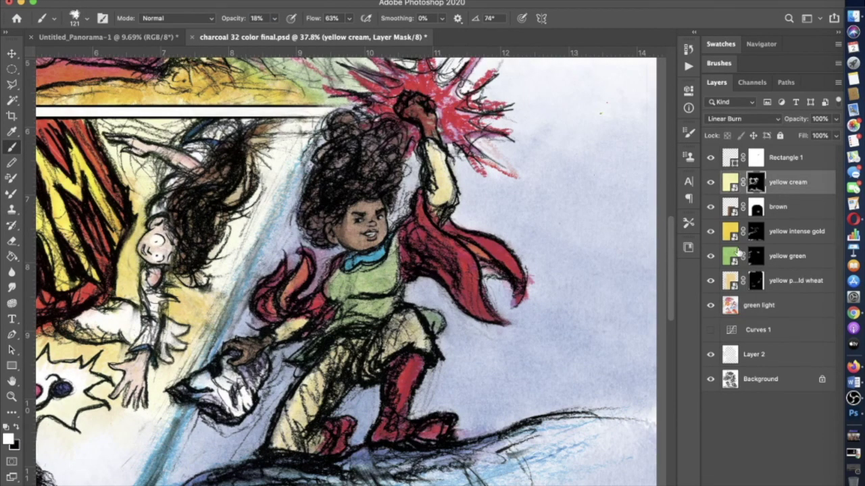
- Switch to Layer 2 and set the brush opacity to 33%
key("alt+bracketleft")
key("alt+bracketleft")
key("alt+bracketleft")
key("alt+bracketleft")
key("alt+bracketleft")
key("alt+bracketleft")
key("alt+bracketleft")
key("3")
key("3")
key("super+0")
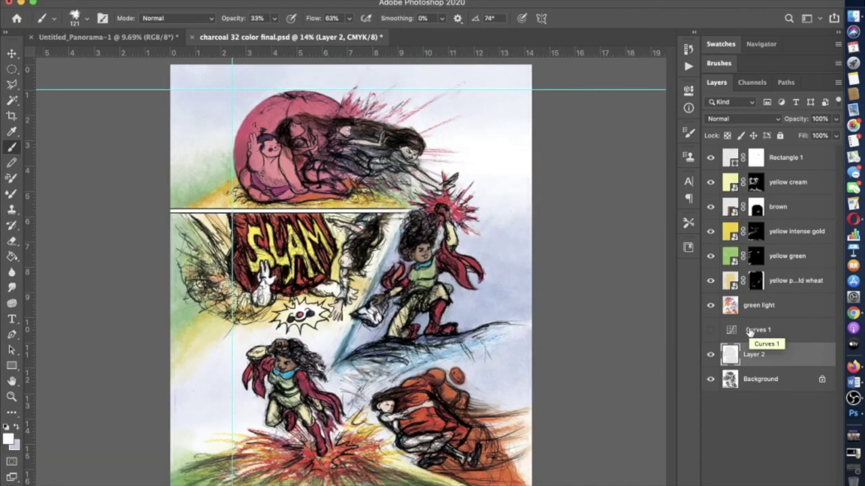
- Select the layers from Curves 1 up to yellow cream
left_click(748, 331)
key("shift+alt+bracketright")
key("shift+alt+bracketright")
key("shift+alt+bracketright")
key("shift+alt+bracketright")
key("shift+alt+bracketright")
key("shift+alt+bracketright")
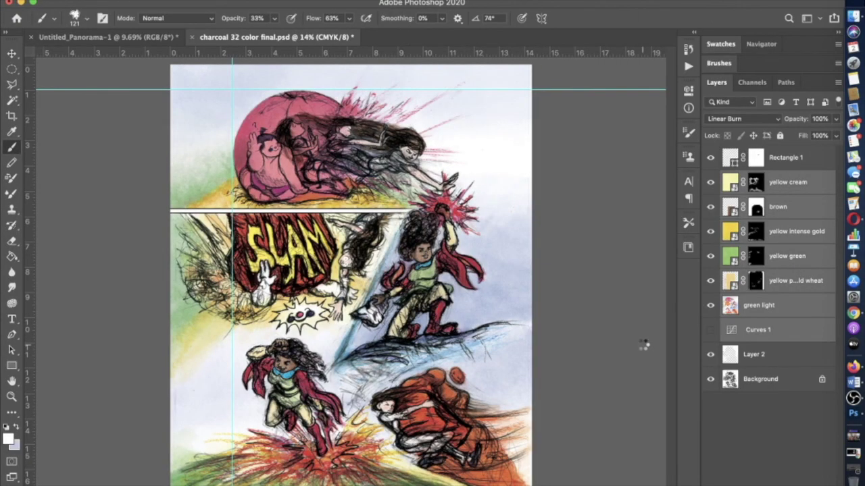